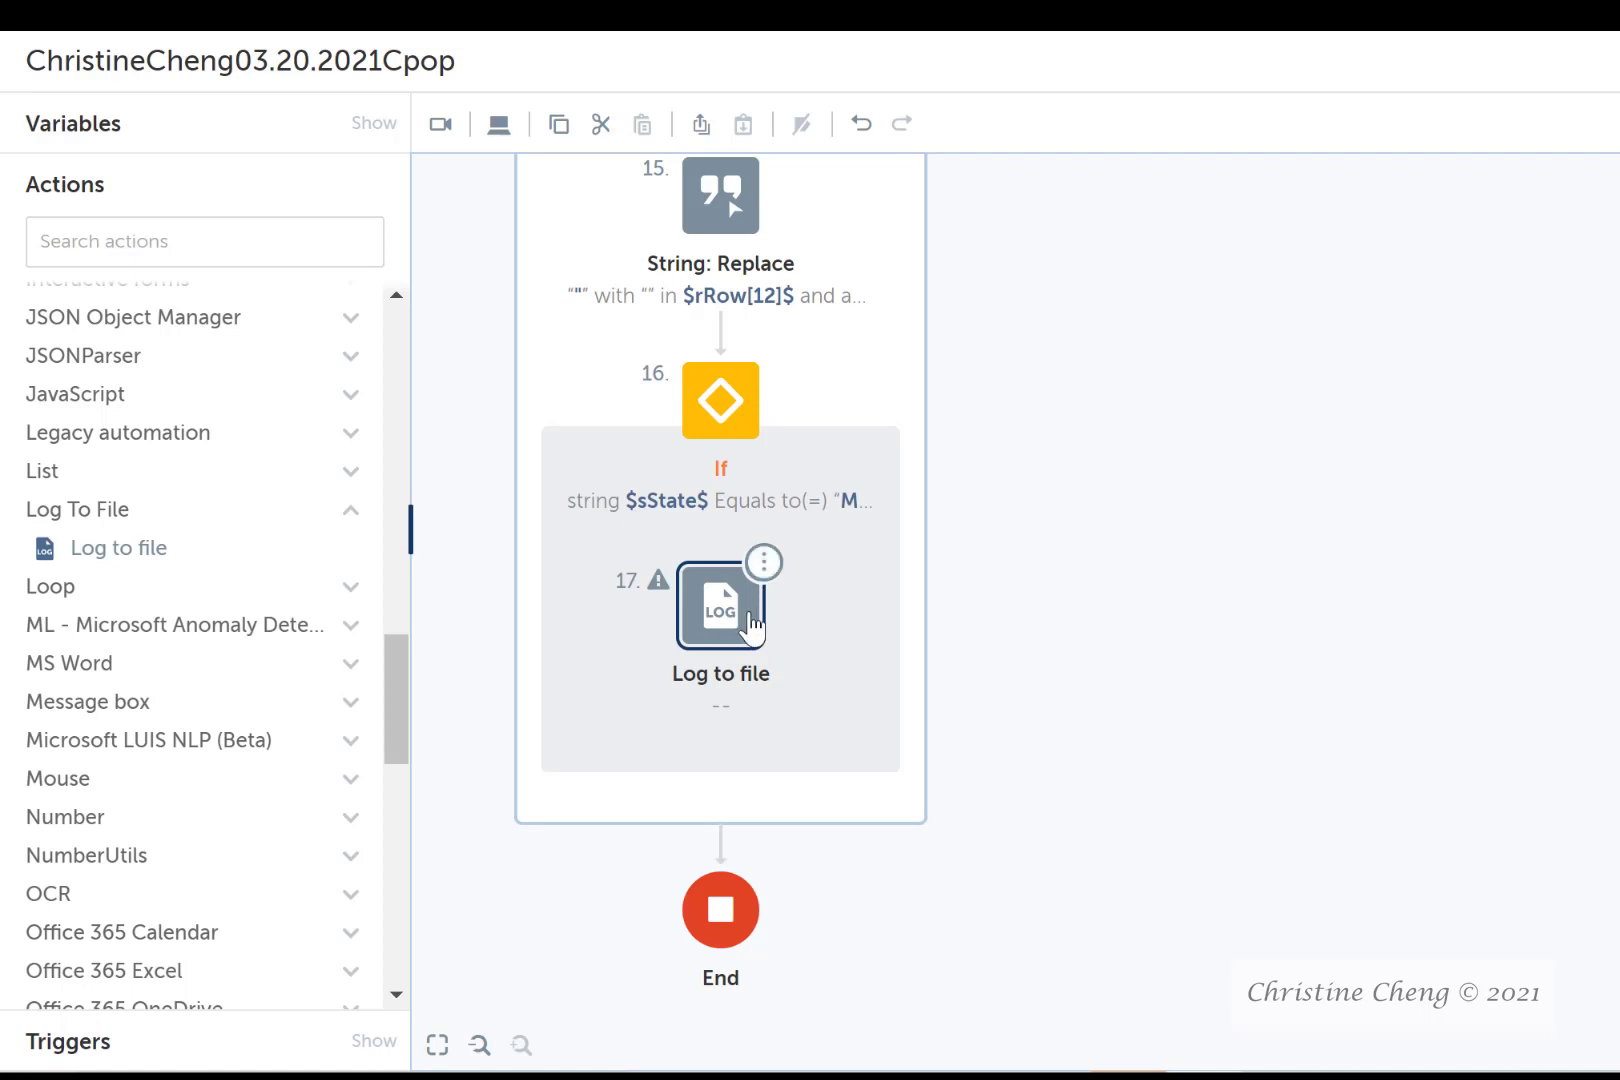
Set the Log to file action's path to the Maine Economic Nexus Analysis file in Documents > ChicagoLand Popcorn Economic Nexus
{"action": "left_click_drag", "start_coordinate": [738, 622], "coordinate": [705, 590]}
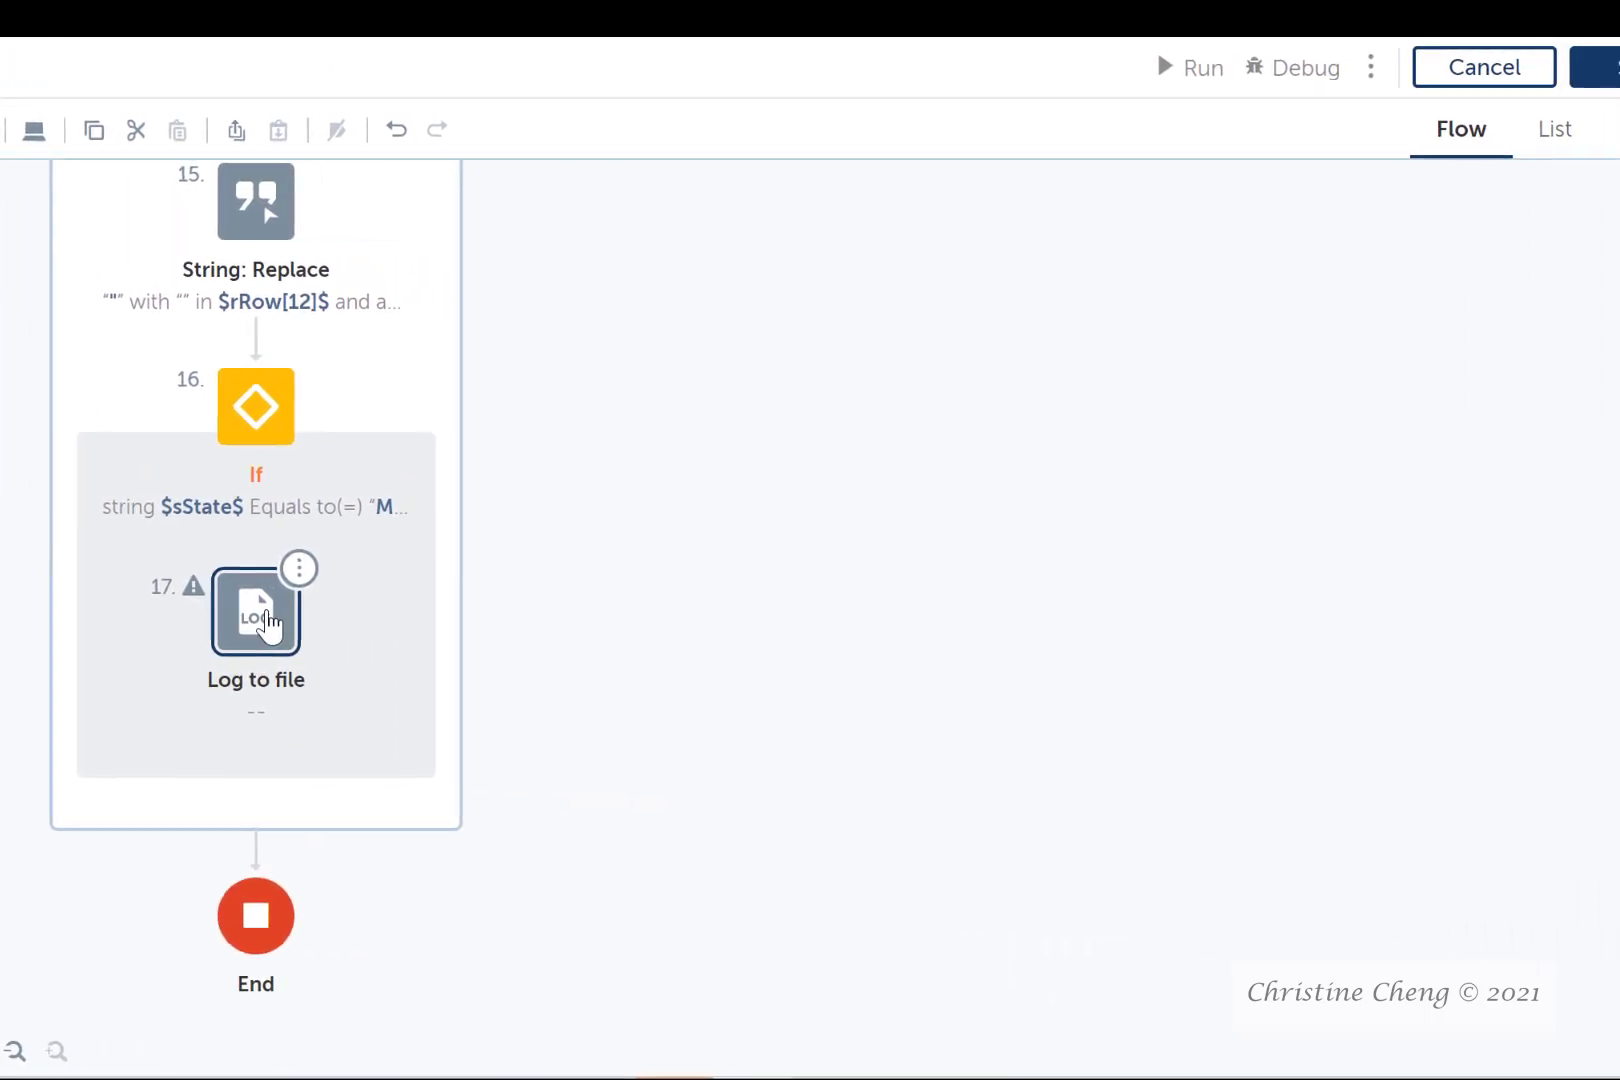
{"action": "left_click", "coordinate": [259, 626]}
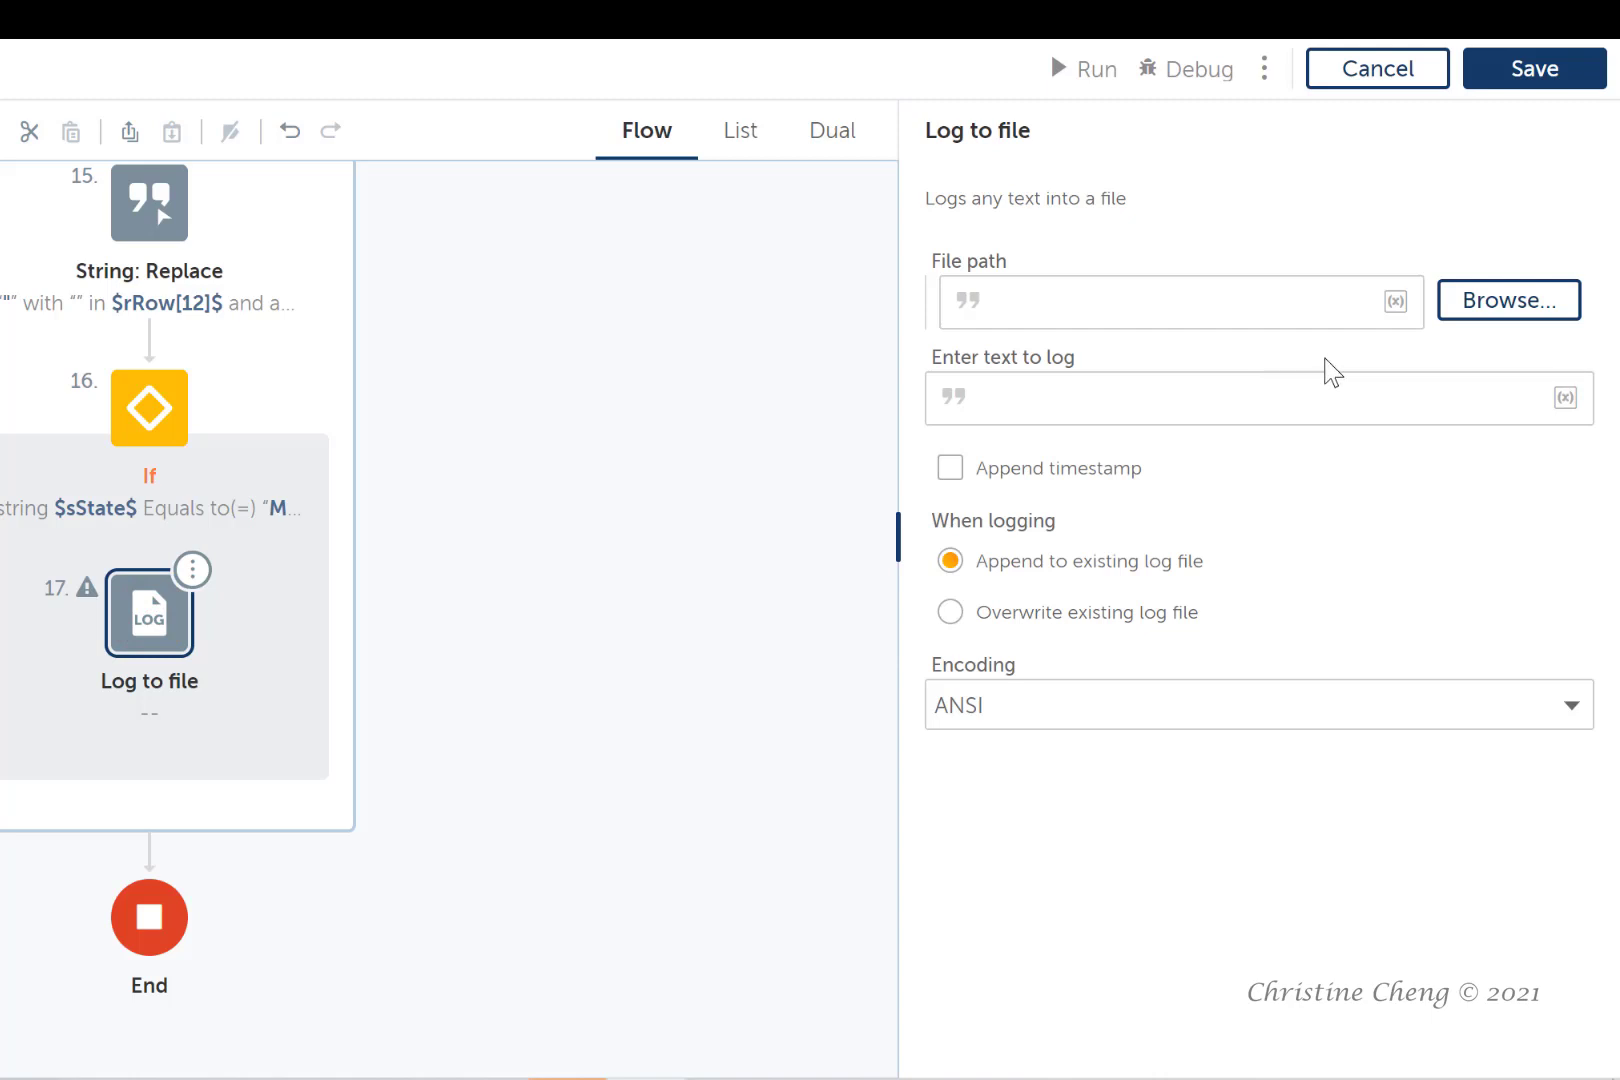
{"action": "left_click", "coordinate": [1497, 322]}
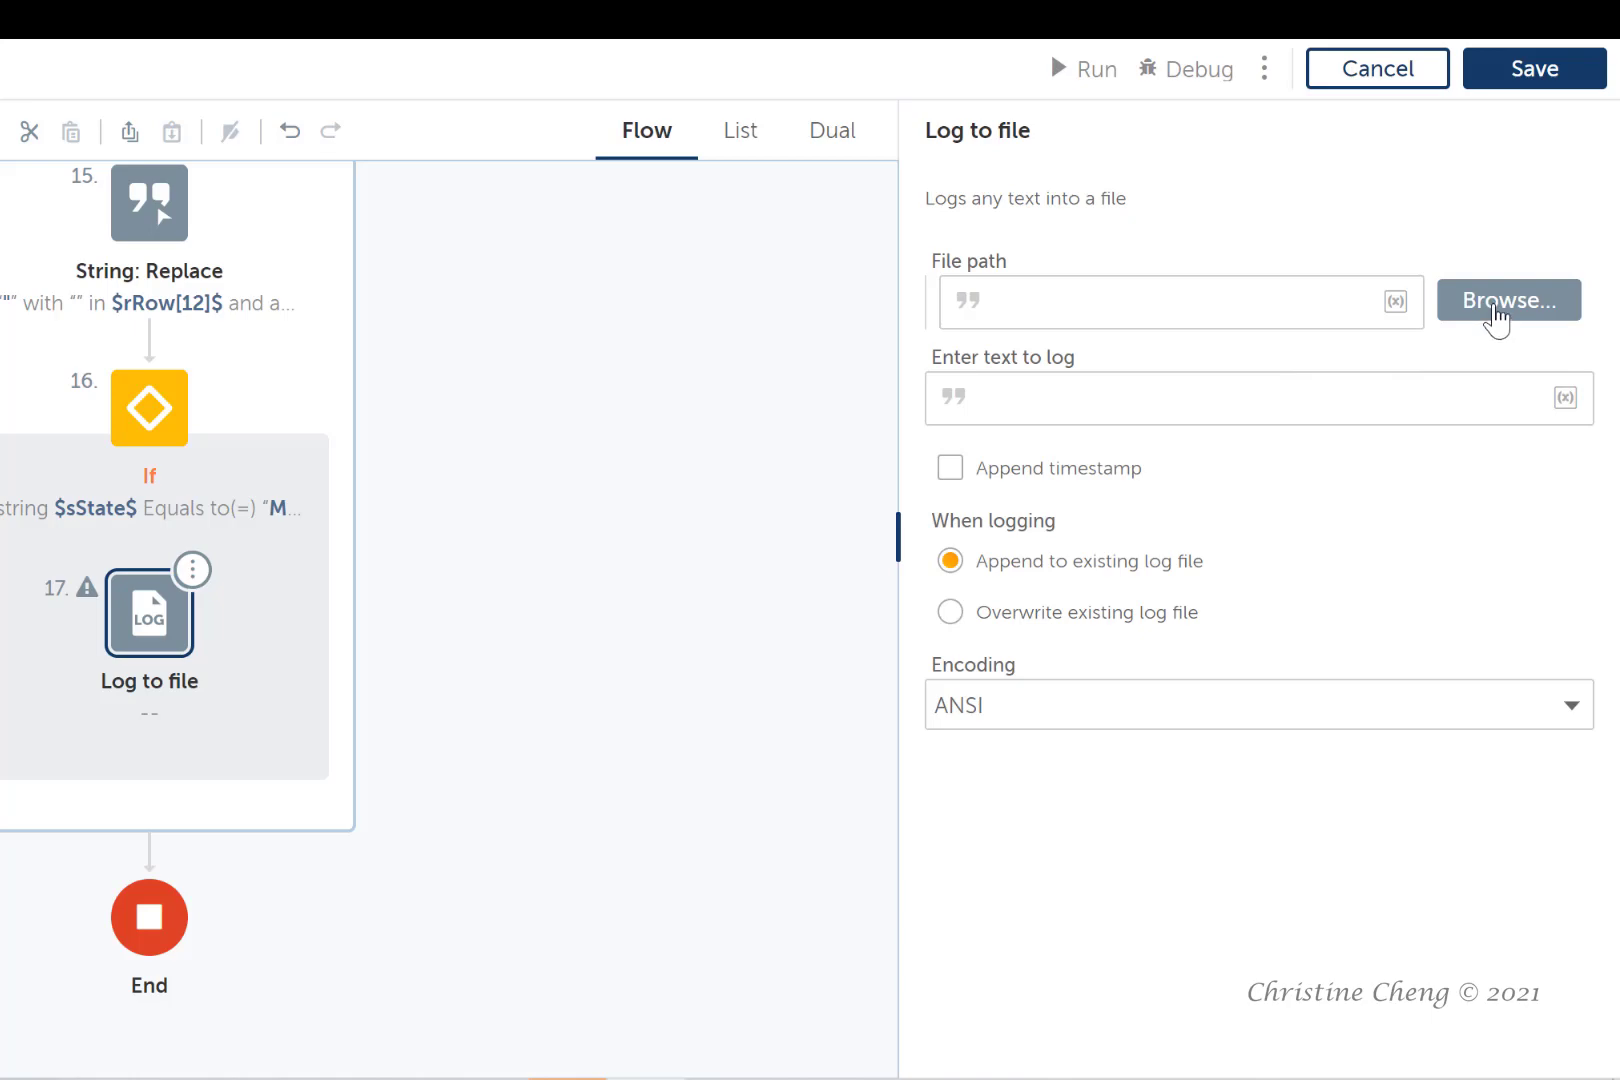
{"action": "left_click", "coordinate": [1496, 318]}
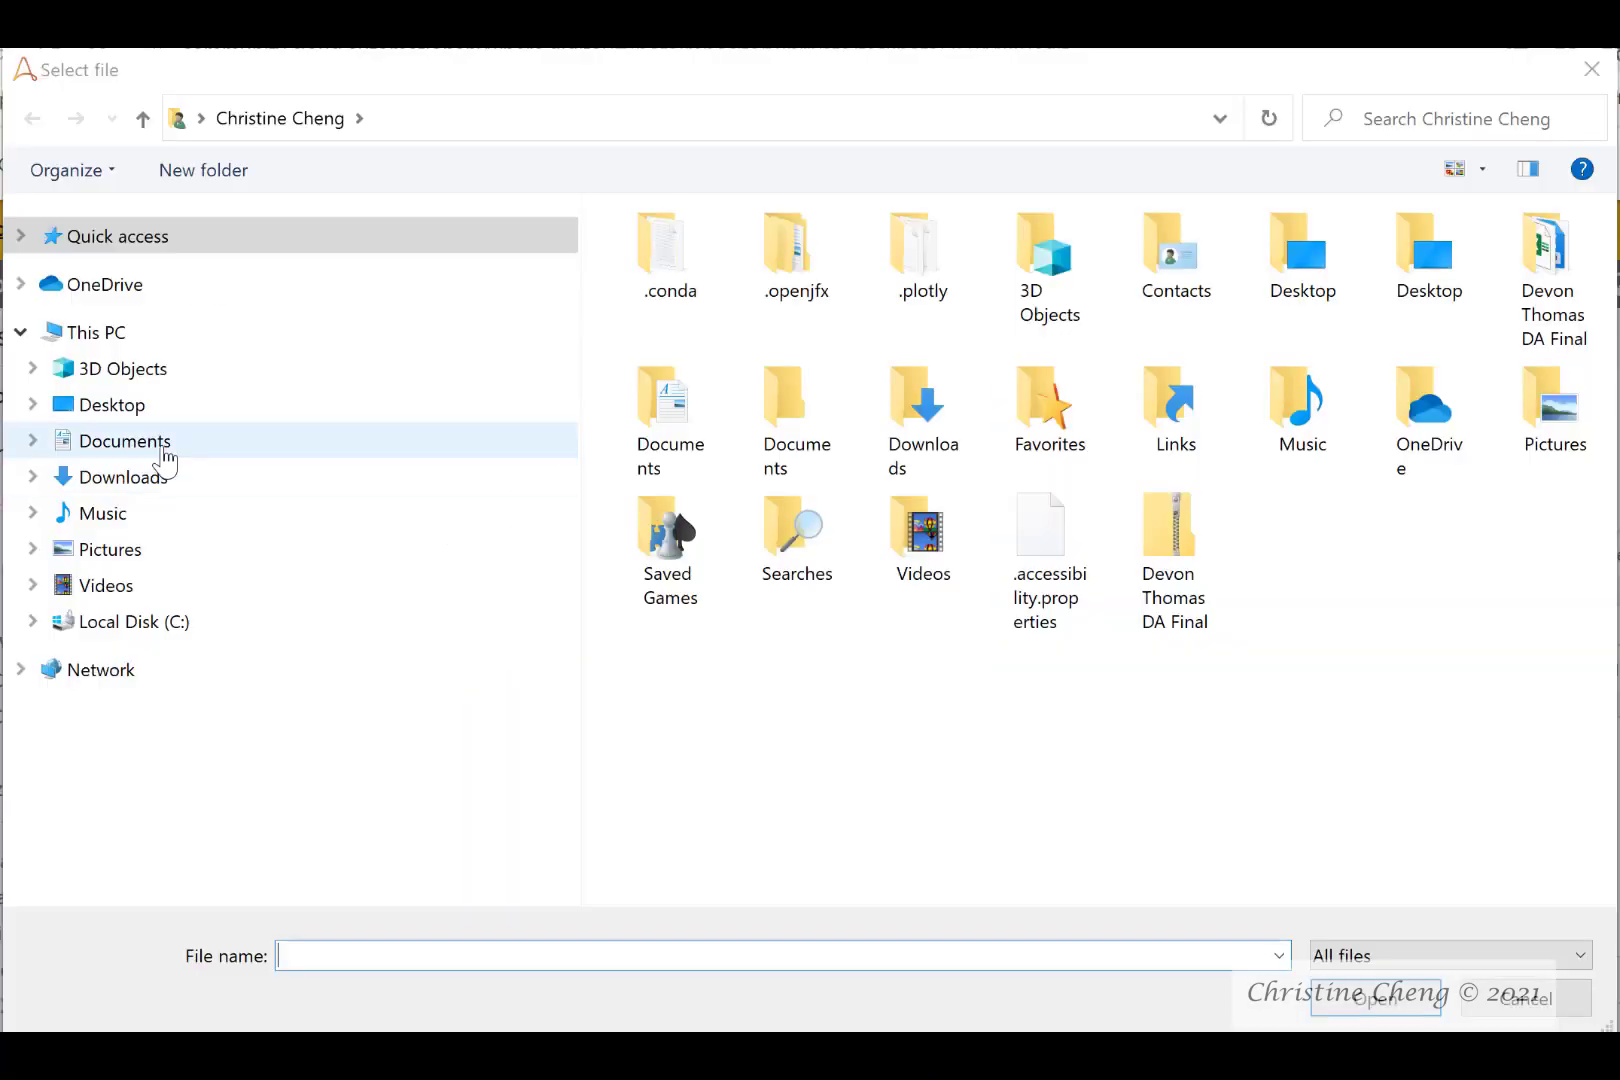
{"action": "left_click", "coordinate": [156, 442]}
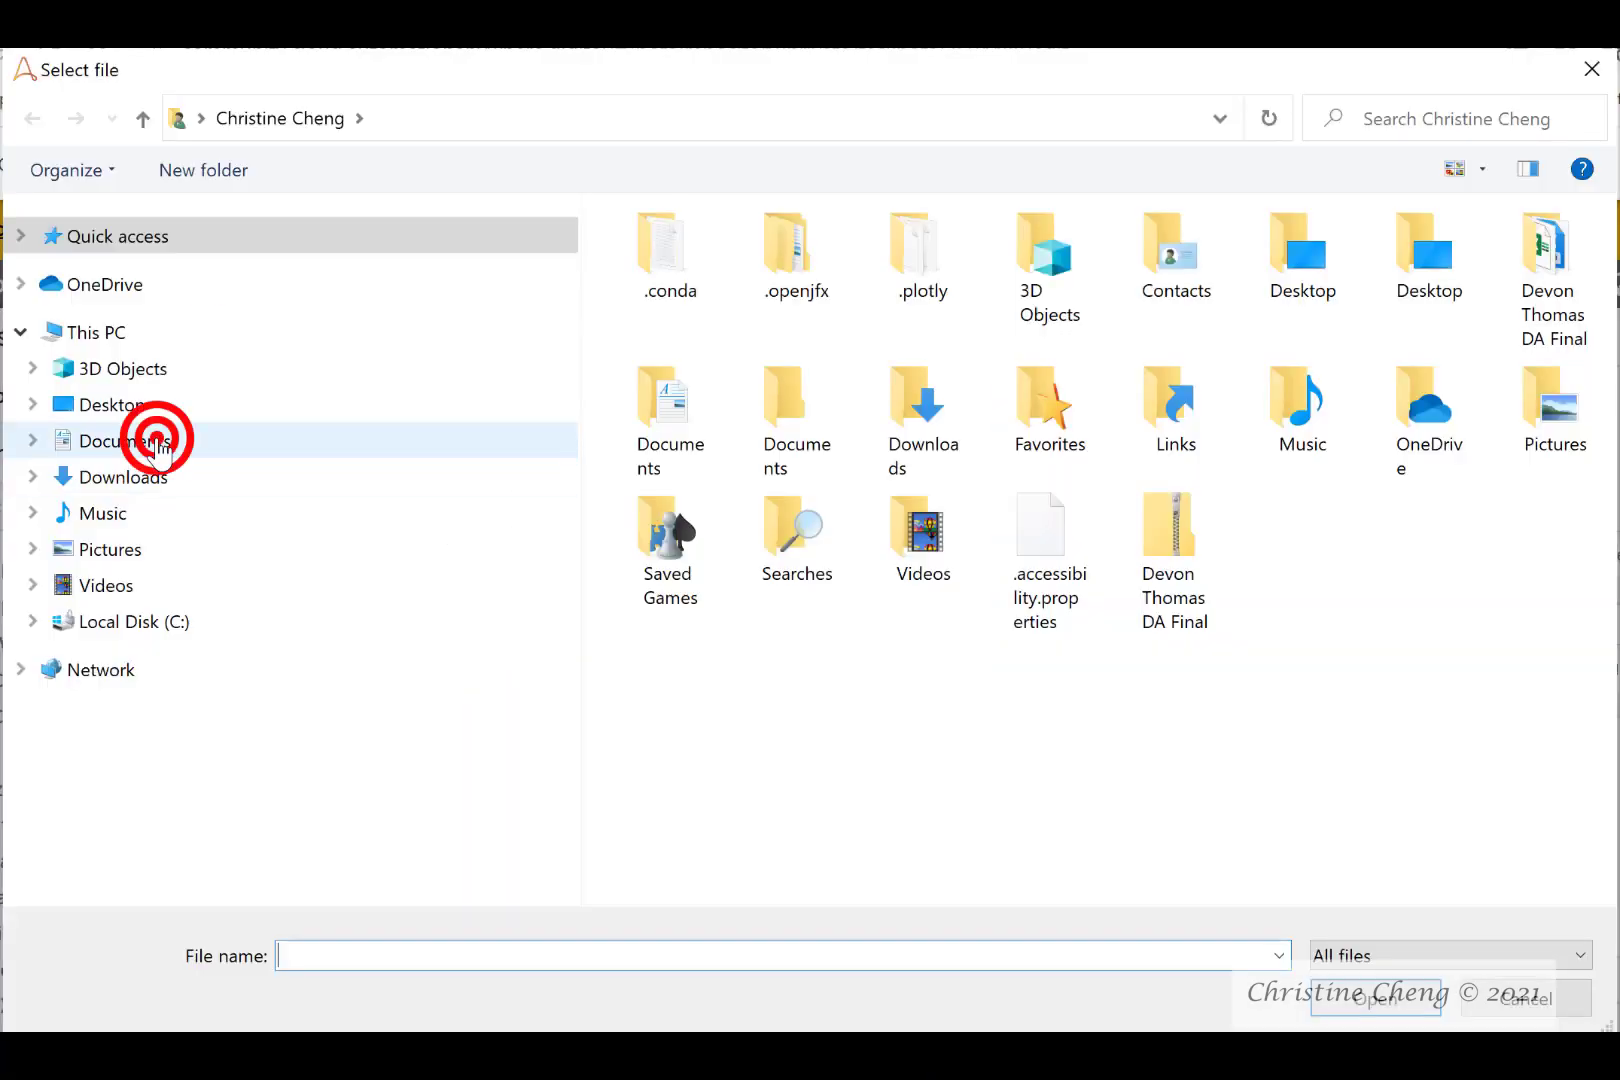
{"action": "left_click", "coordinate": [665, 354]}
{"action": "double_click", "coordinate": [665, 354]}
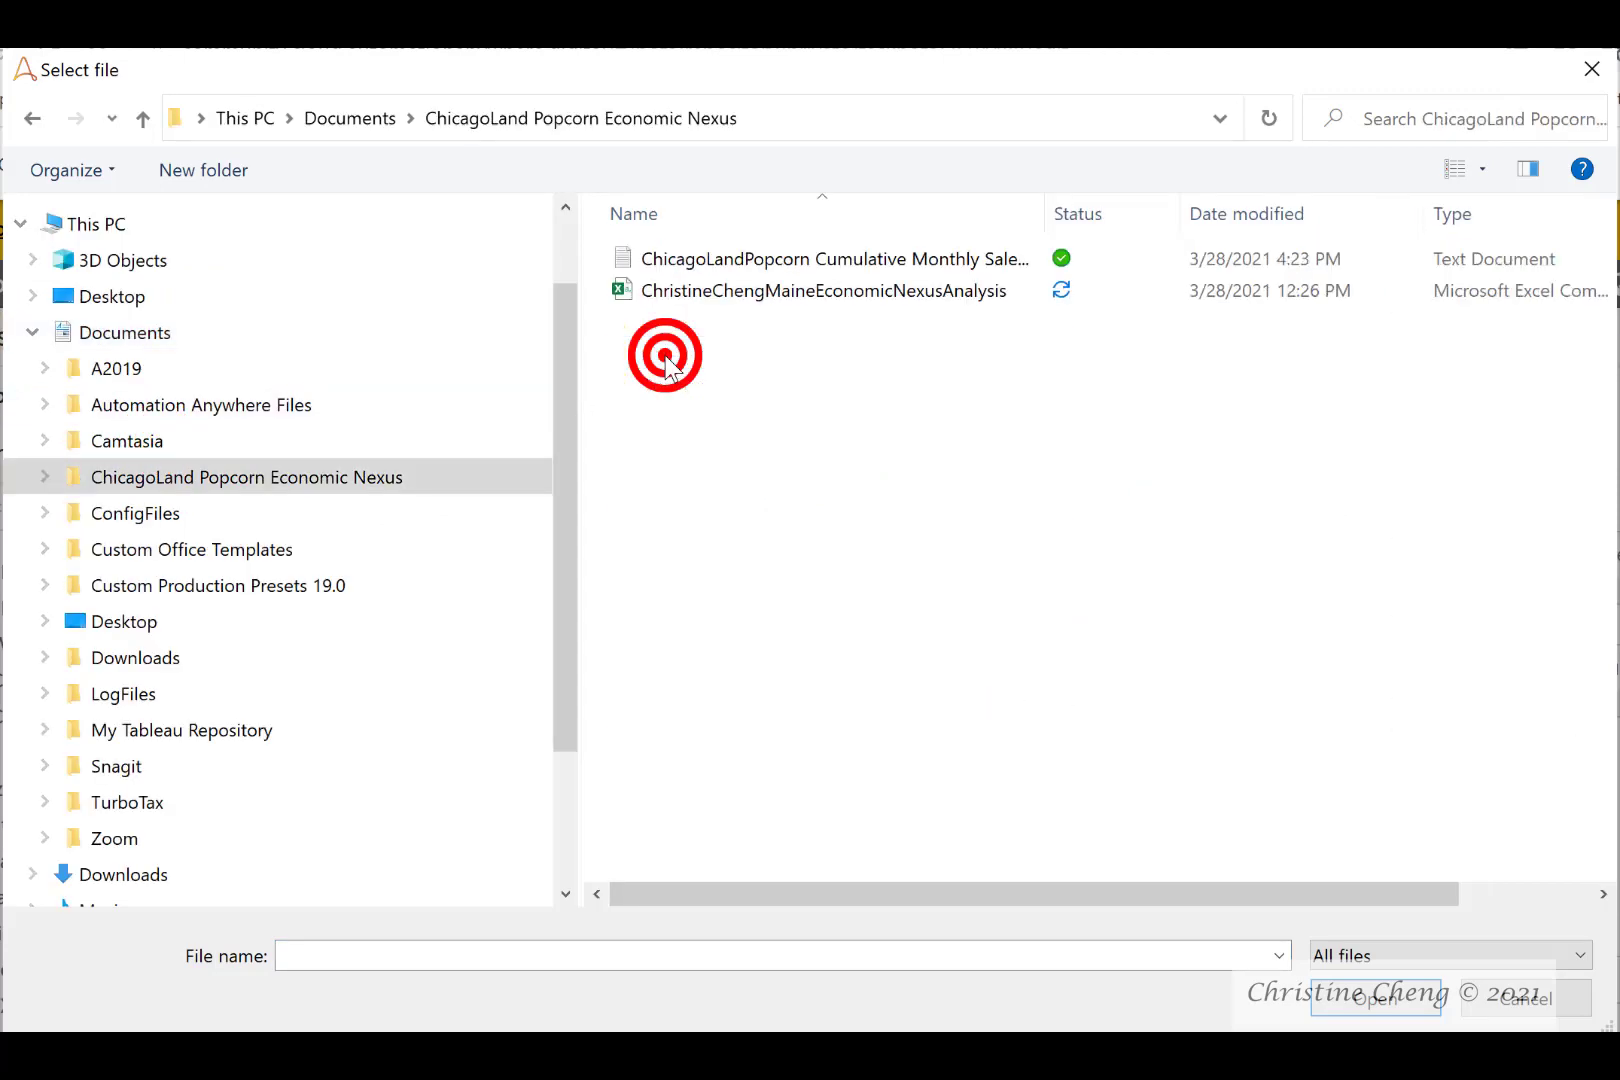
{"action": "left_click", "coordinate": [720, 289]}
{"action": "left_click", "coordinate": [1376, 998]}
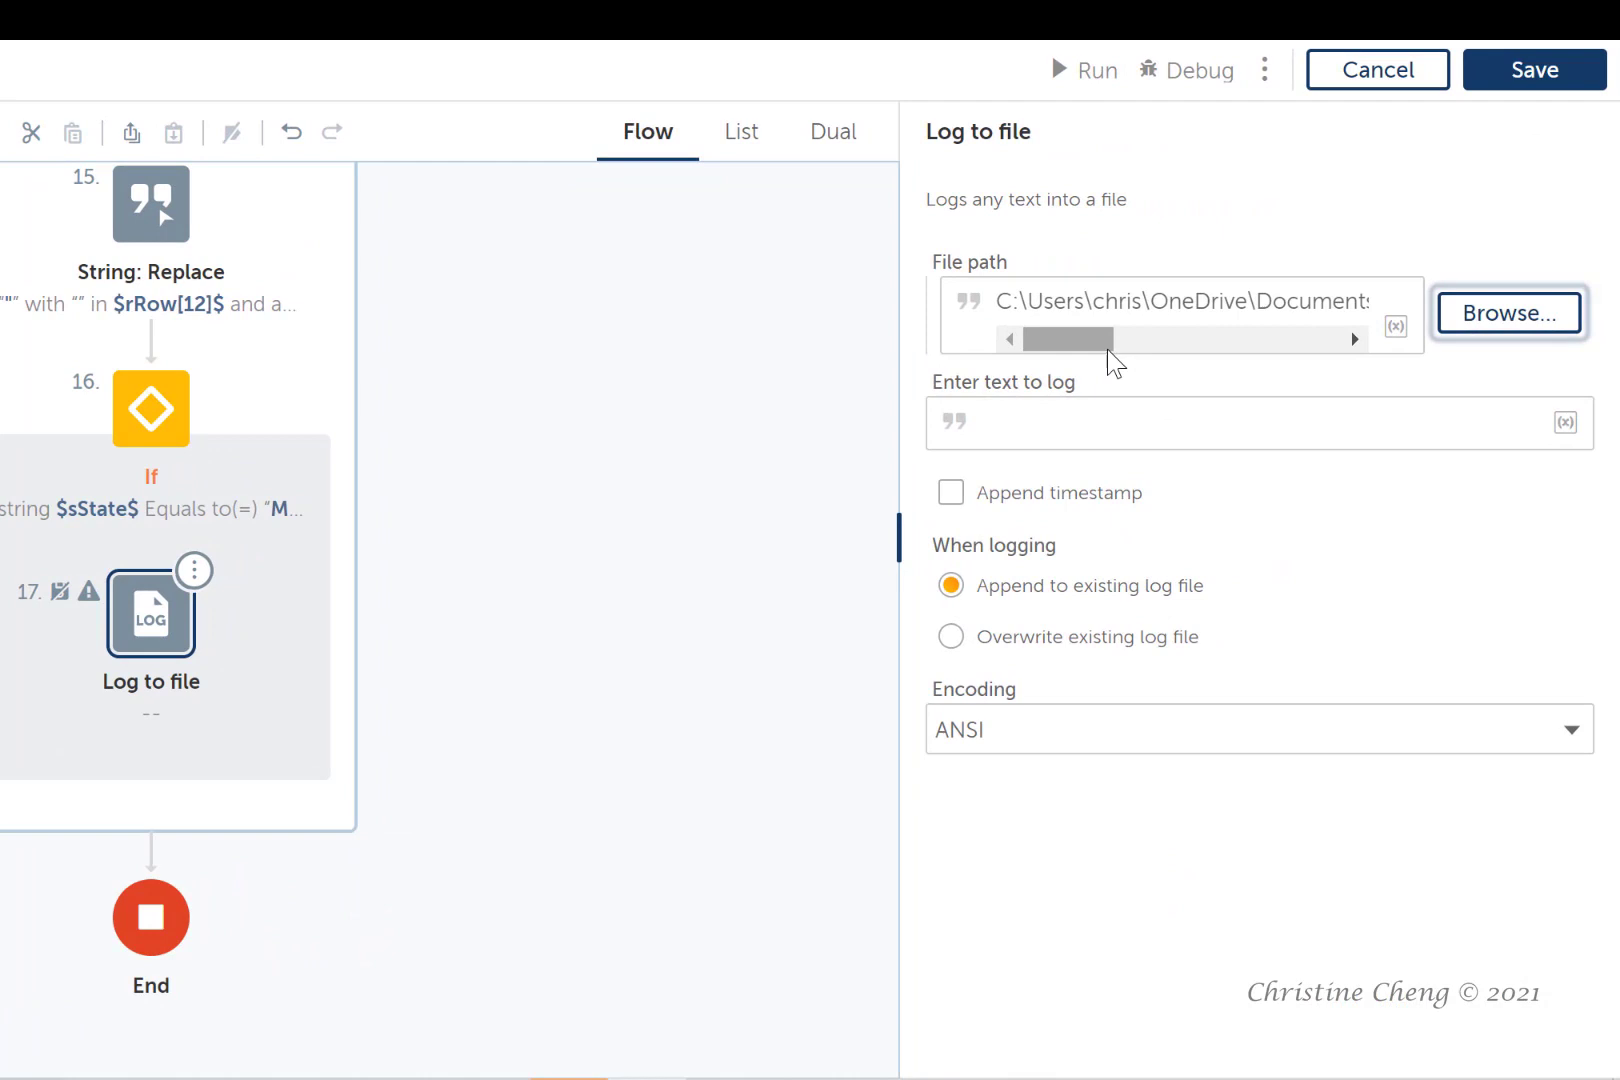
{"action": "left_click", "coordinate": [1045, 350]}
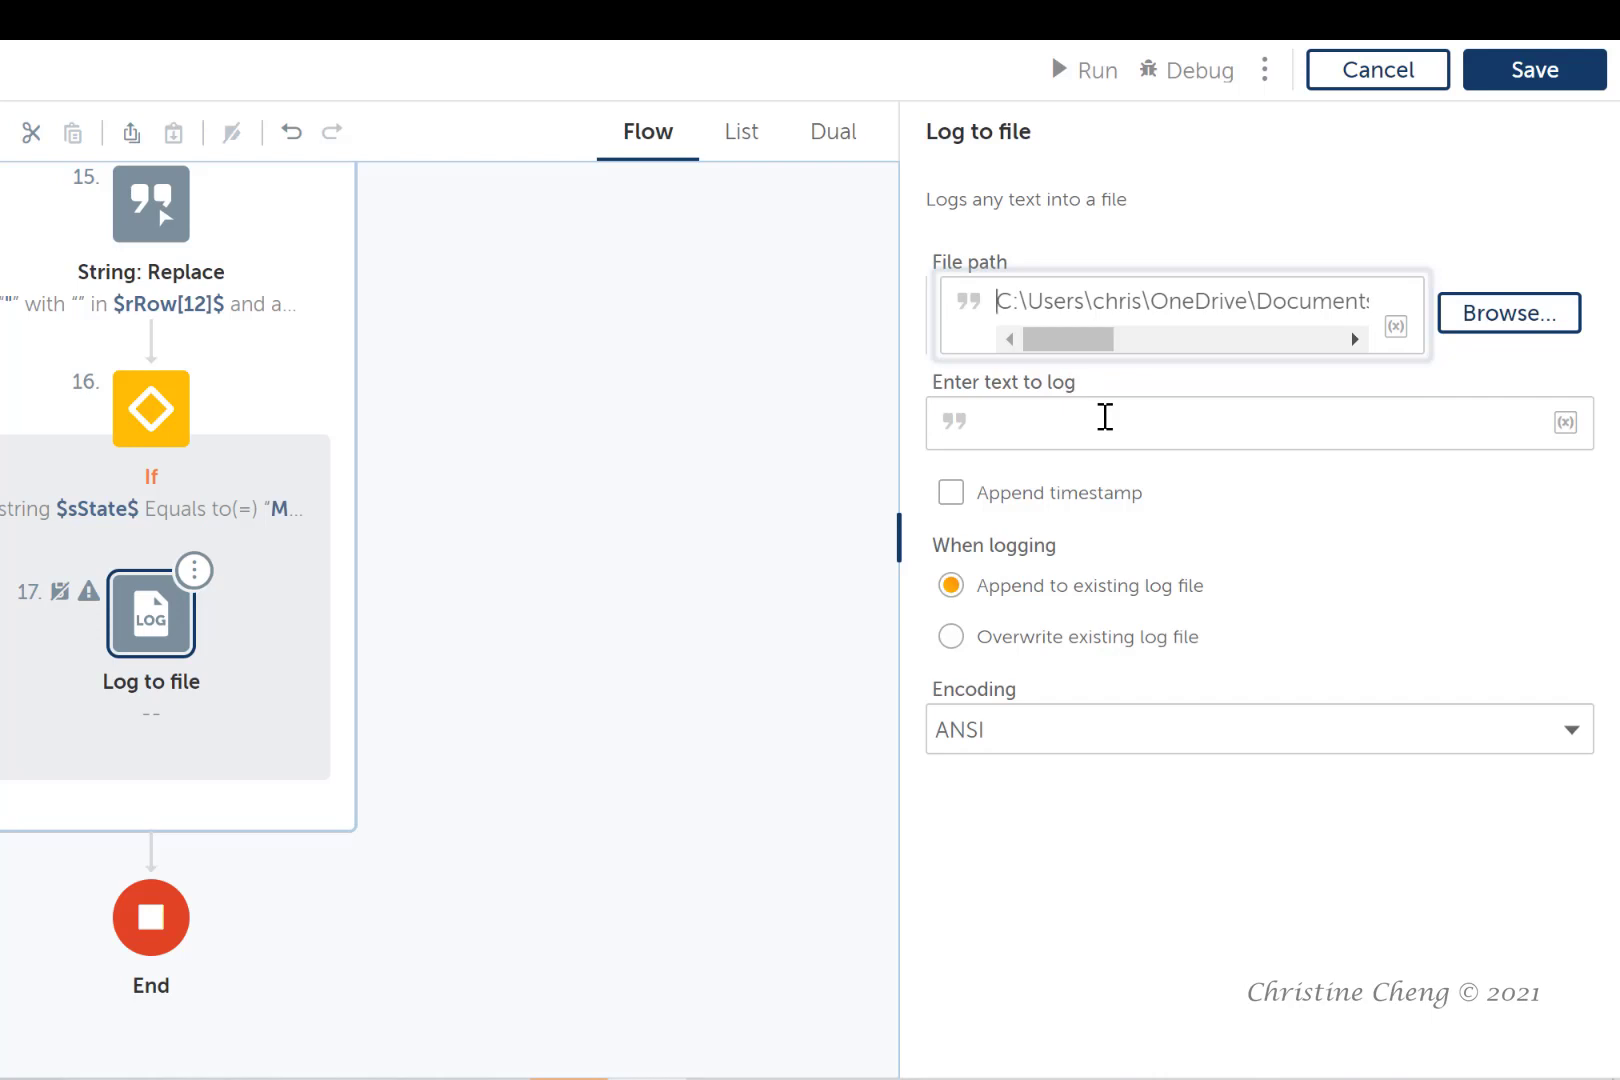
Insert the user-defined variable sRecordID as the first value of the text to log
{"action": "left_click", "coordinate": [1564, 423]}
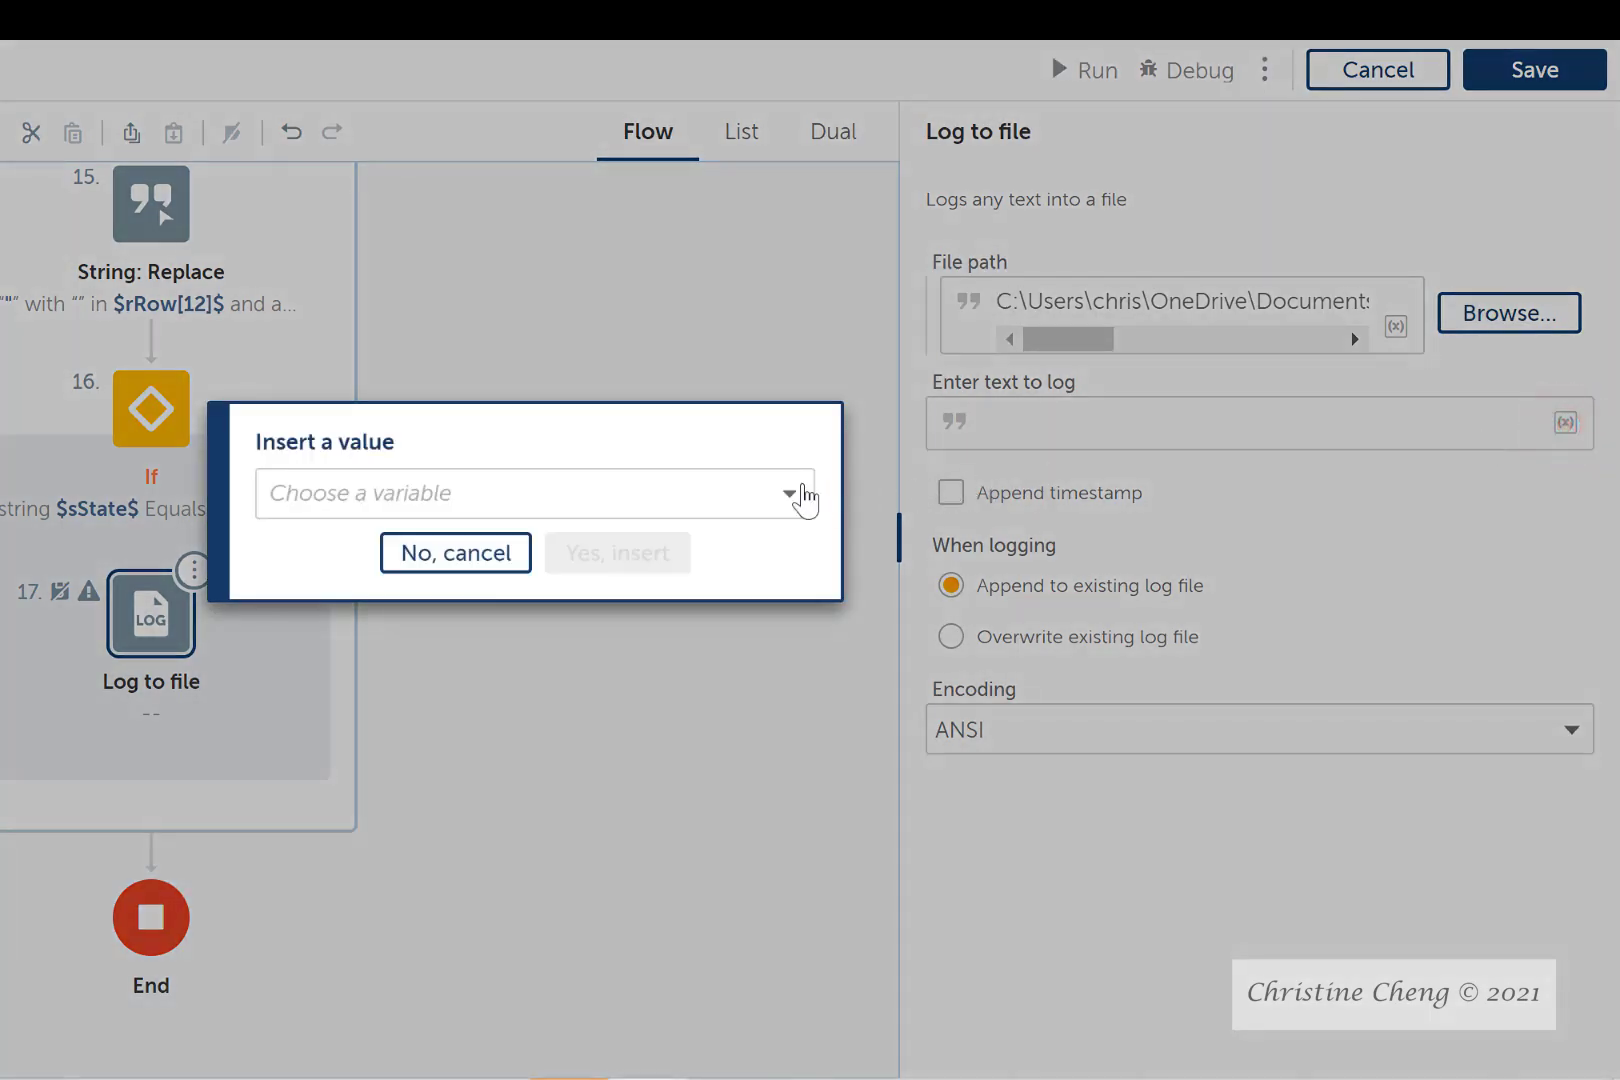
{"action": "left_click", "coordinate": [790, 495]}
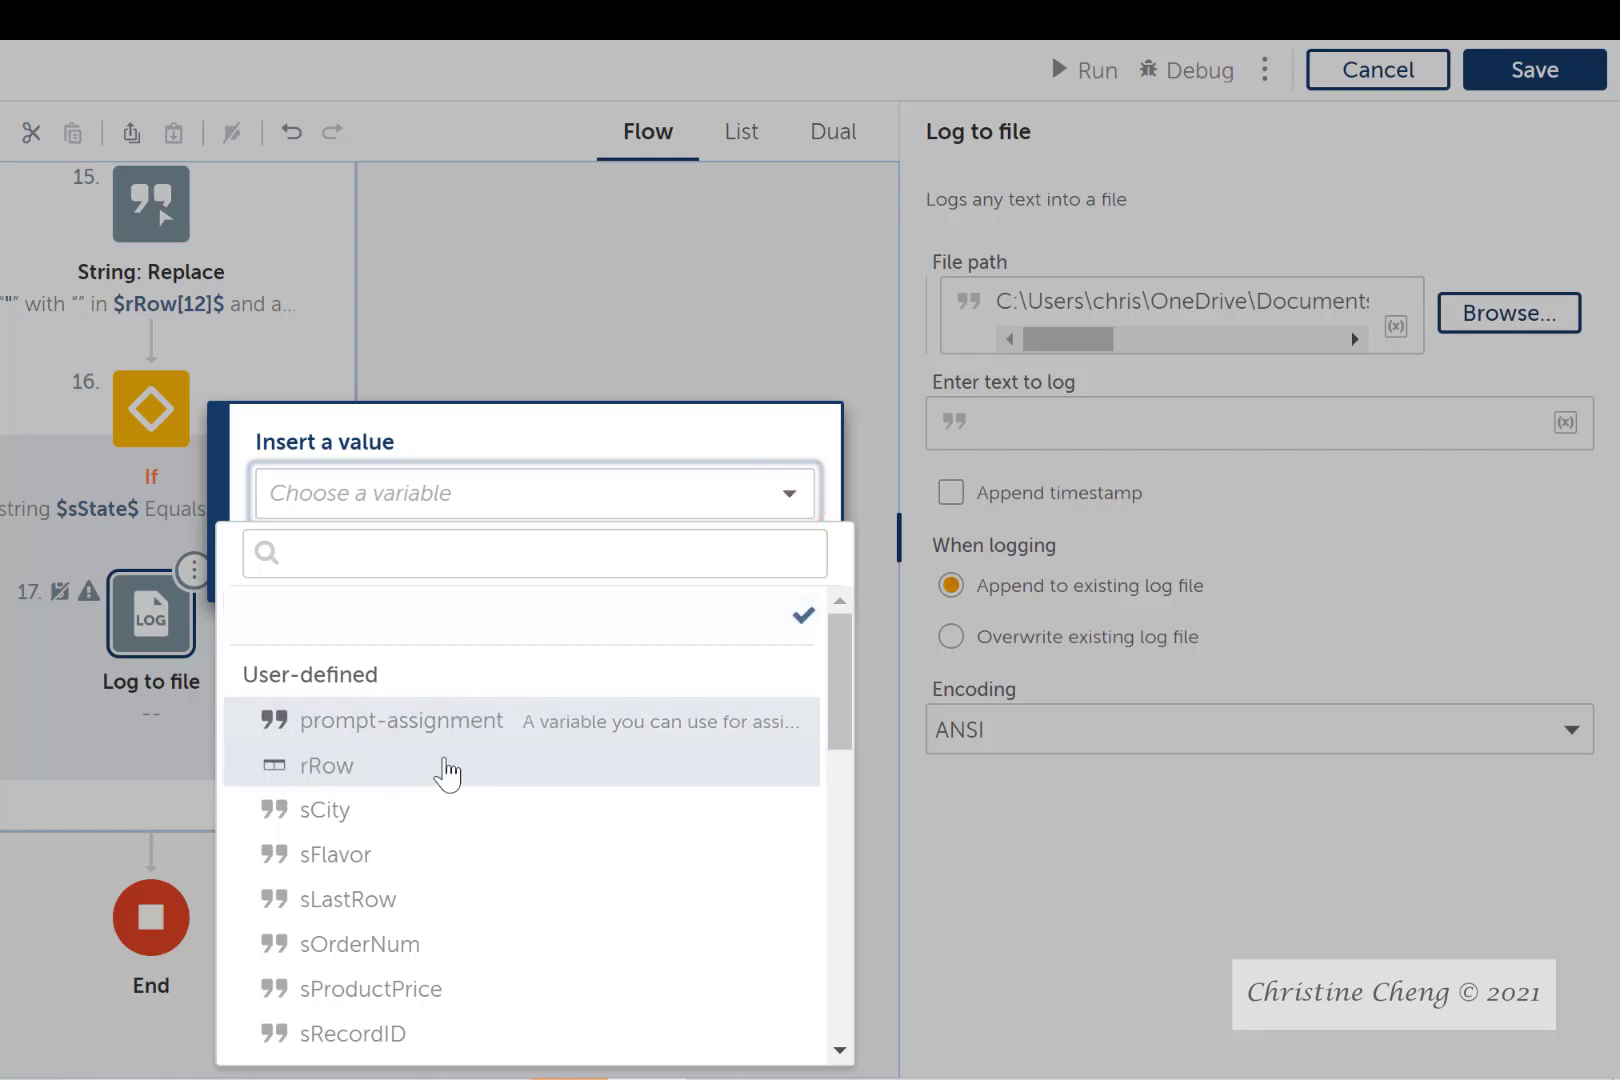
{"action": "left_click", "coordinate": [458, 1022]}
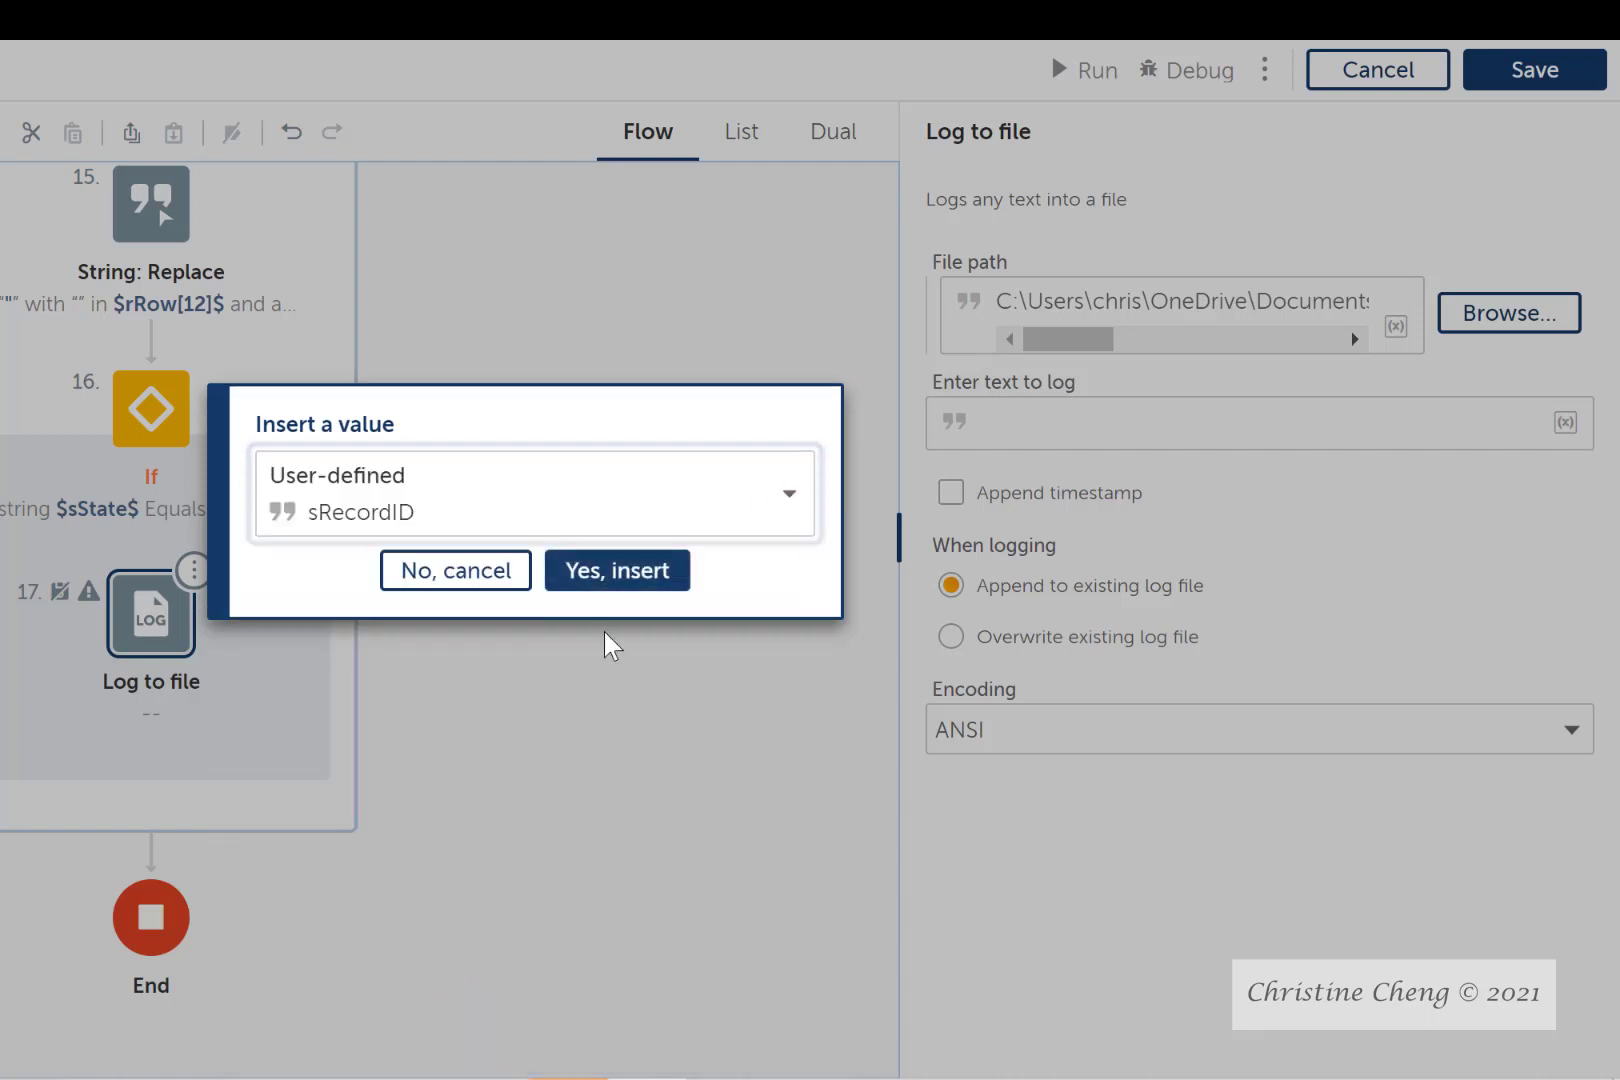
{"action": "left_click", "coordinate": [618, 572]}
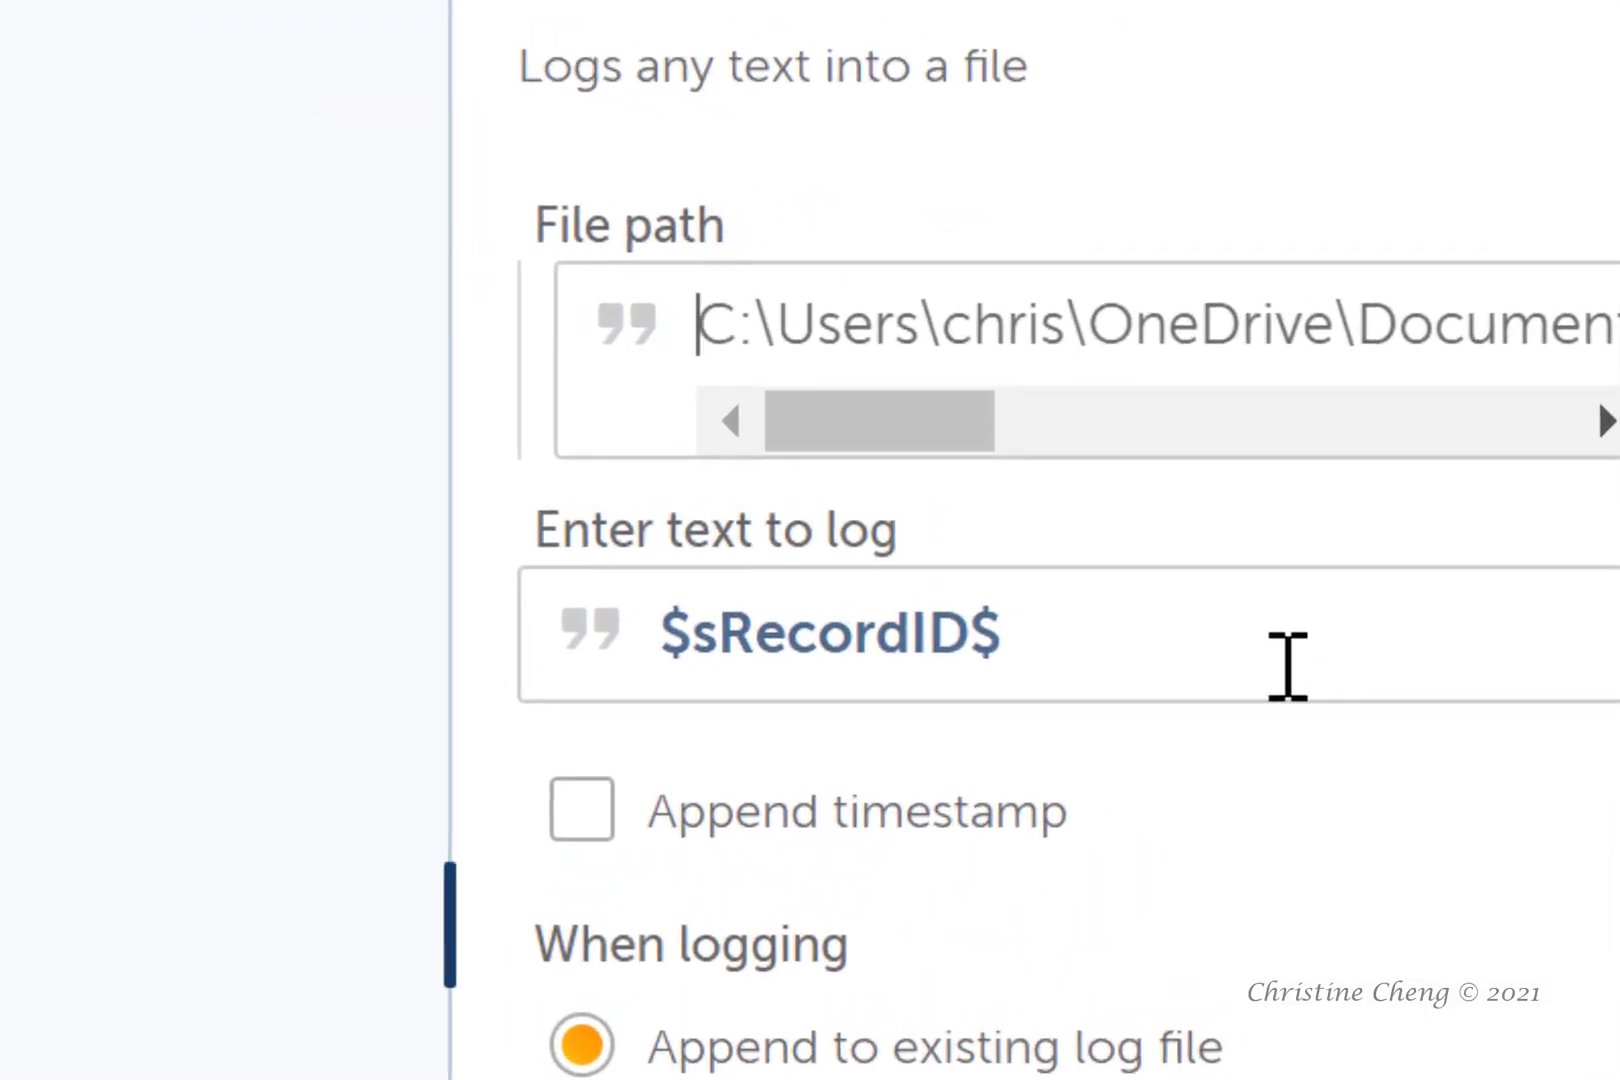
Add a comma after the record ID in the text to log and insert the variable sOrderNum
{"action": "left_click", "coordinate": [1288, 667]}
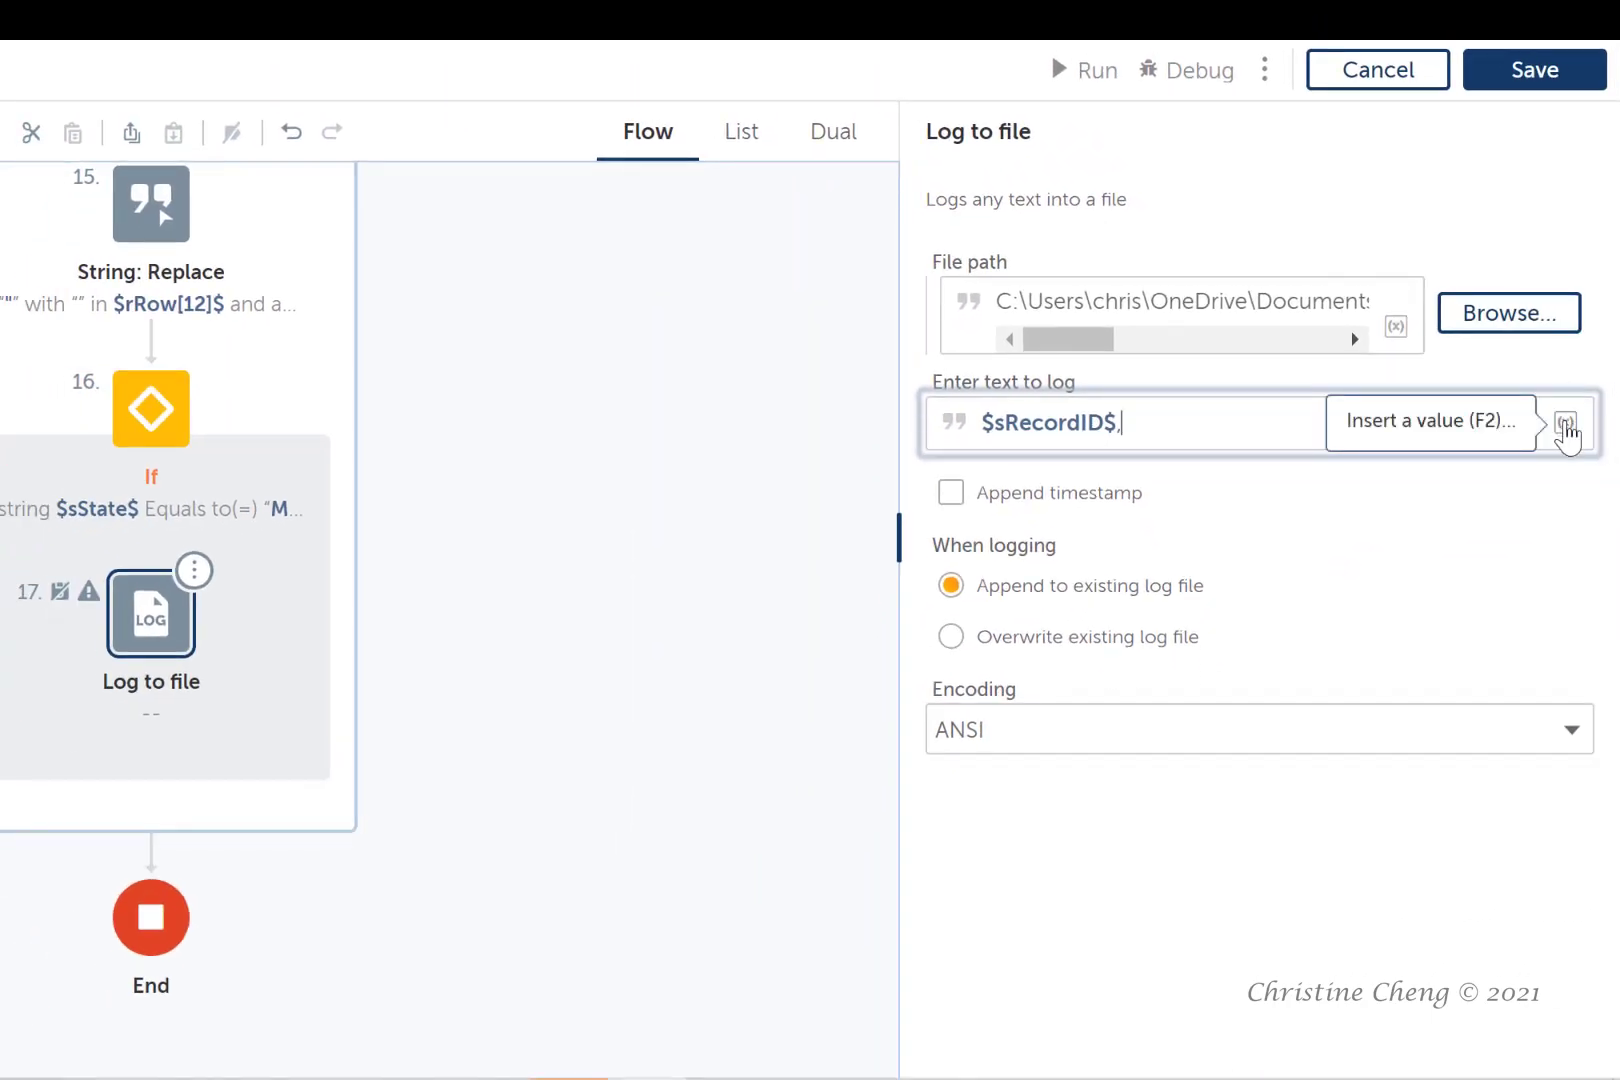
{"action": "left_click", "coordinate": [1565, 428]}
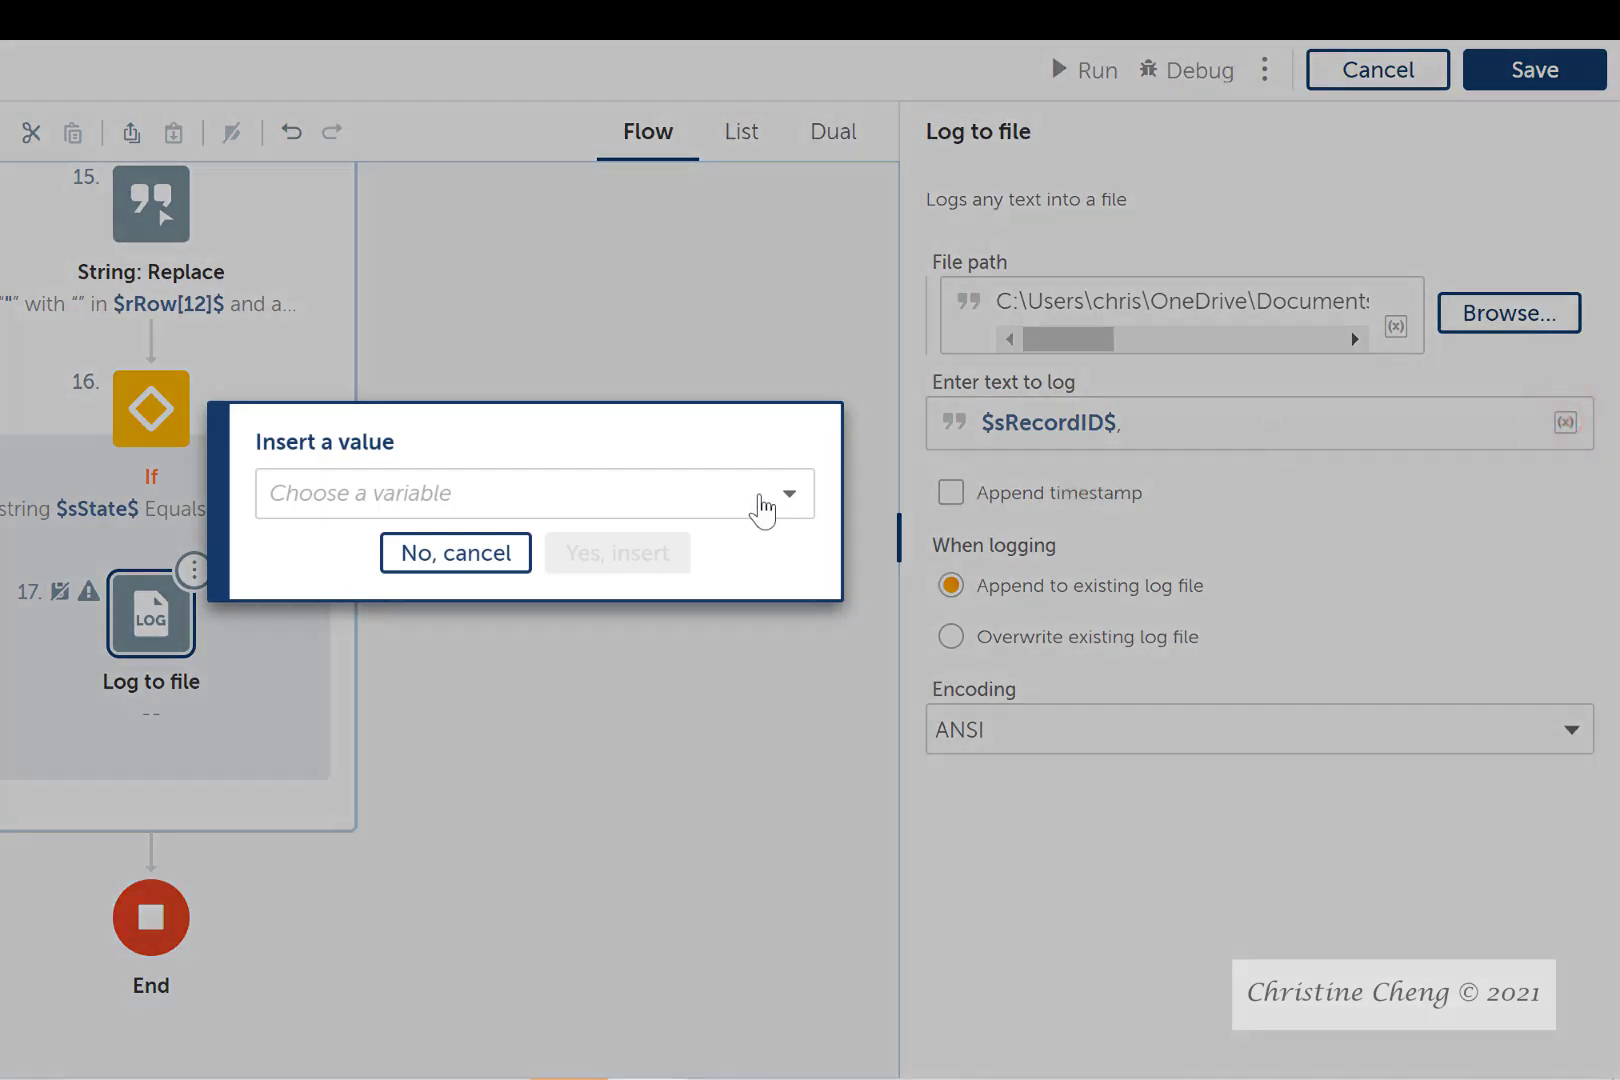
{"action": "left_click", "coordinate": [785, 494]}
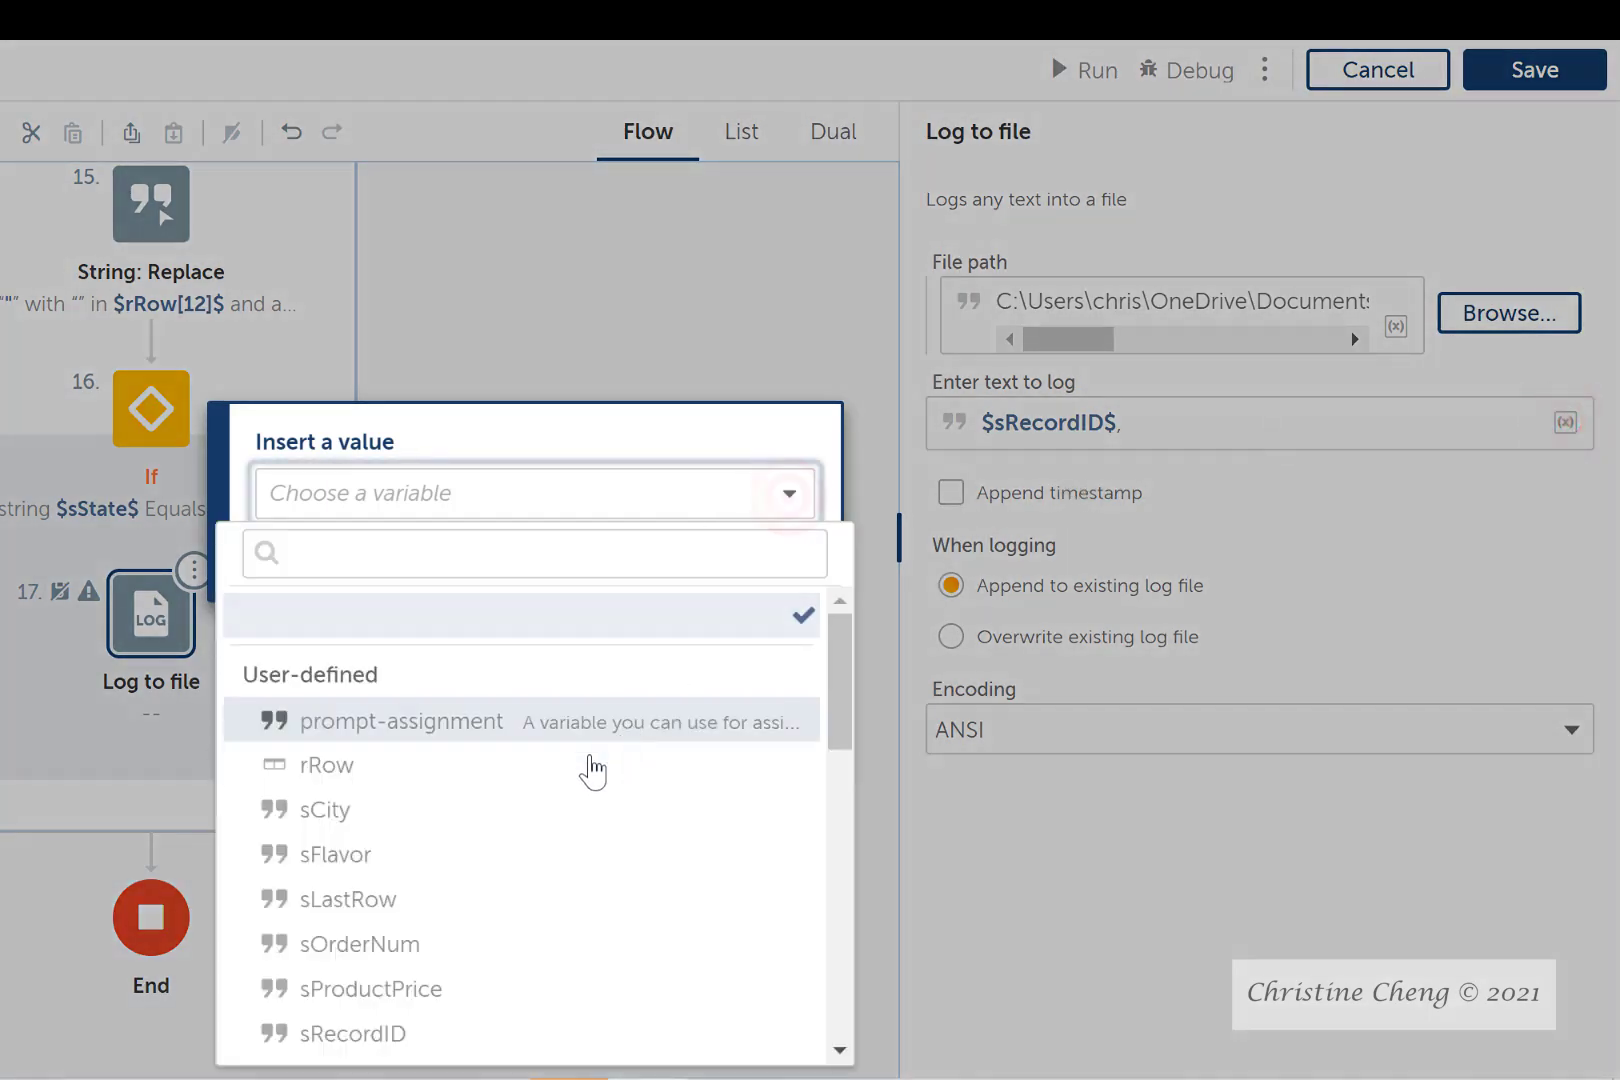
{"action": "left_click", "coordinate": [522, 942]}
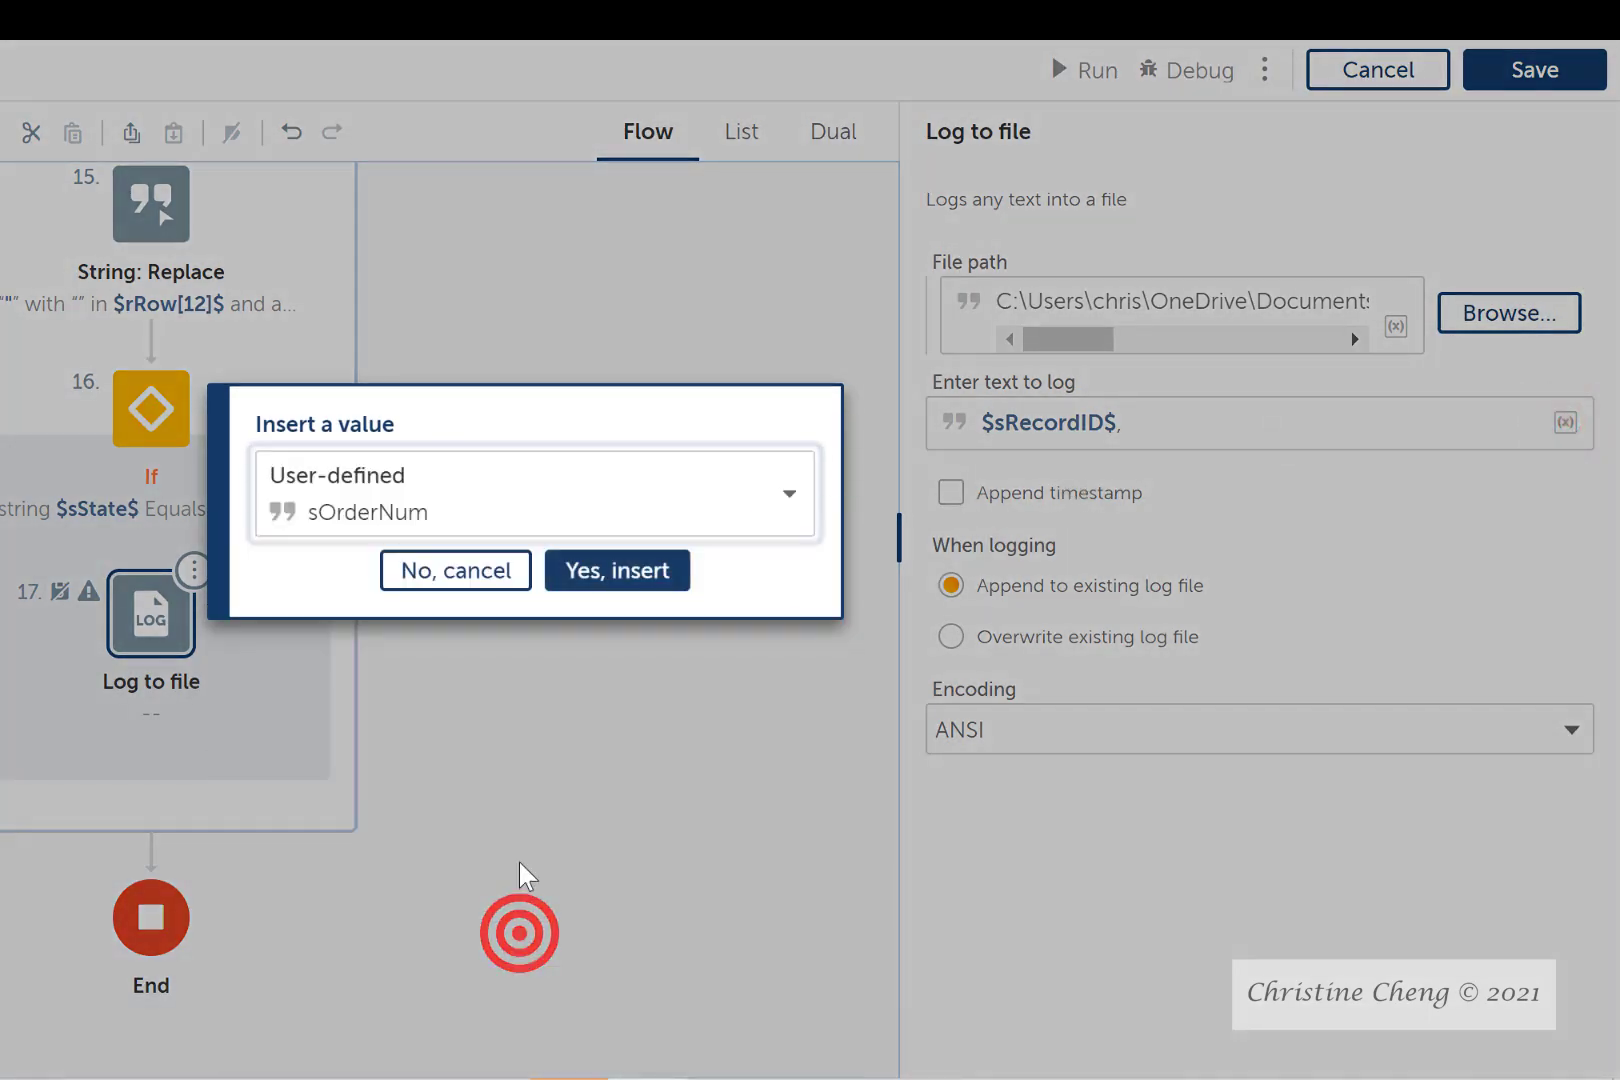
{"action": "left_click", "coordinate": [630, 576]}
Extend the text to log with a comma after sOrderNum and the variable sYear
{"action": "left_click", "coordinate": [1321, 416]}
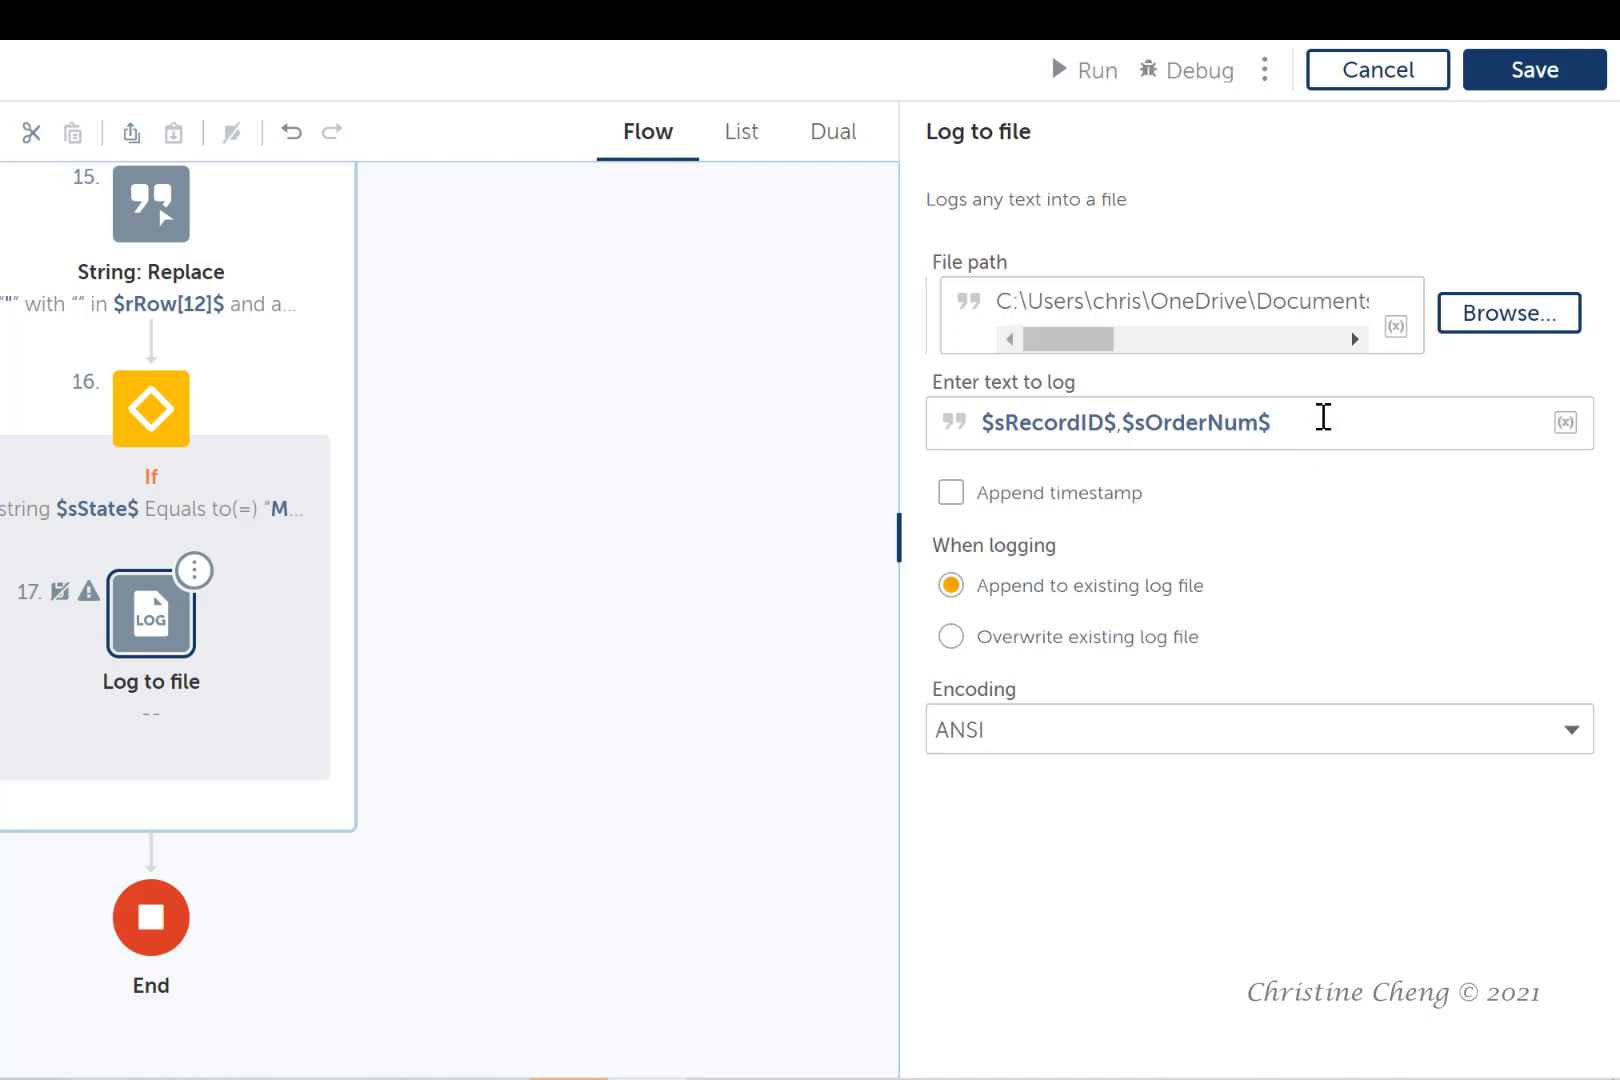
{"action": "left_click", "coordinate": [1566, 424]}
{"action": "left_click", "coordinate": [797, 492]}
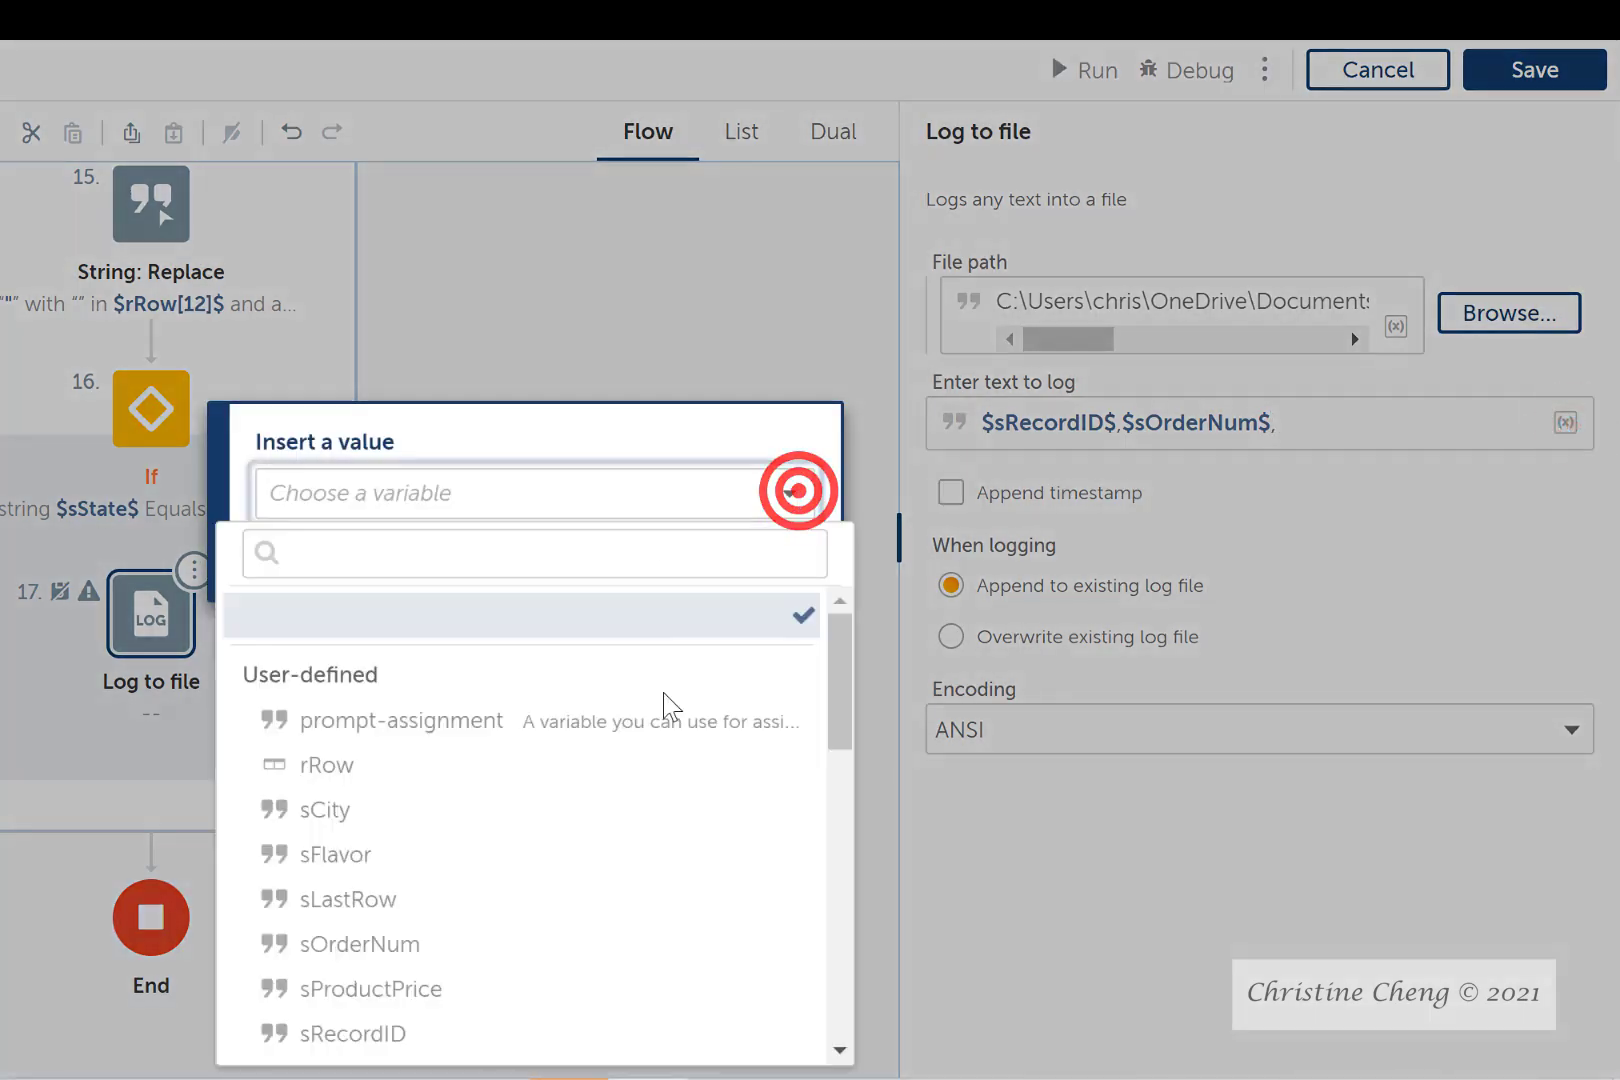
{"action": "left_click_drag", "start_coordinate": [839, 668], "coordinate": [855, 755]}
{"action": "left_click", "coordinate": [422, 880]}
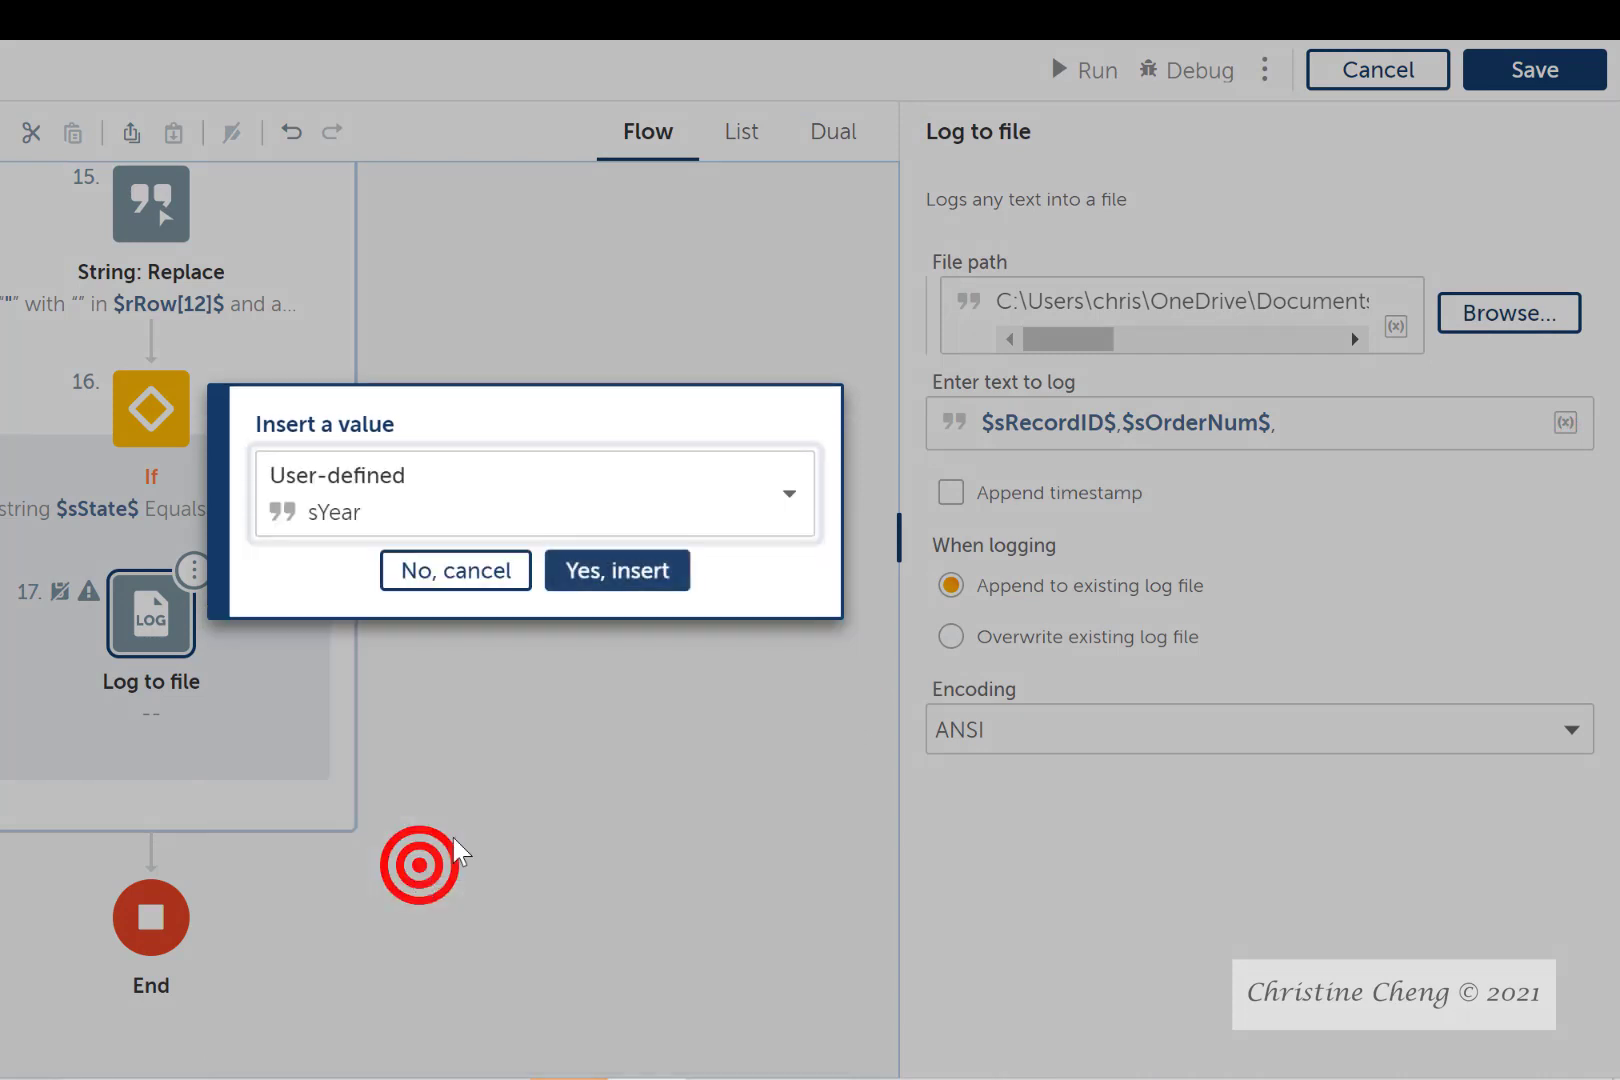
{"action": "left_click", "coordinate": [644, 571]}
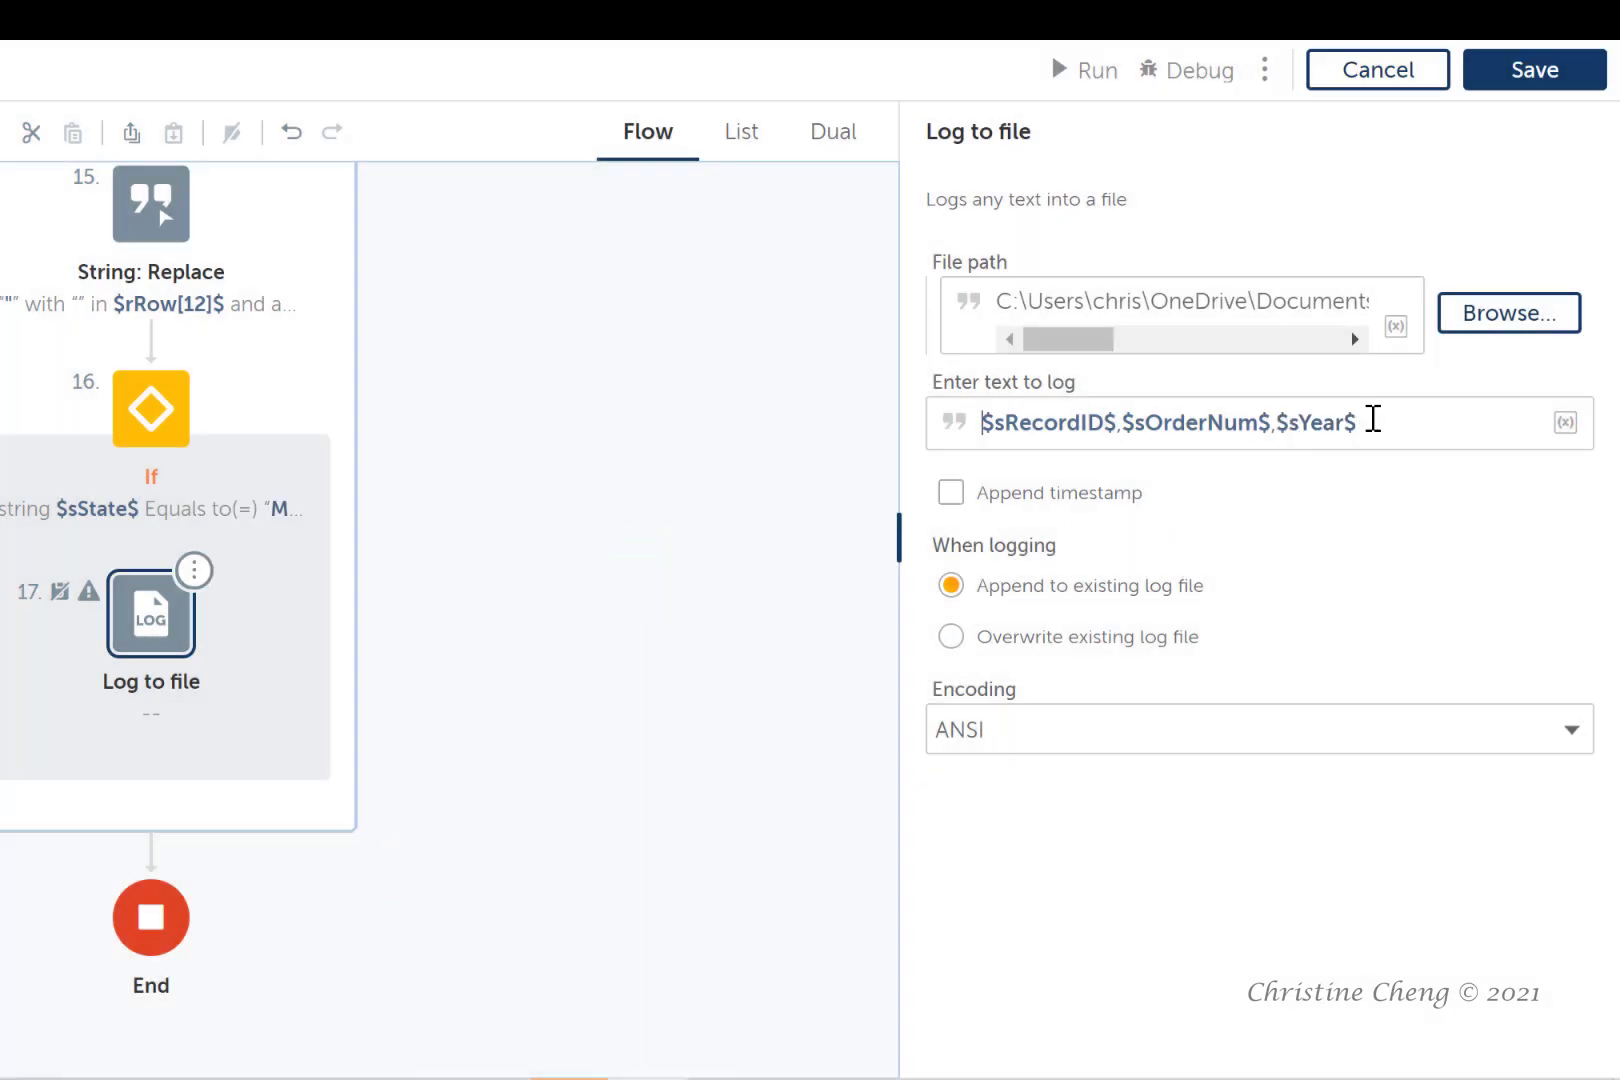
Add a comma after sYear in the text to log and insert the record variable rRow by index 3
{"action": "left_click", "coordinate": [1371, 420]}
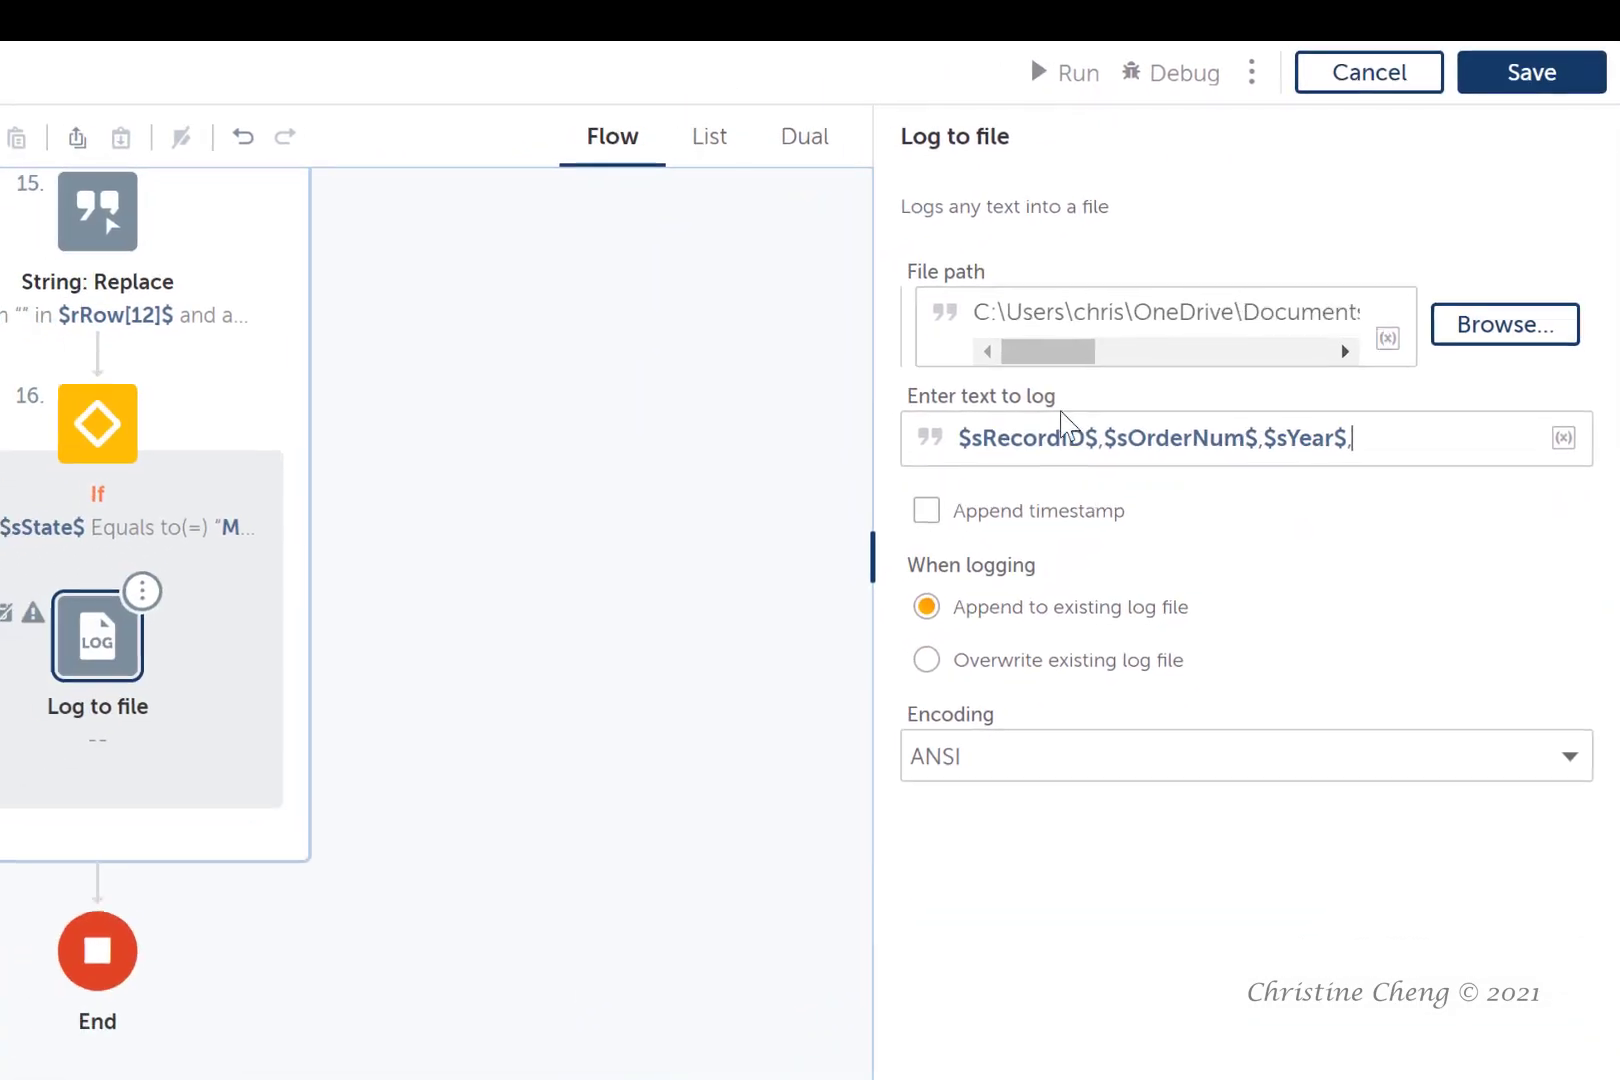
{"action": "left_click", "coordinate": [1566, 423]}
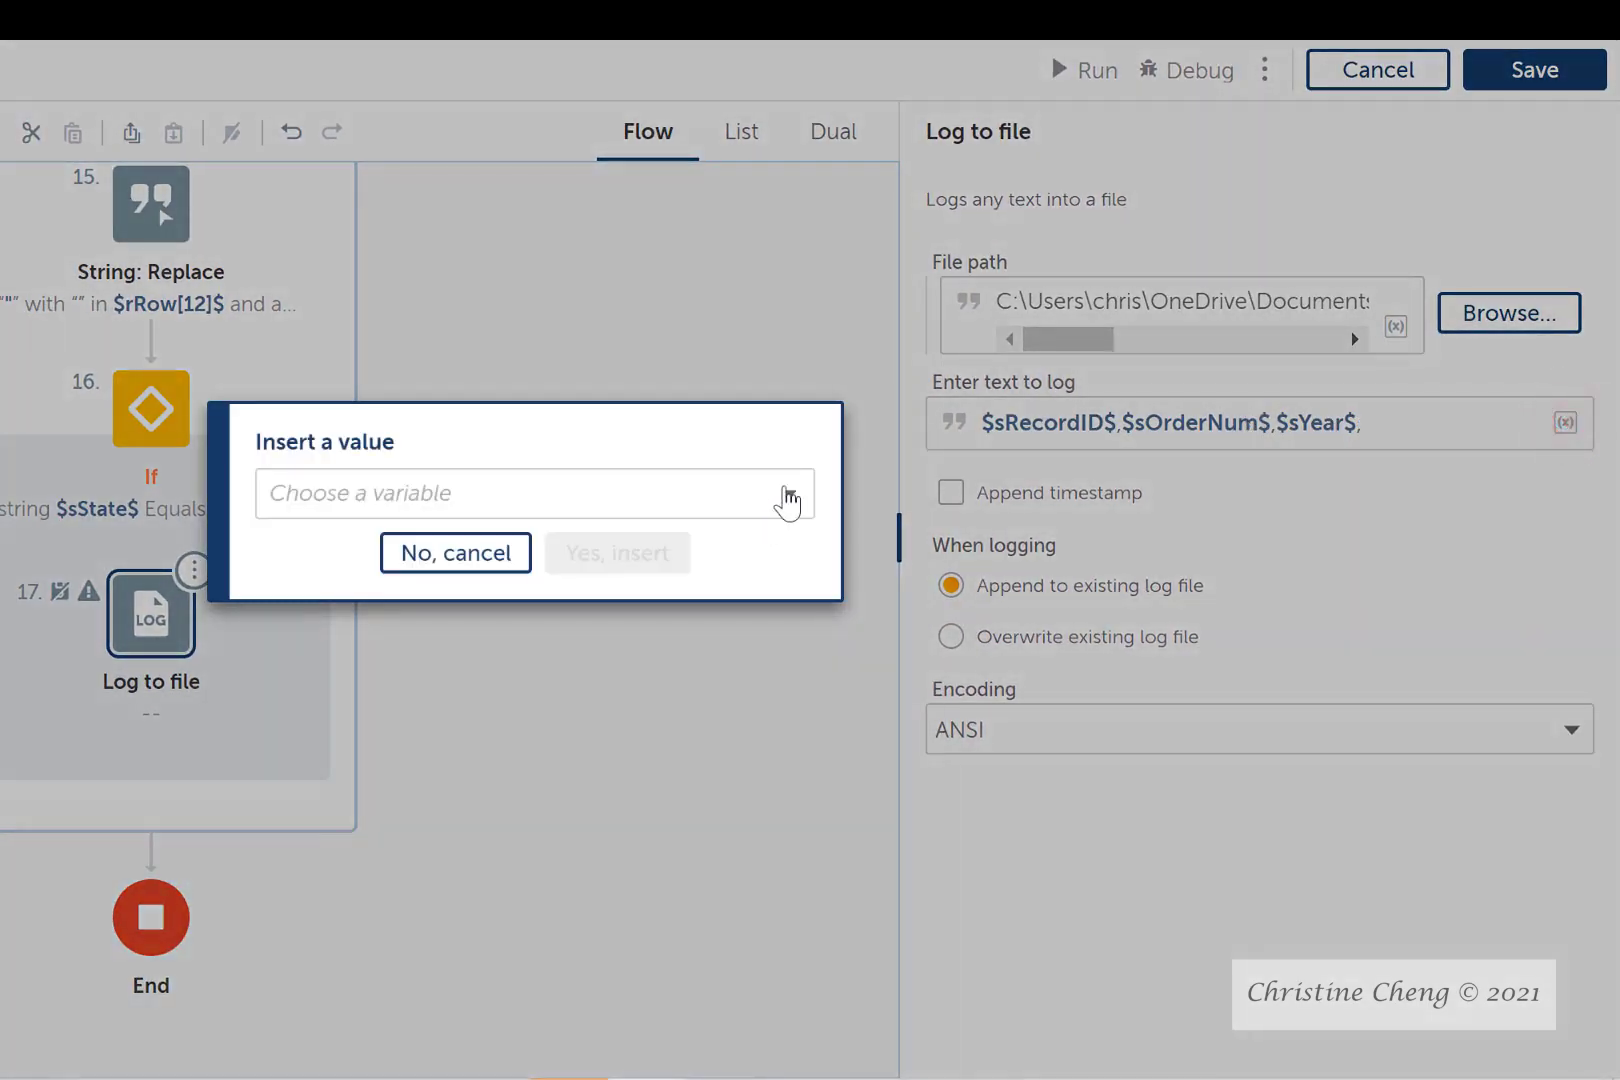
{"action": "left_click", "coordinate": [788, 500]}
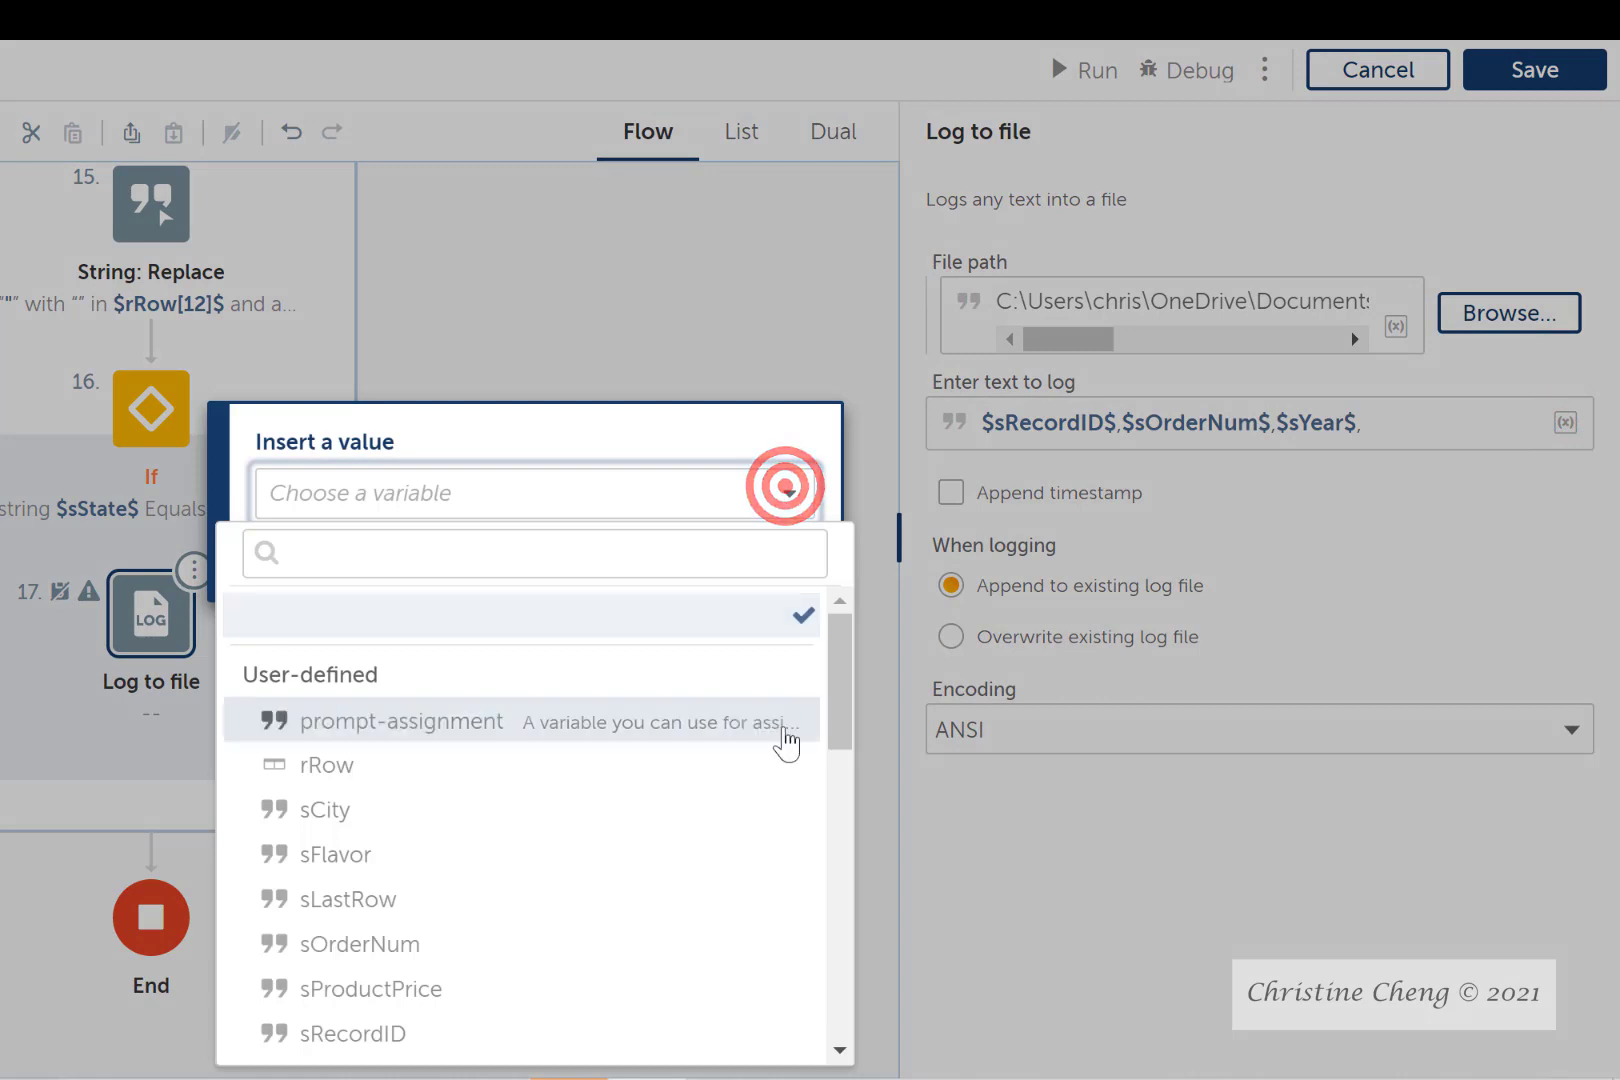
{"action": "left_click", "coordinate": [834, 663]}
{"action": "mouse_move", "coordinate": [833, 667]}
{"action": "left_mouse_down"}
{"action": "mouse_move", "coordinate": [833, 758]}
{"action": "mouse_move", "coordinate": [835, 664]}
{"action": "left_mouse_up"}
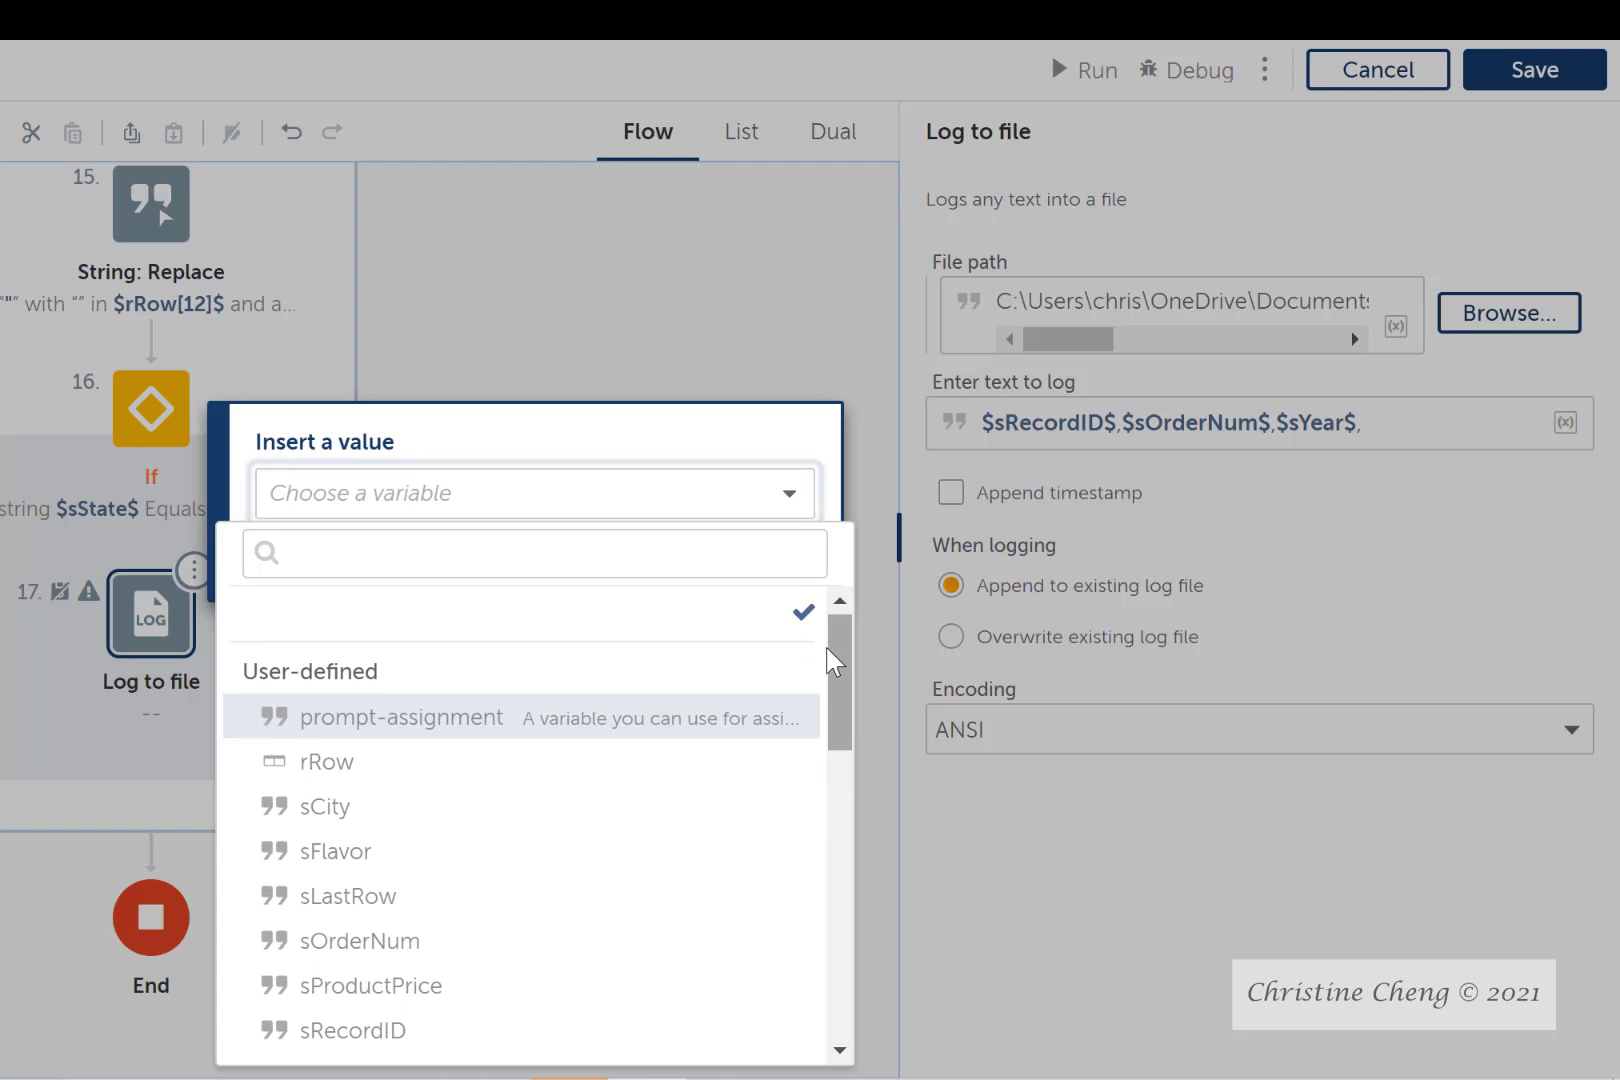
{"action": "left_click", "coordinate": [362, 780]}
{"action": "left_click", "coordinate": [307, 518]}
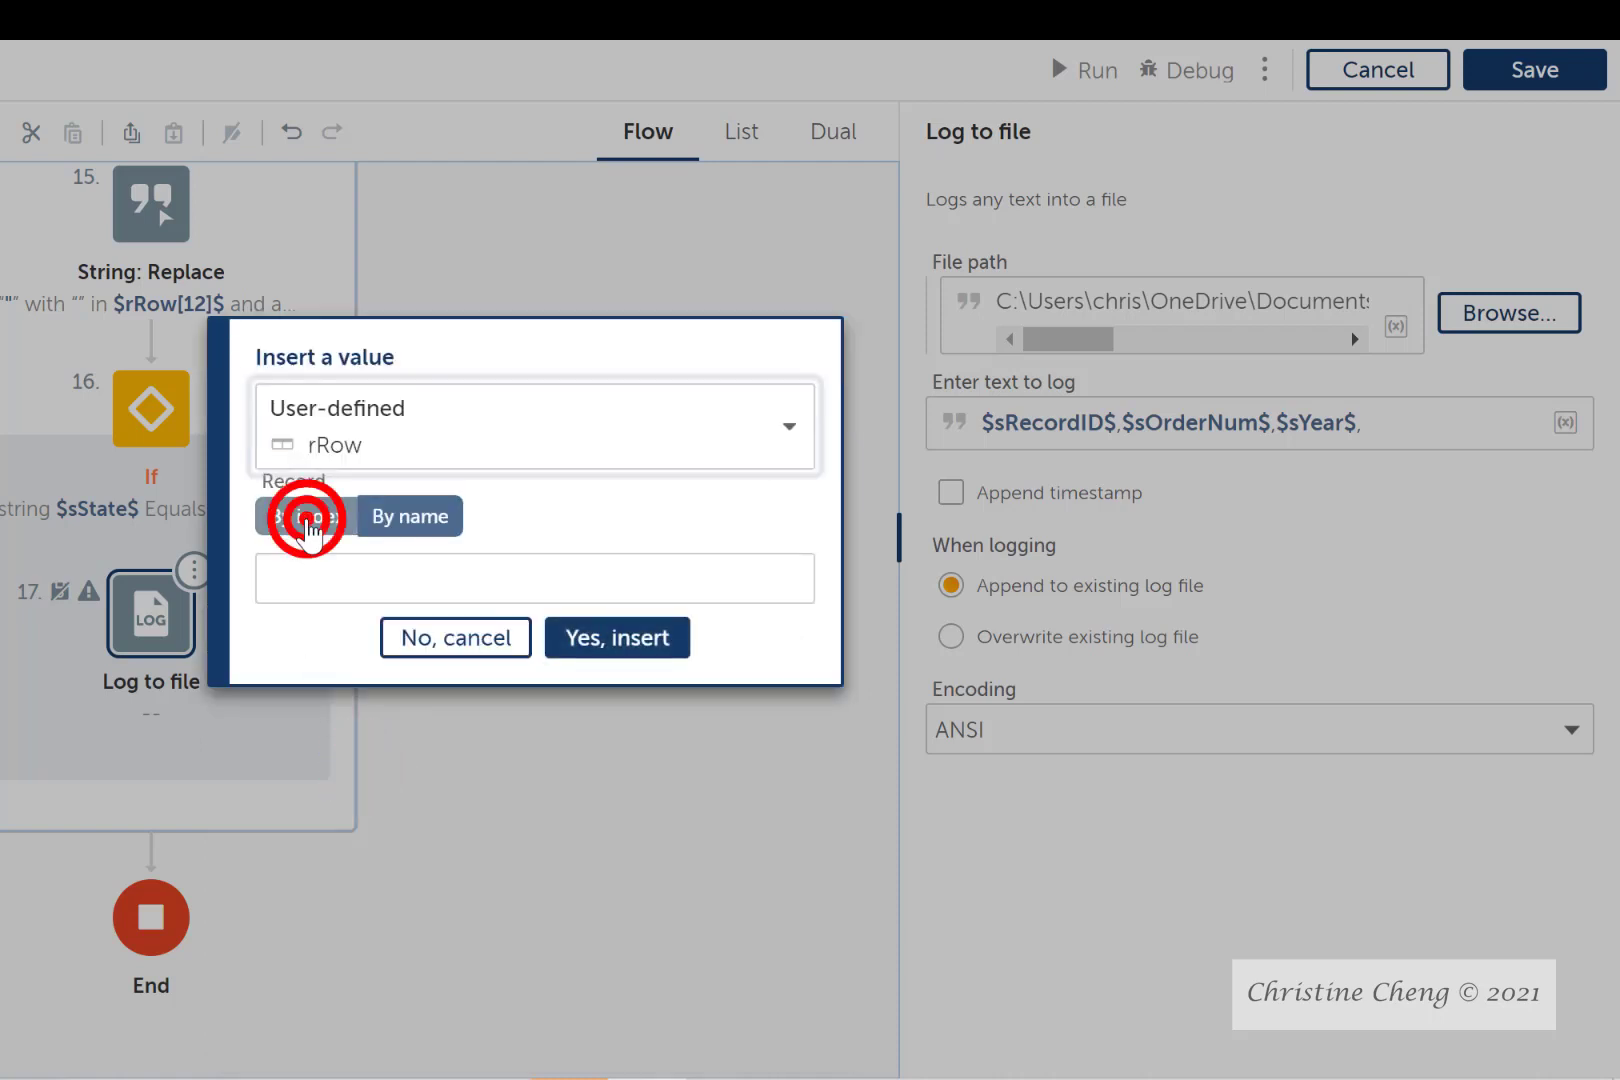
{"action": "left_click", "coordinate": [305, 578]}
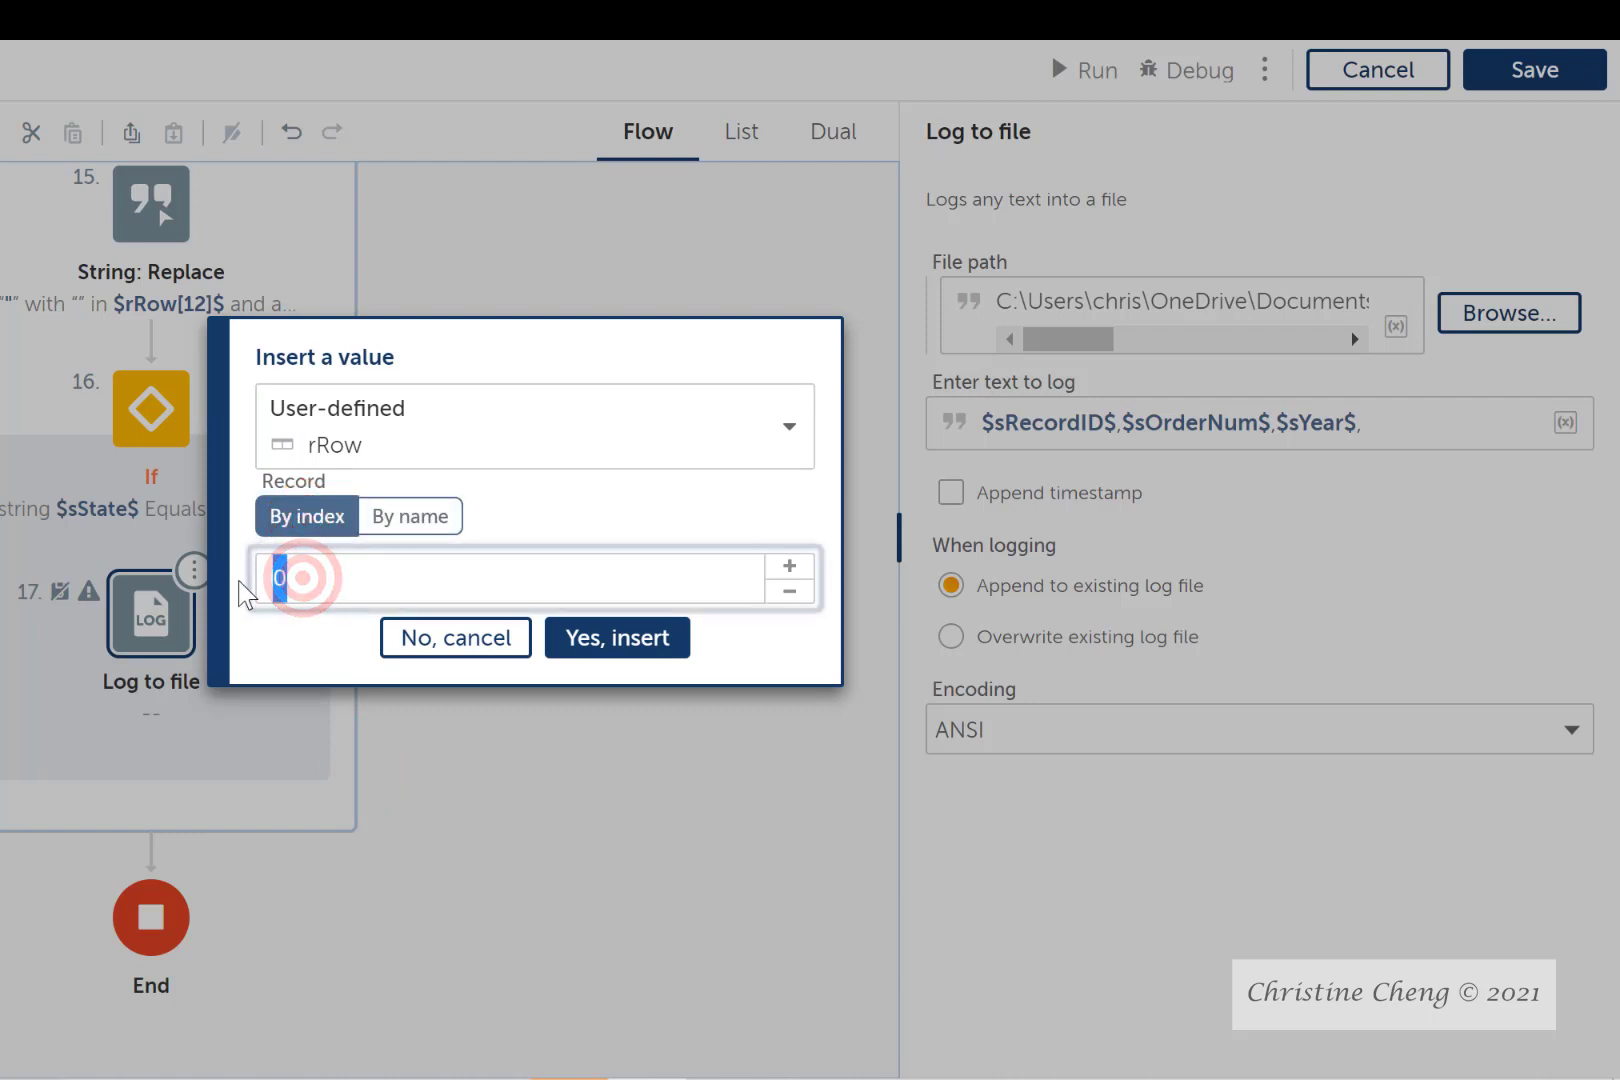
{"action": "type", "text": "3"}
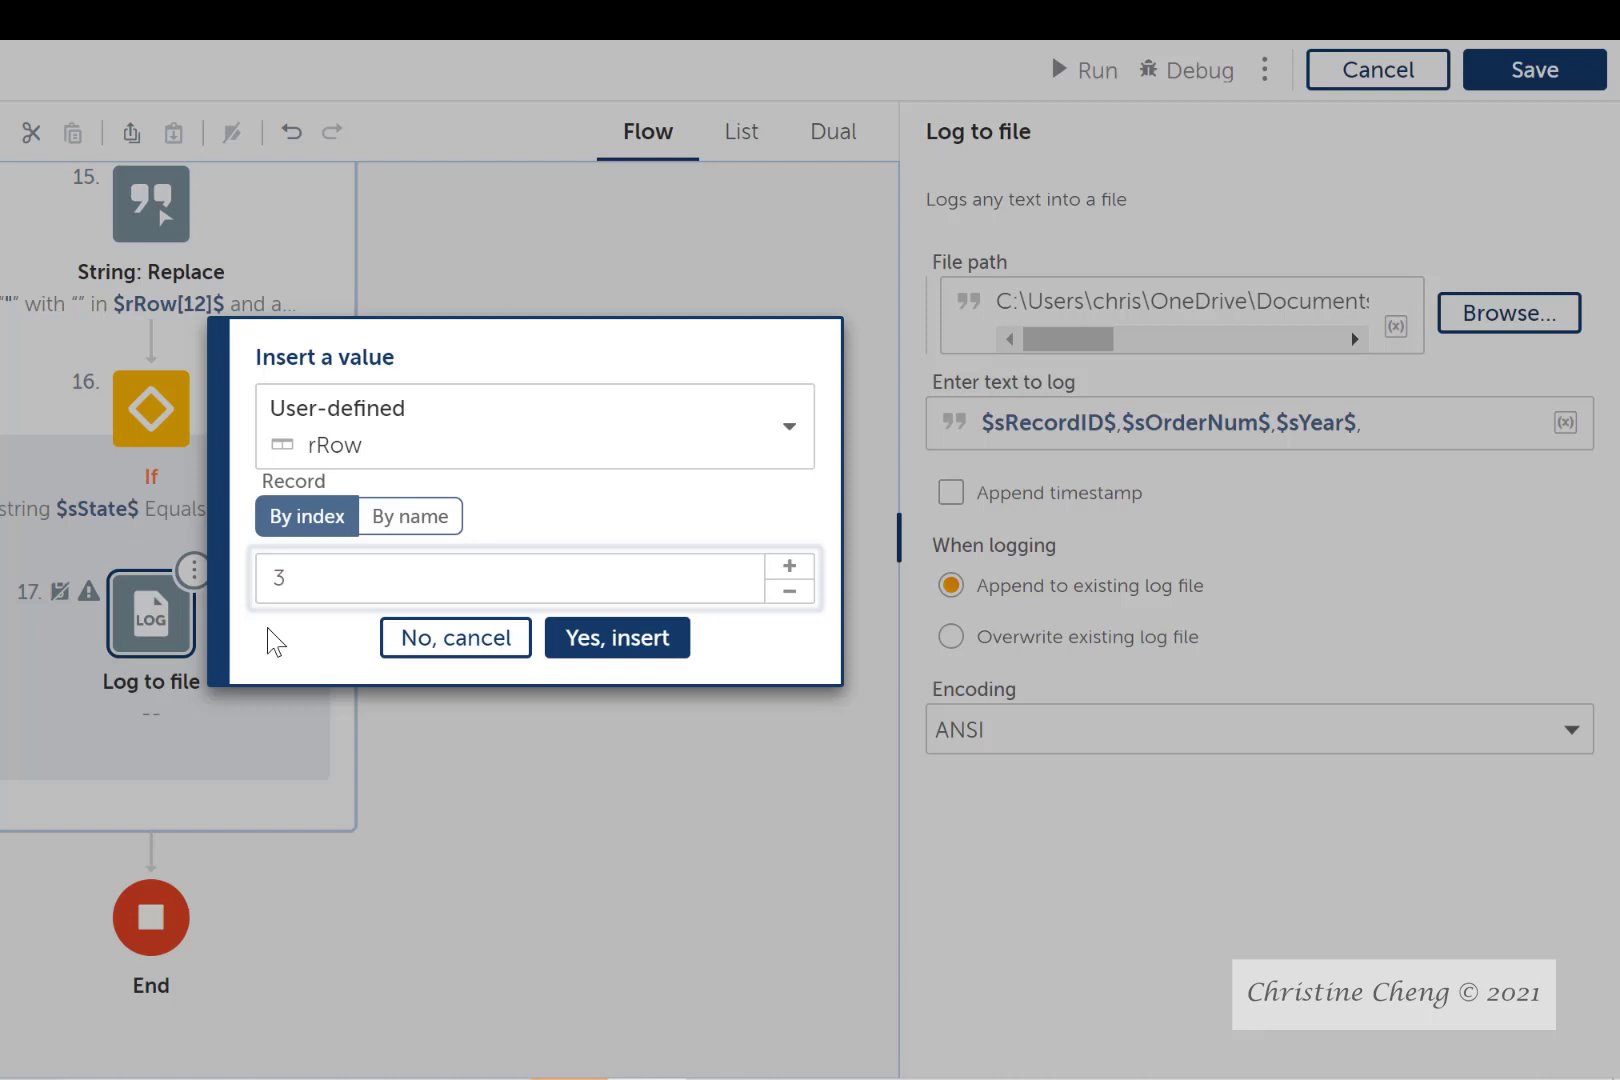
{"action": "left_click", "coordinate": [593, 648]}
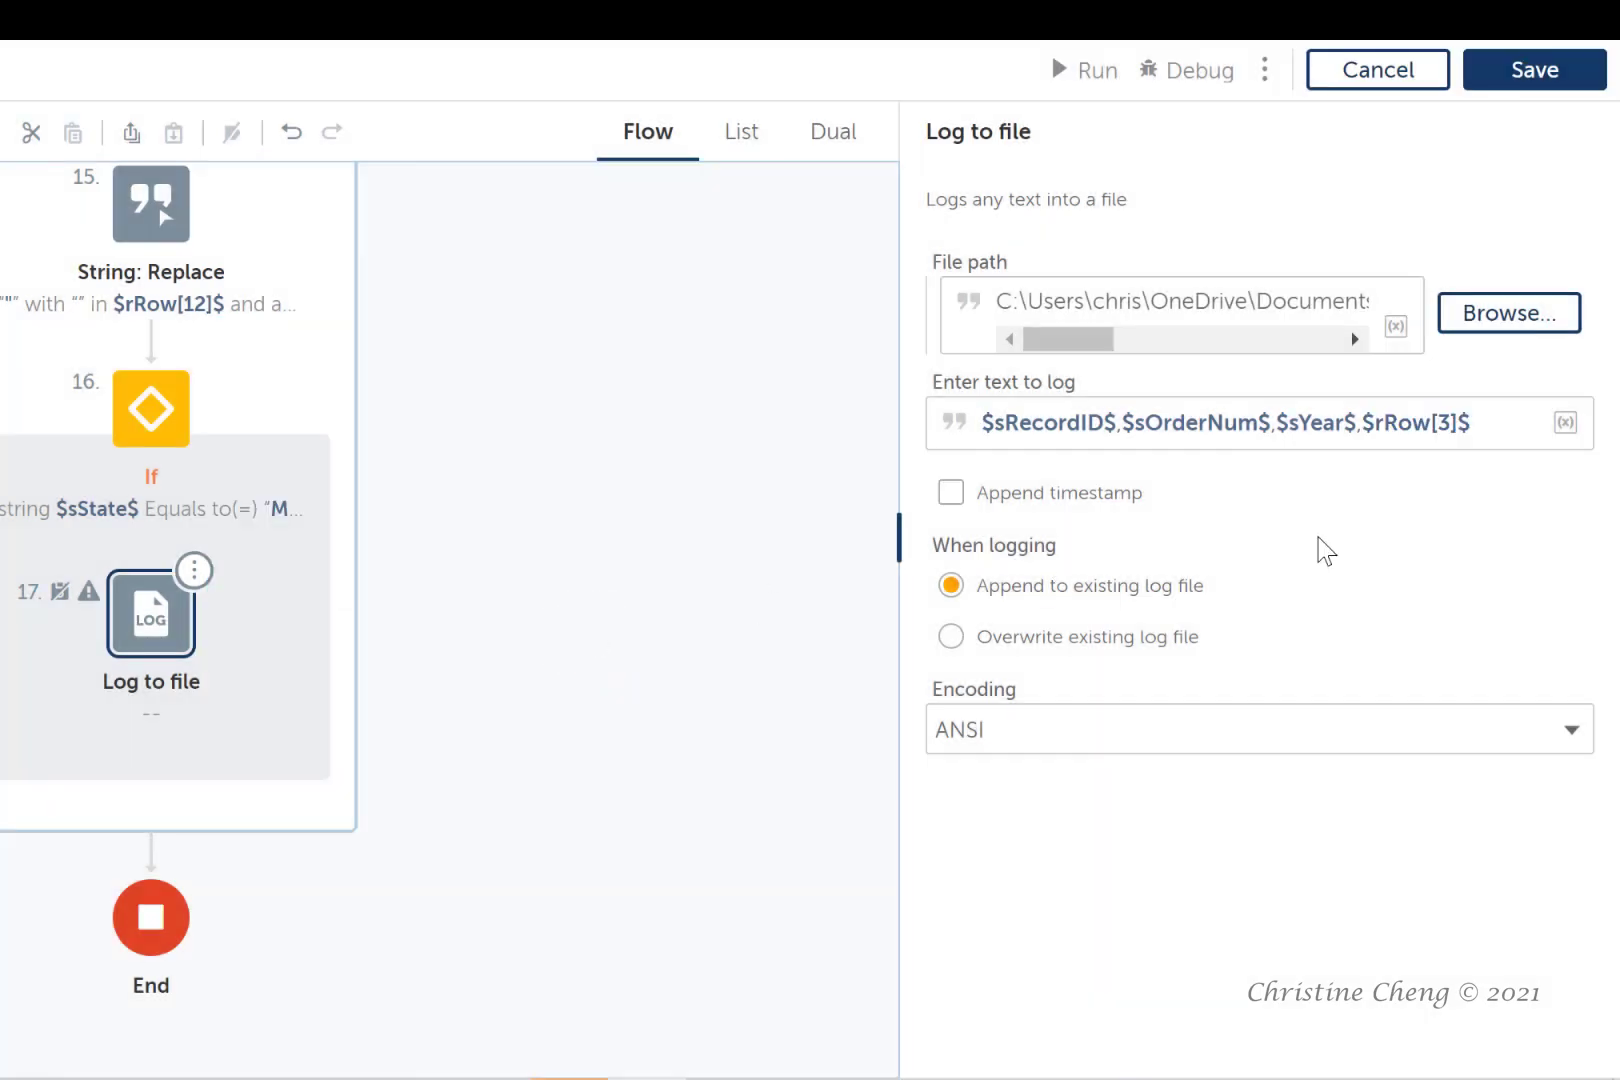
Append a comma after rRow[3] in the text to log and insert the variable sProductPrice
{"action": "left_click", "coordinate": [1502, 423]}
{"action": "left_click", "coordinate": [1566, 423]}
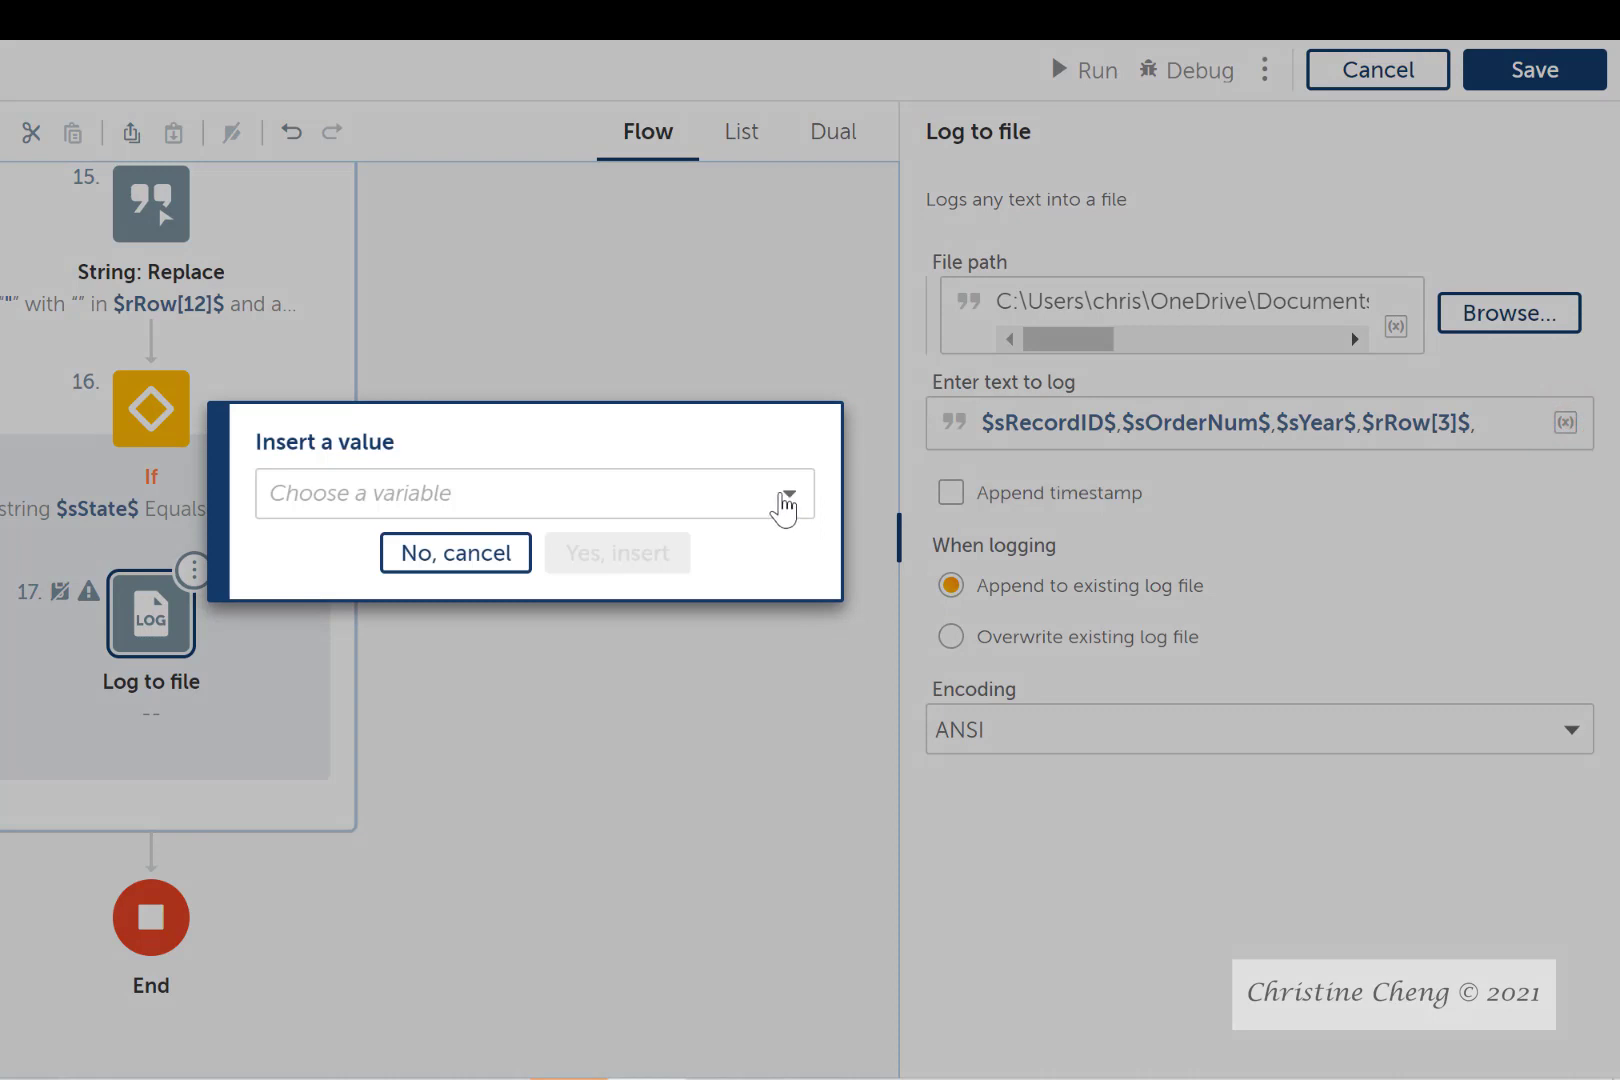
{"action": "left_click", "coordinate": [785, 505]}
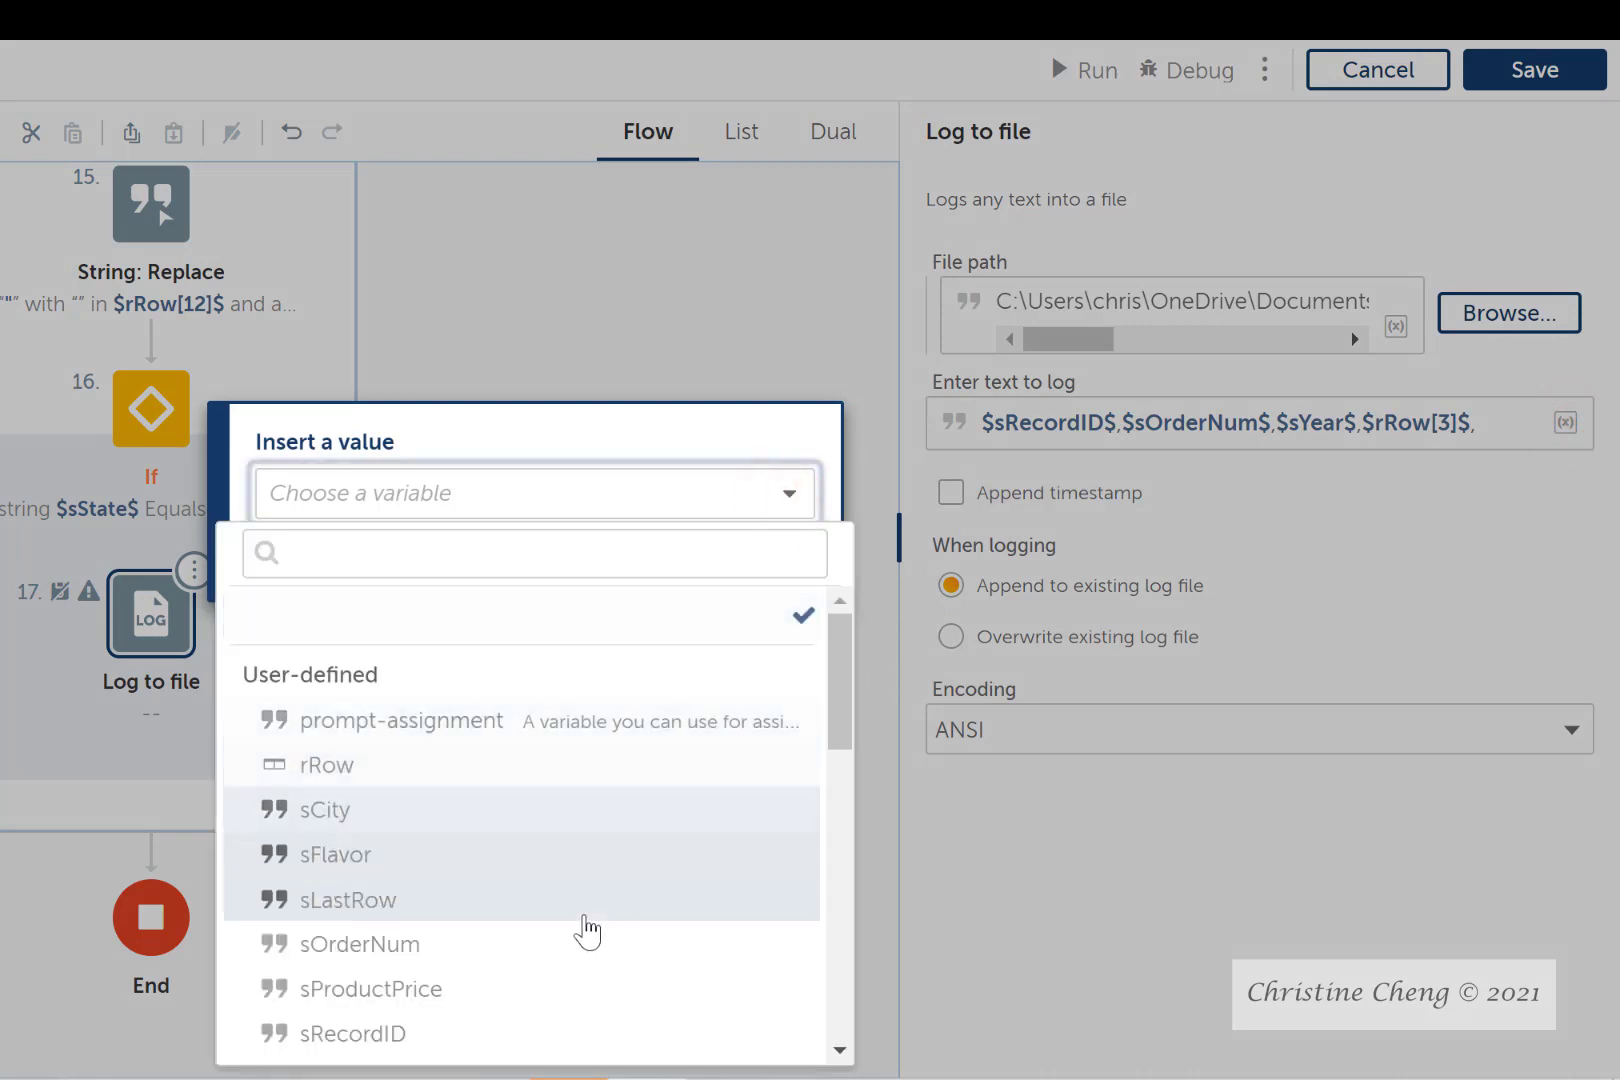
{"action": "left_click", "coordinate": [575, 990]}
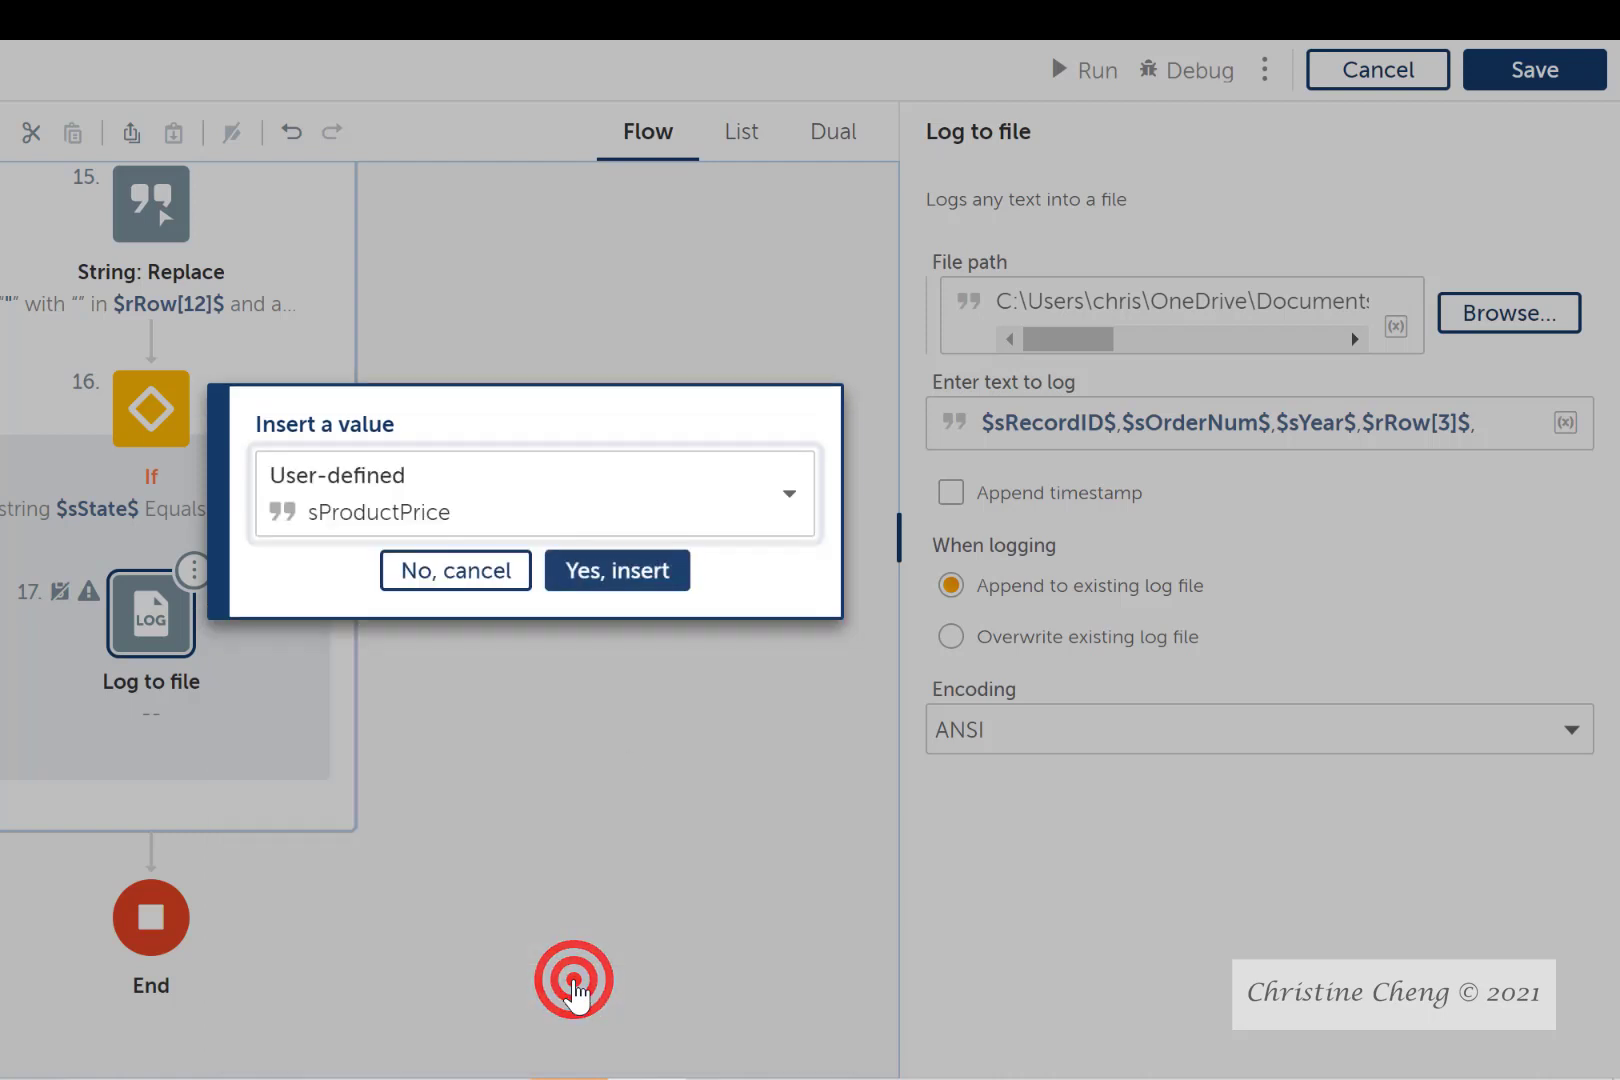
{"action": "left_click", "coordinate": [617, 578]}
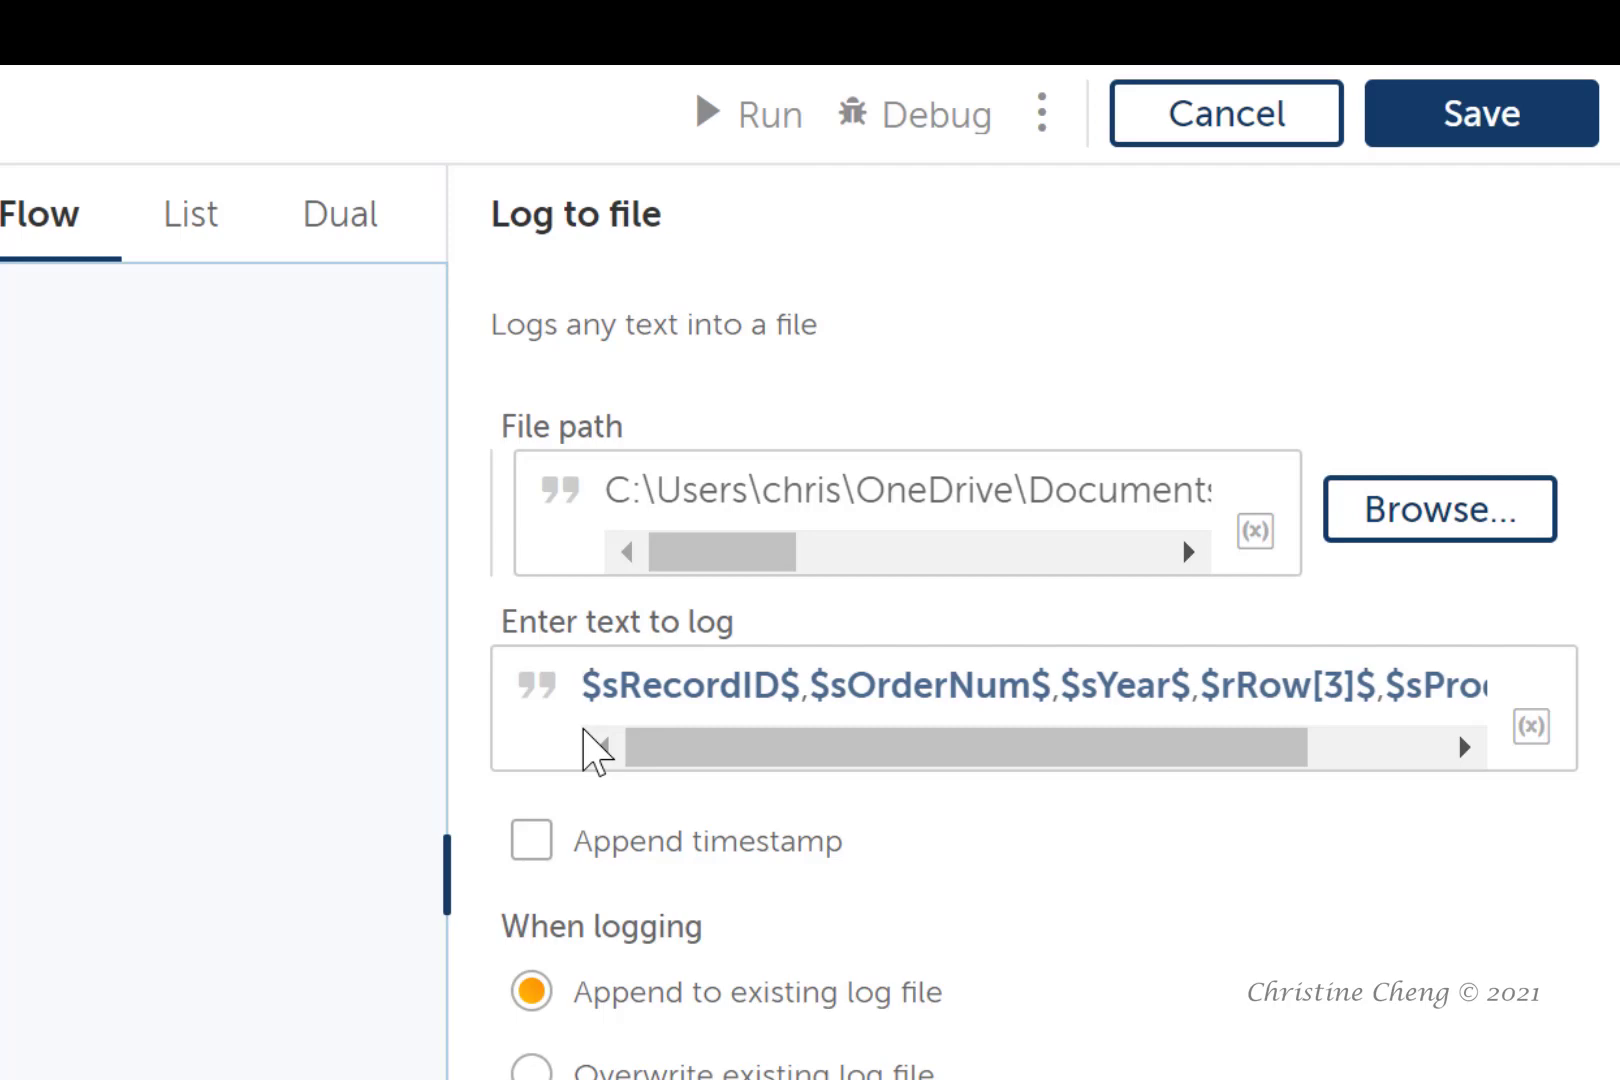
Append a comma after sProductPrice in the text to log and insert the record variable rRow by index 7
{"action": "key", "text": "End"}
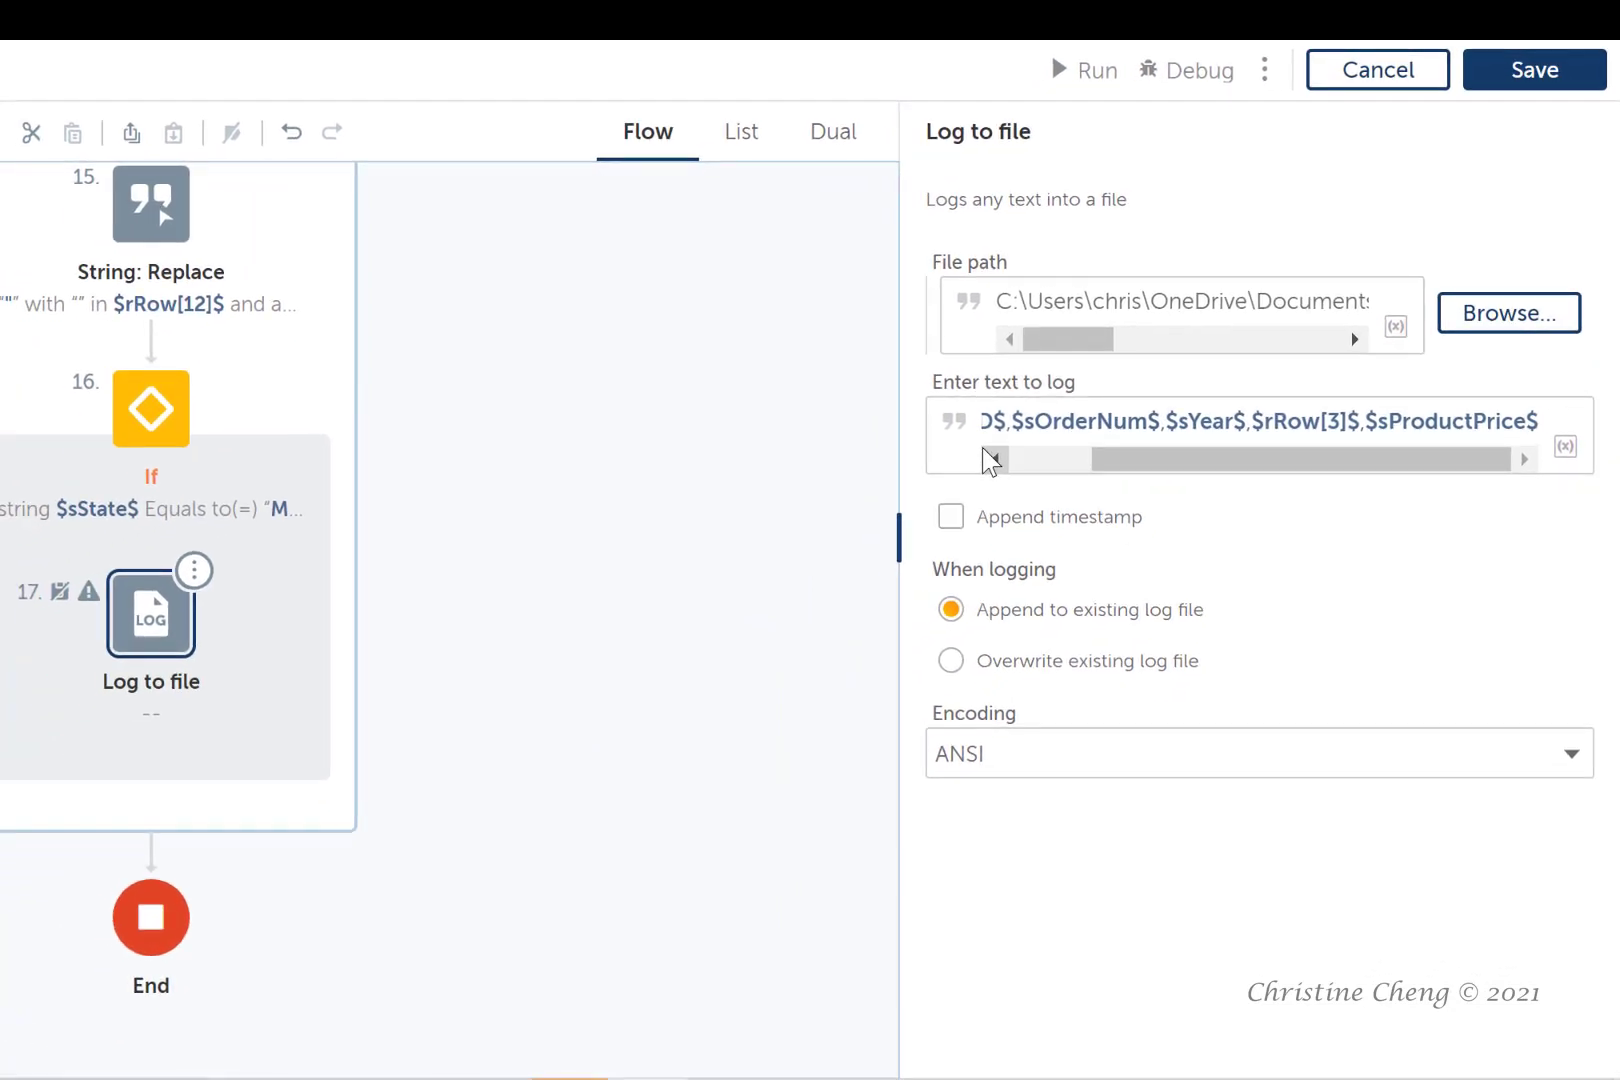
{"action": "type", "text": ","}
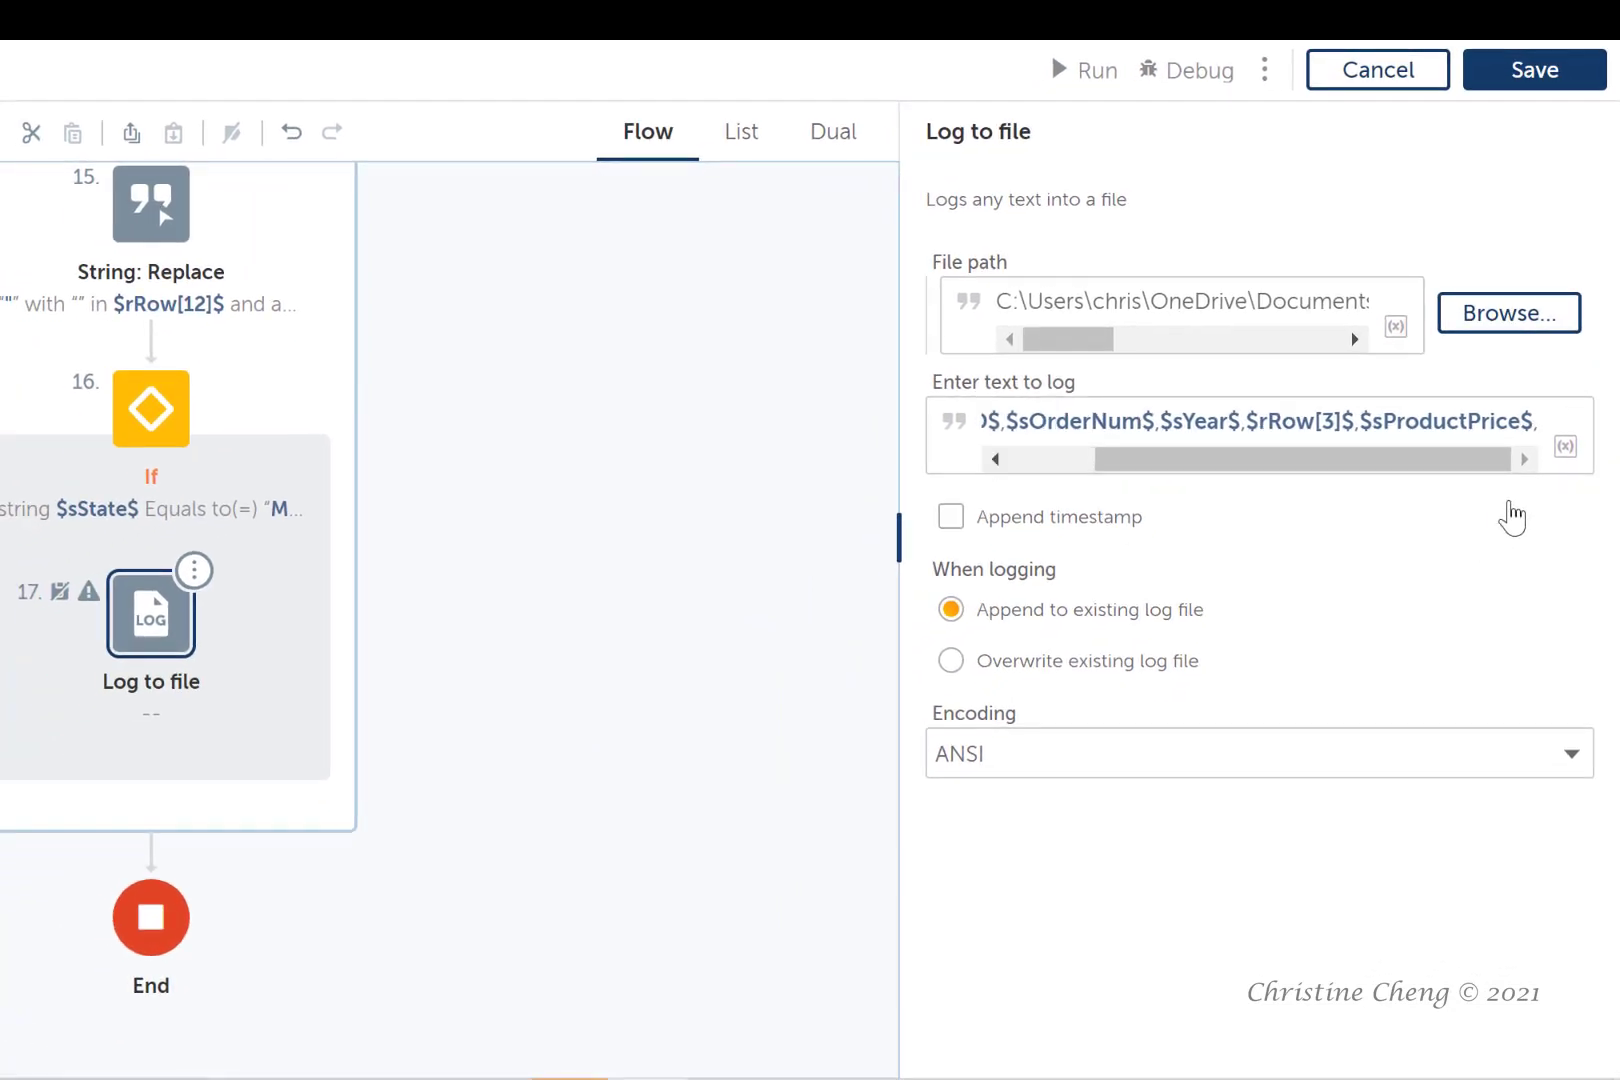
{"action": "left_click", "coordinate": [1565, 447]}
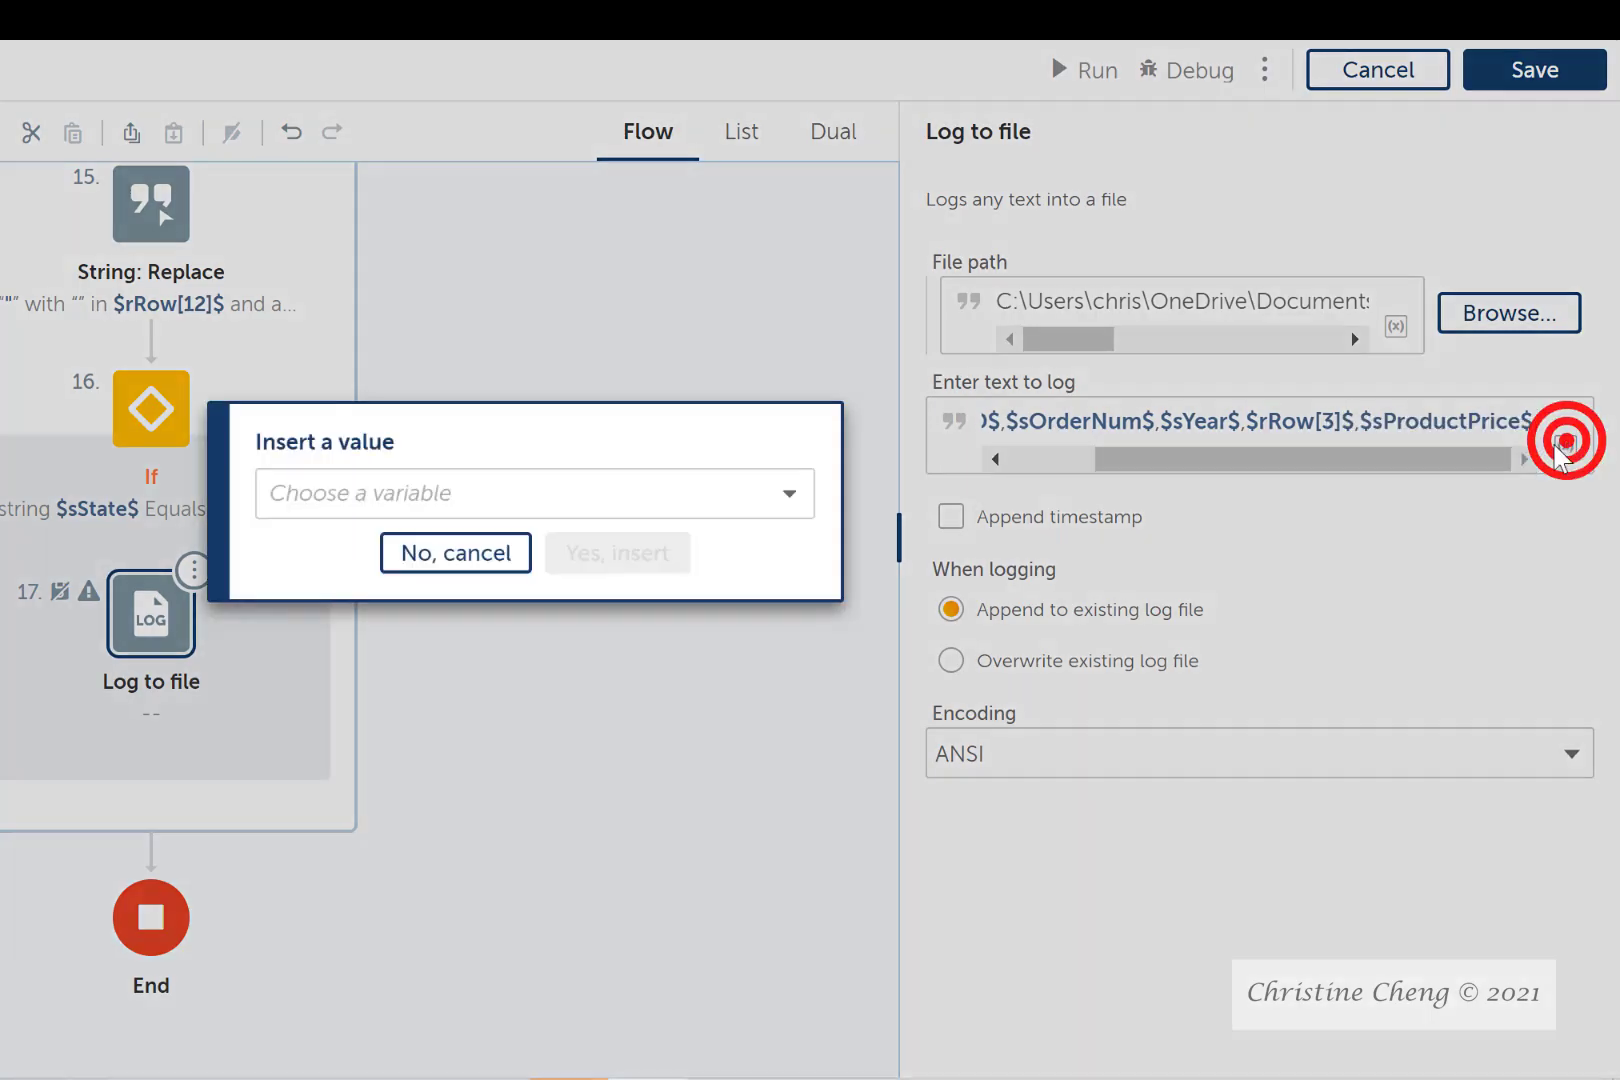
{"action": "left_click", "coordinate": [789, 497]}
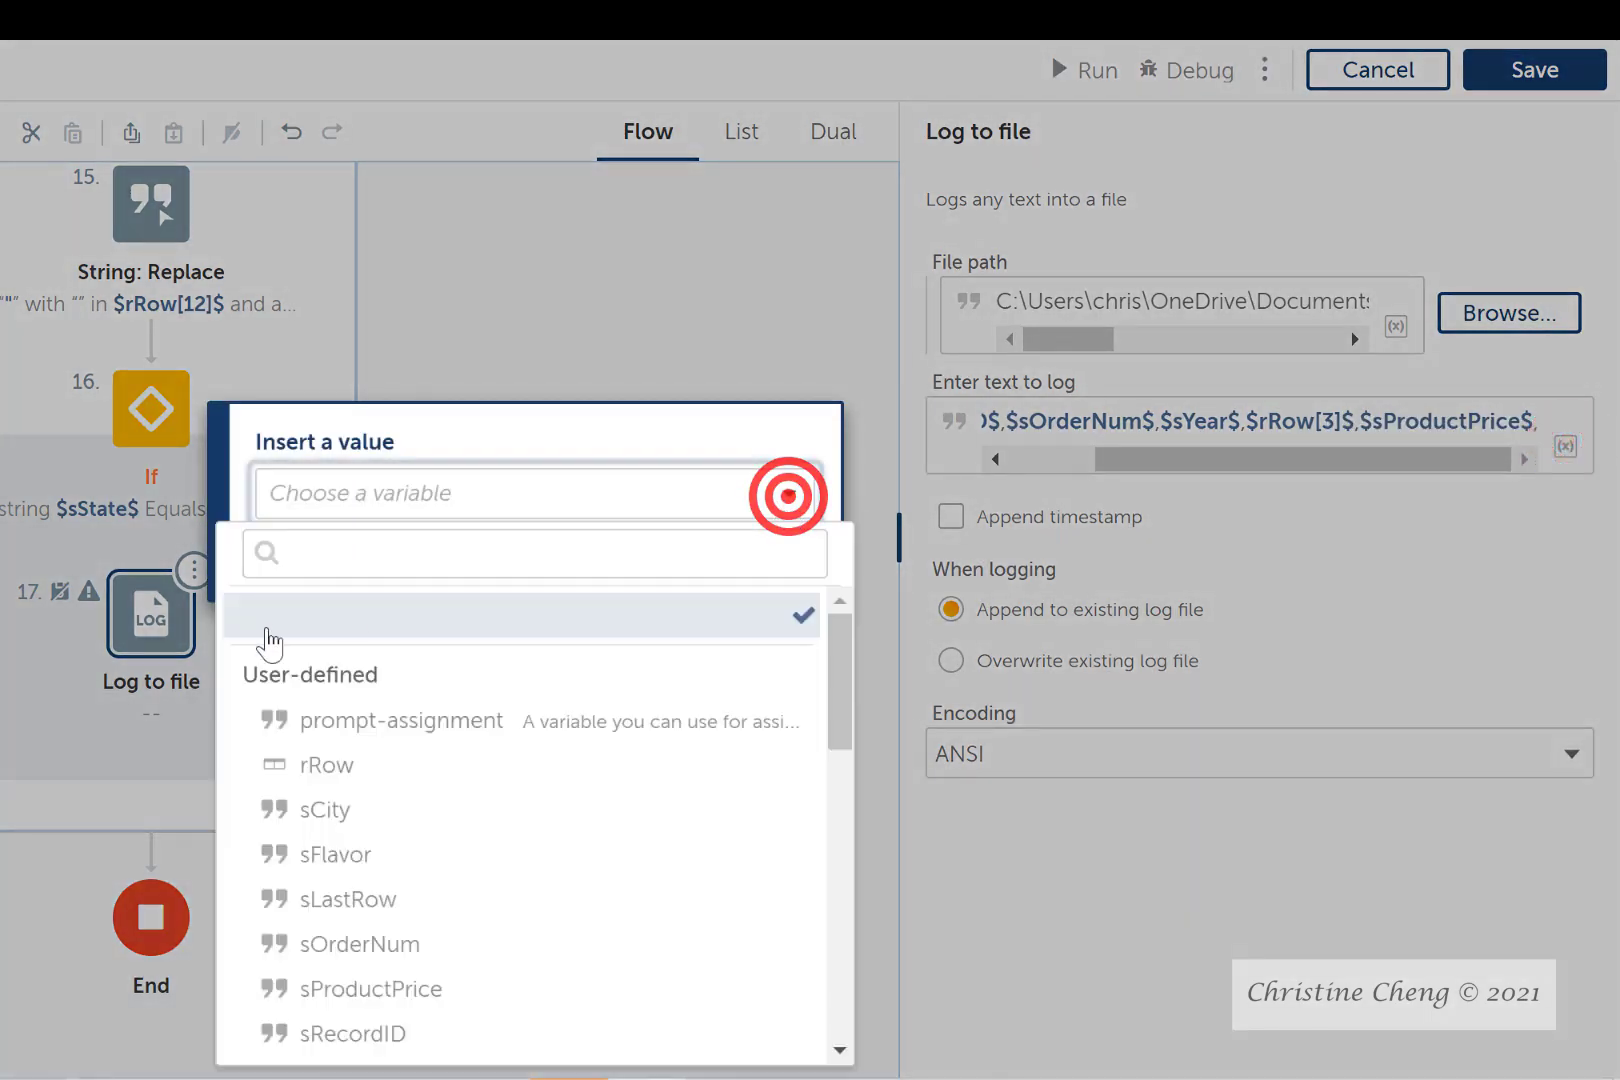
{"action": "left_click", "coordinate": [329, 768]}
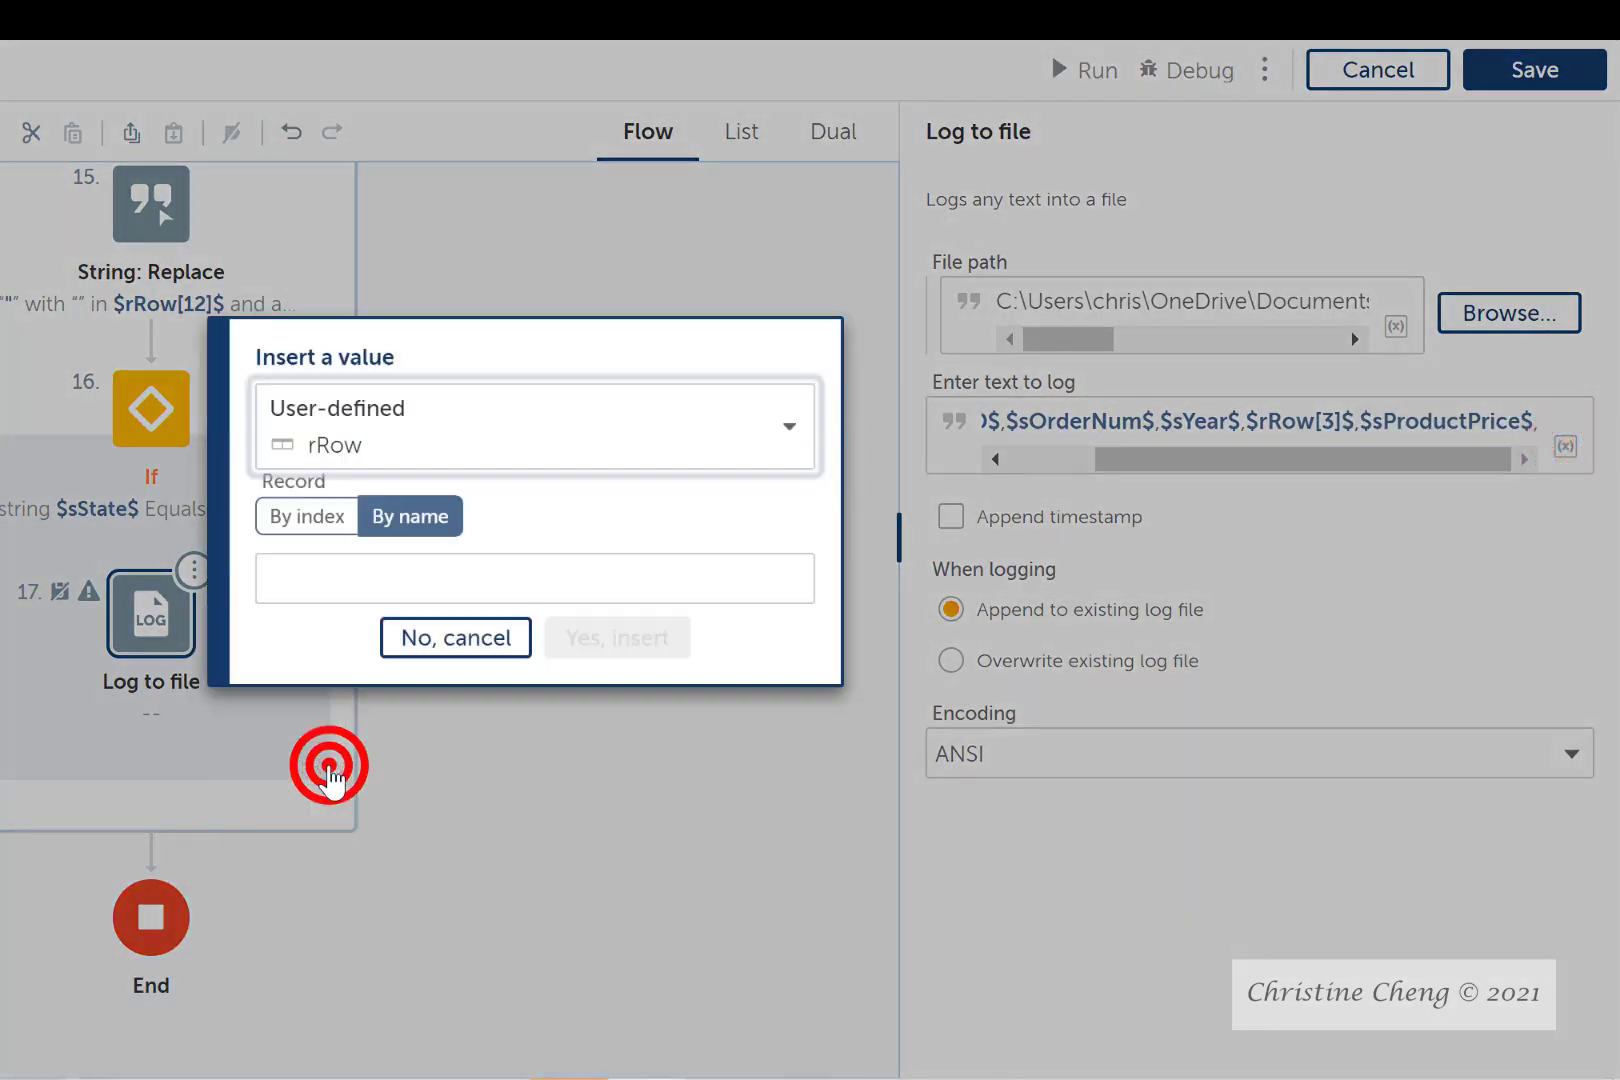
{"action": "left_click", "coordinate": [333, 517]}
{"action": "double_click", "coordinate": [302, 575]}
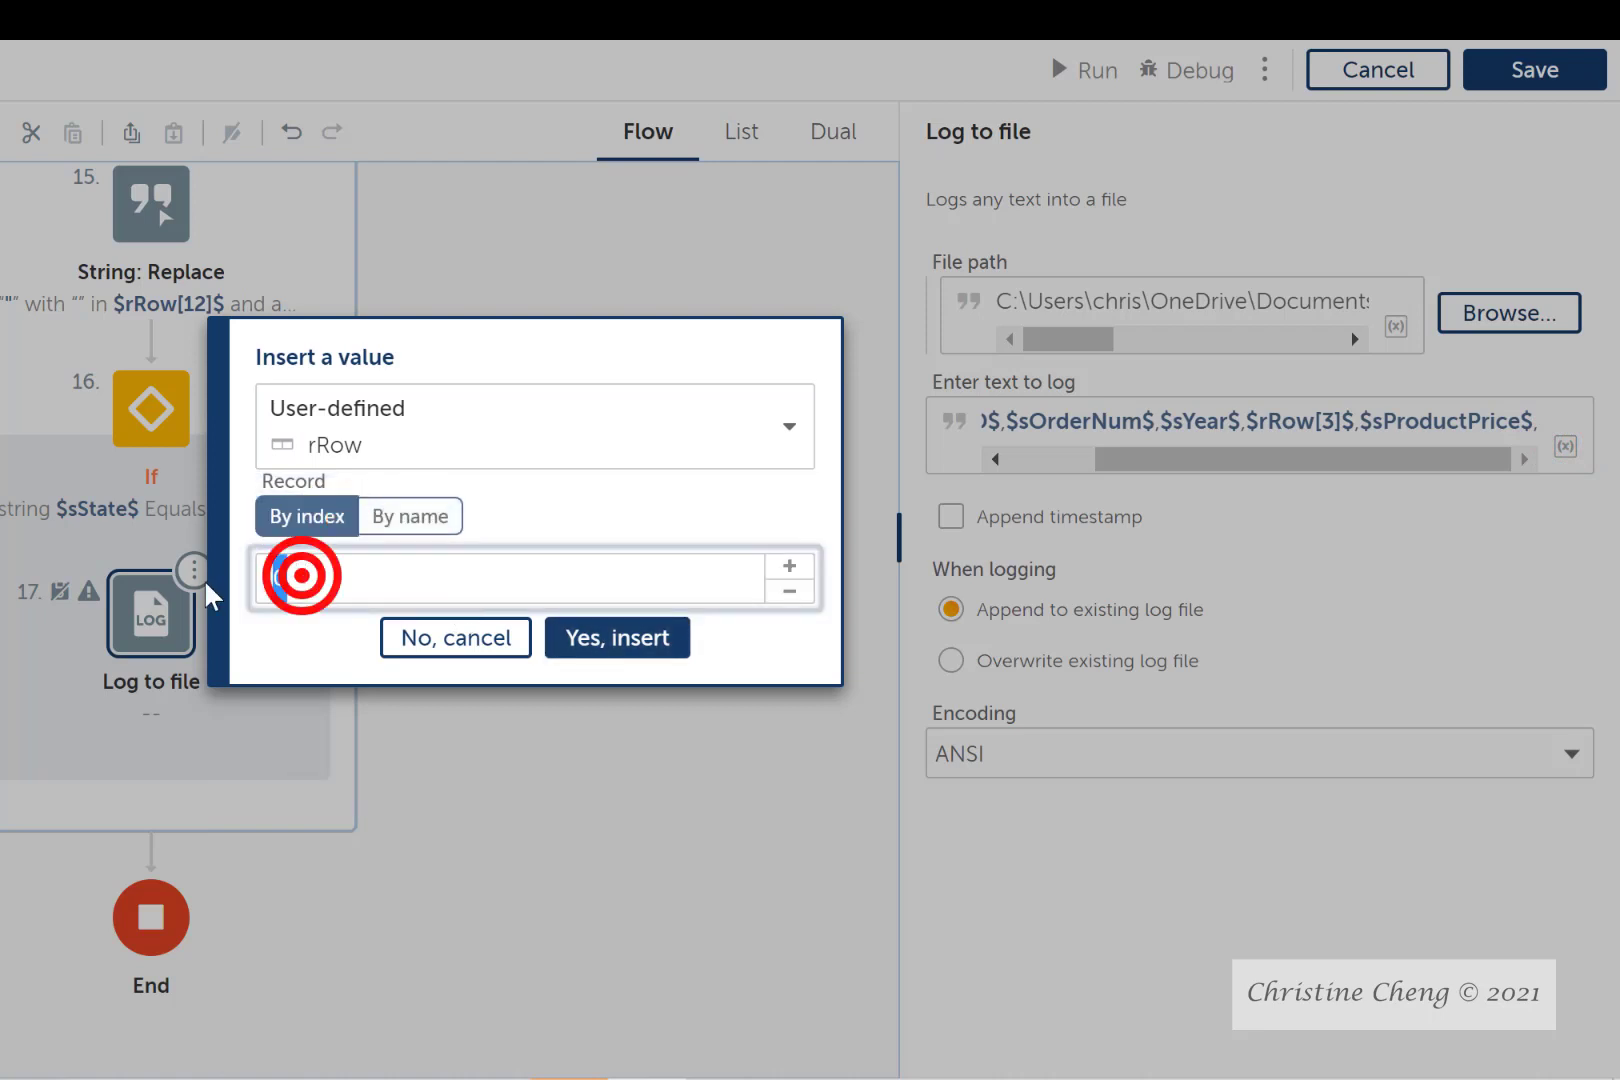
{"action": "type", "text": "7"}
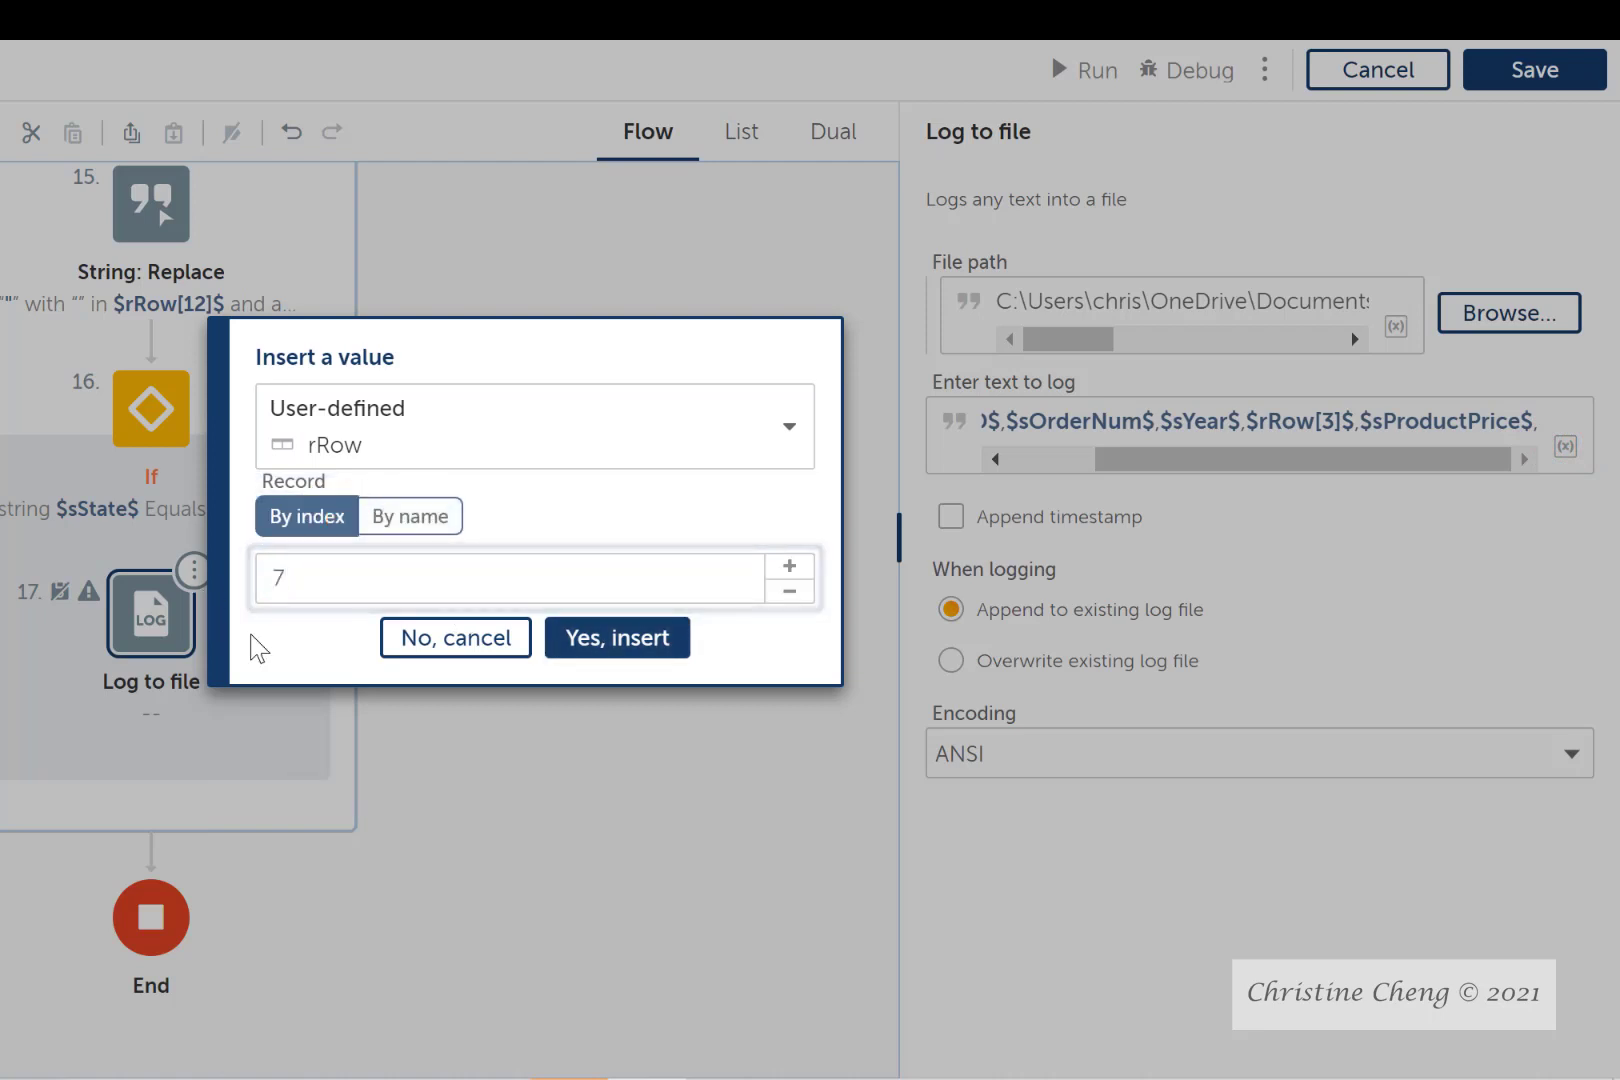
{"action": "left_click", "coordinate": [634, 628]}
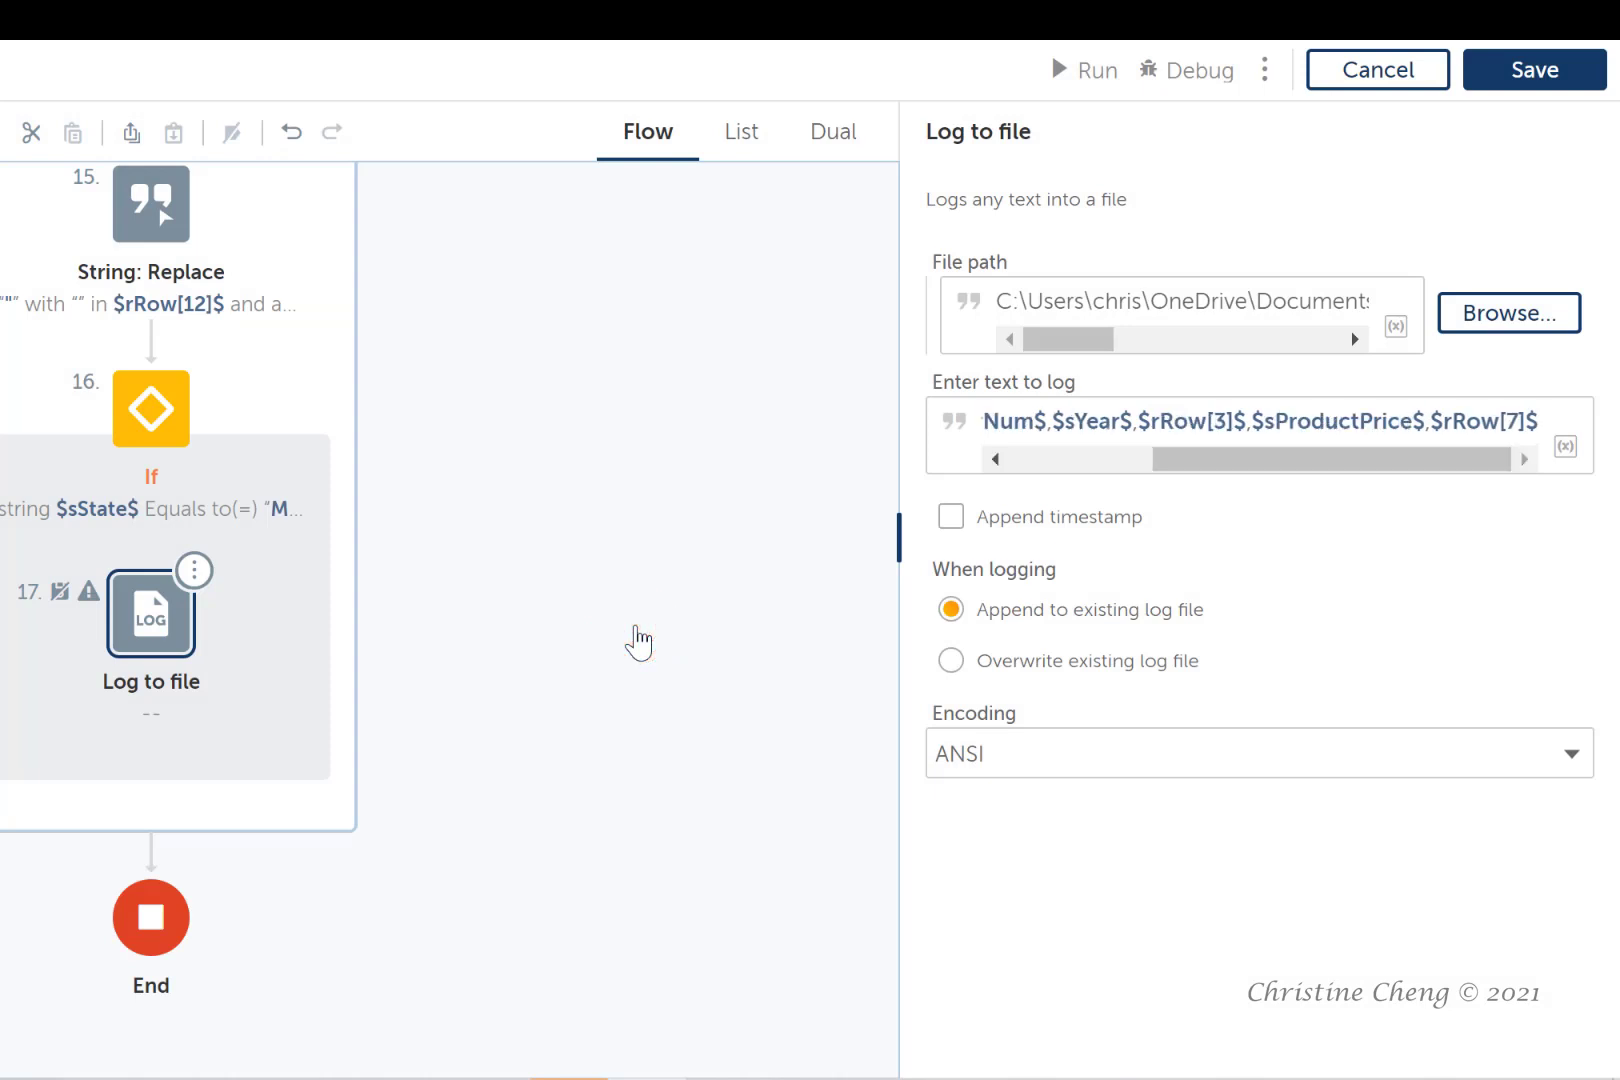
Add a comma after rRow[7] in the text to log and insert the record variable rRow by index 8
{"action": "type", "text": ","}
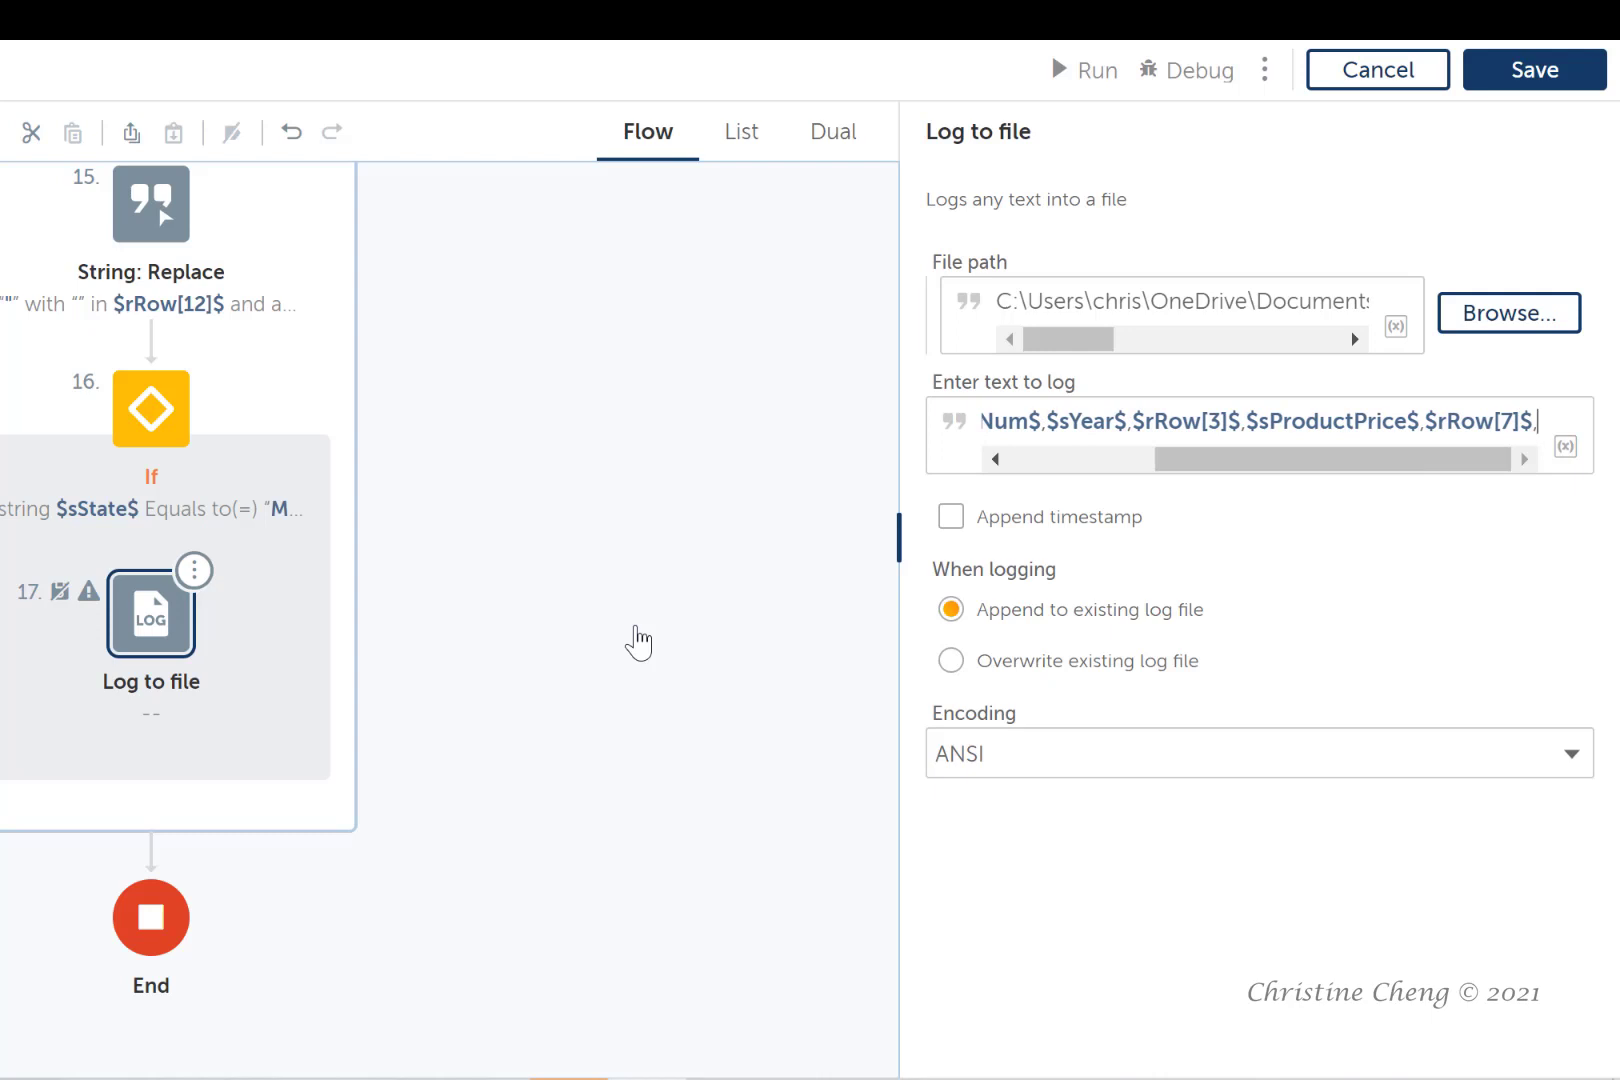
{"action": "left_click", "coordinate": [1566, 447]}
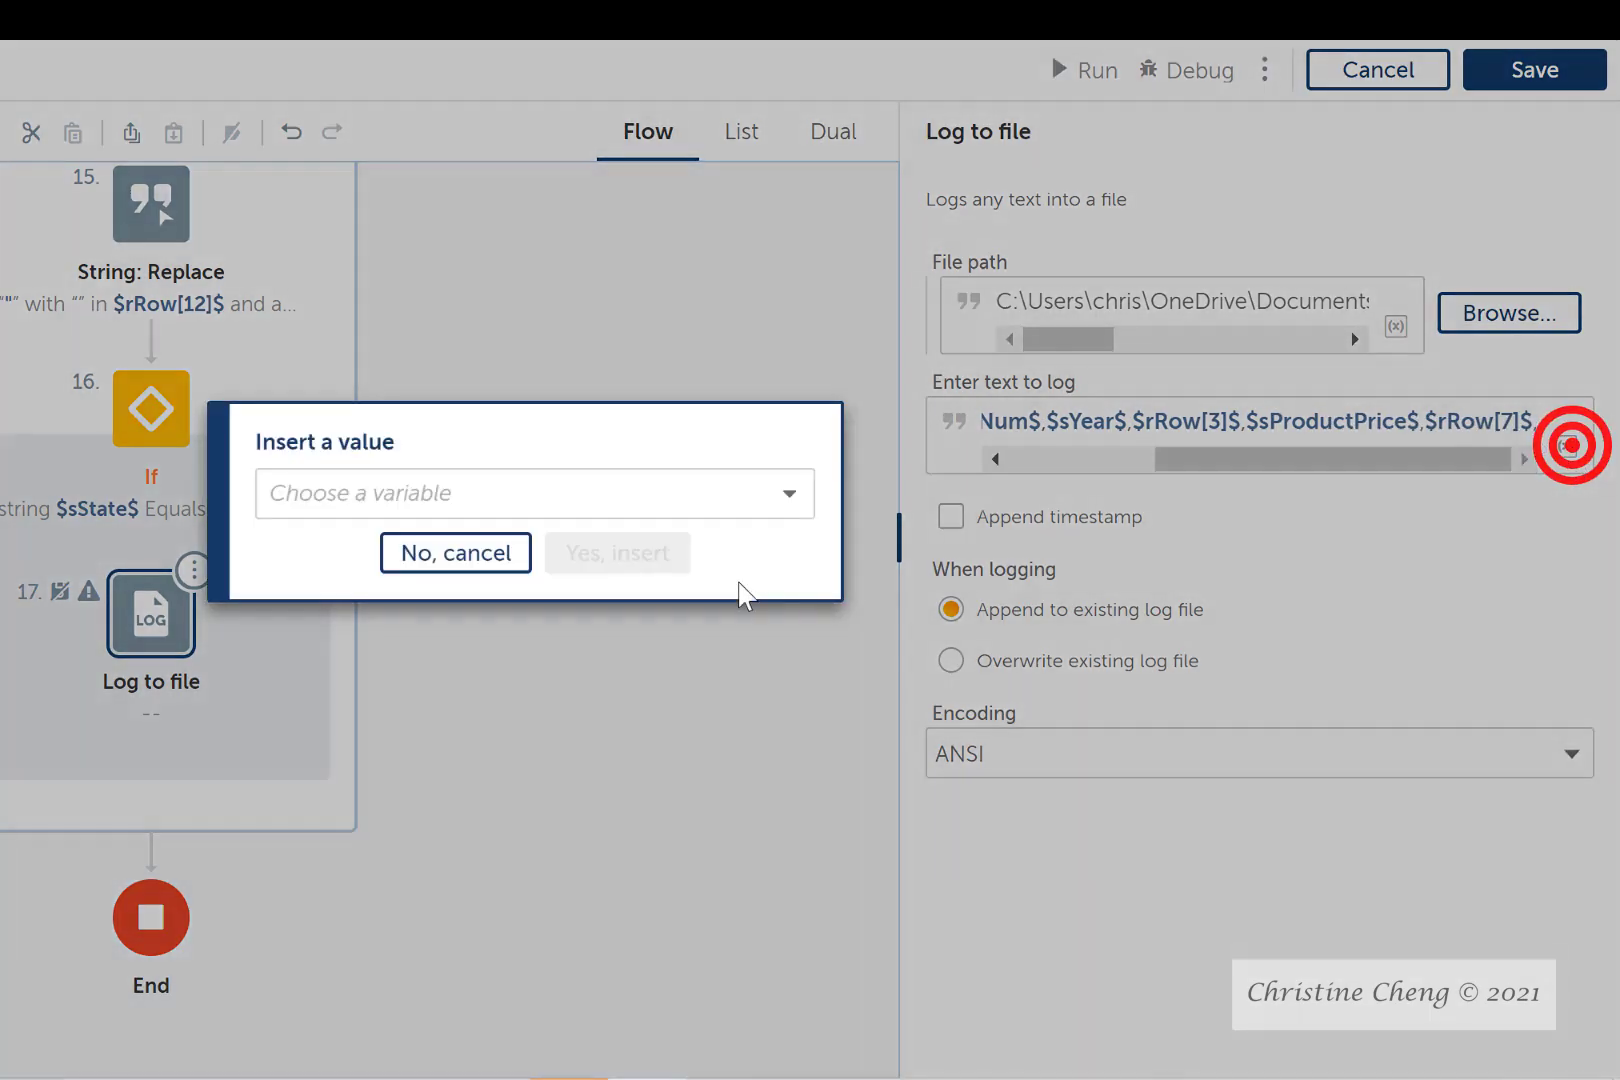
{"action": "left_click", "coordinate": [795, 497]}
{"action": "left_click", "coordinate": [461, 764]}
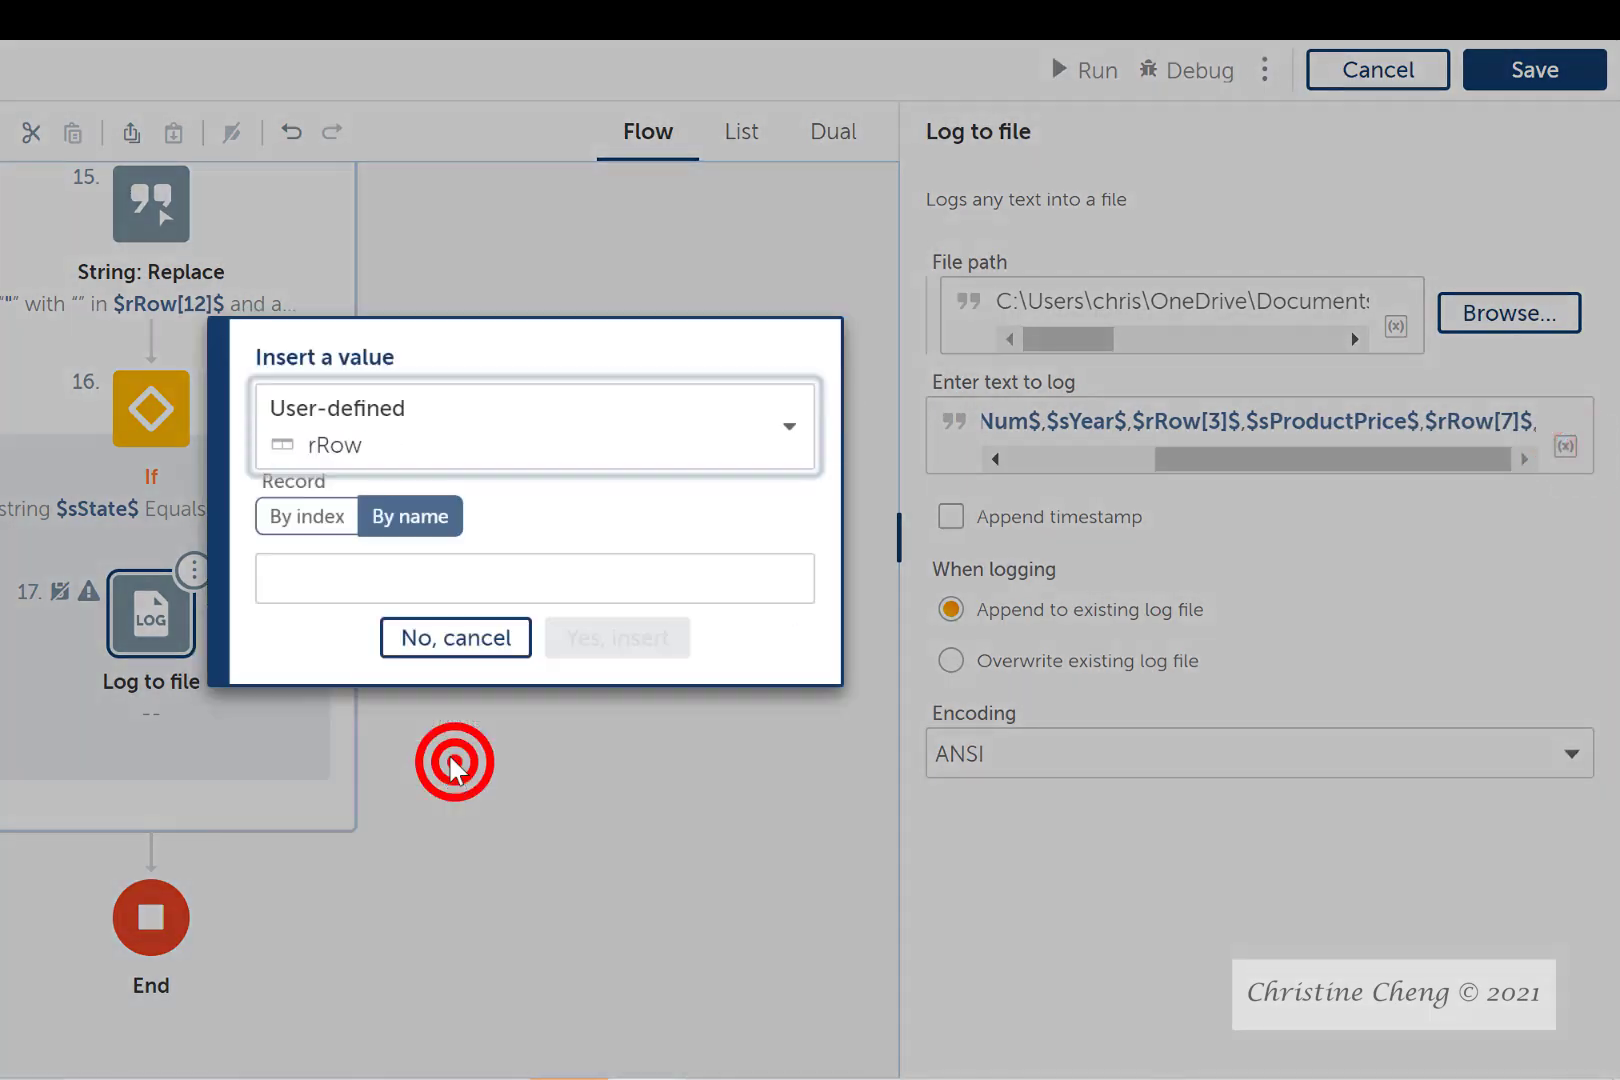
{"action": "left_click", "coordinate": [309, 515]}
{"action": "left_click", "coordinate": [335, 573]}
{"action": "double_click", "coordinate": [285, 578]}
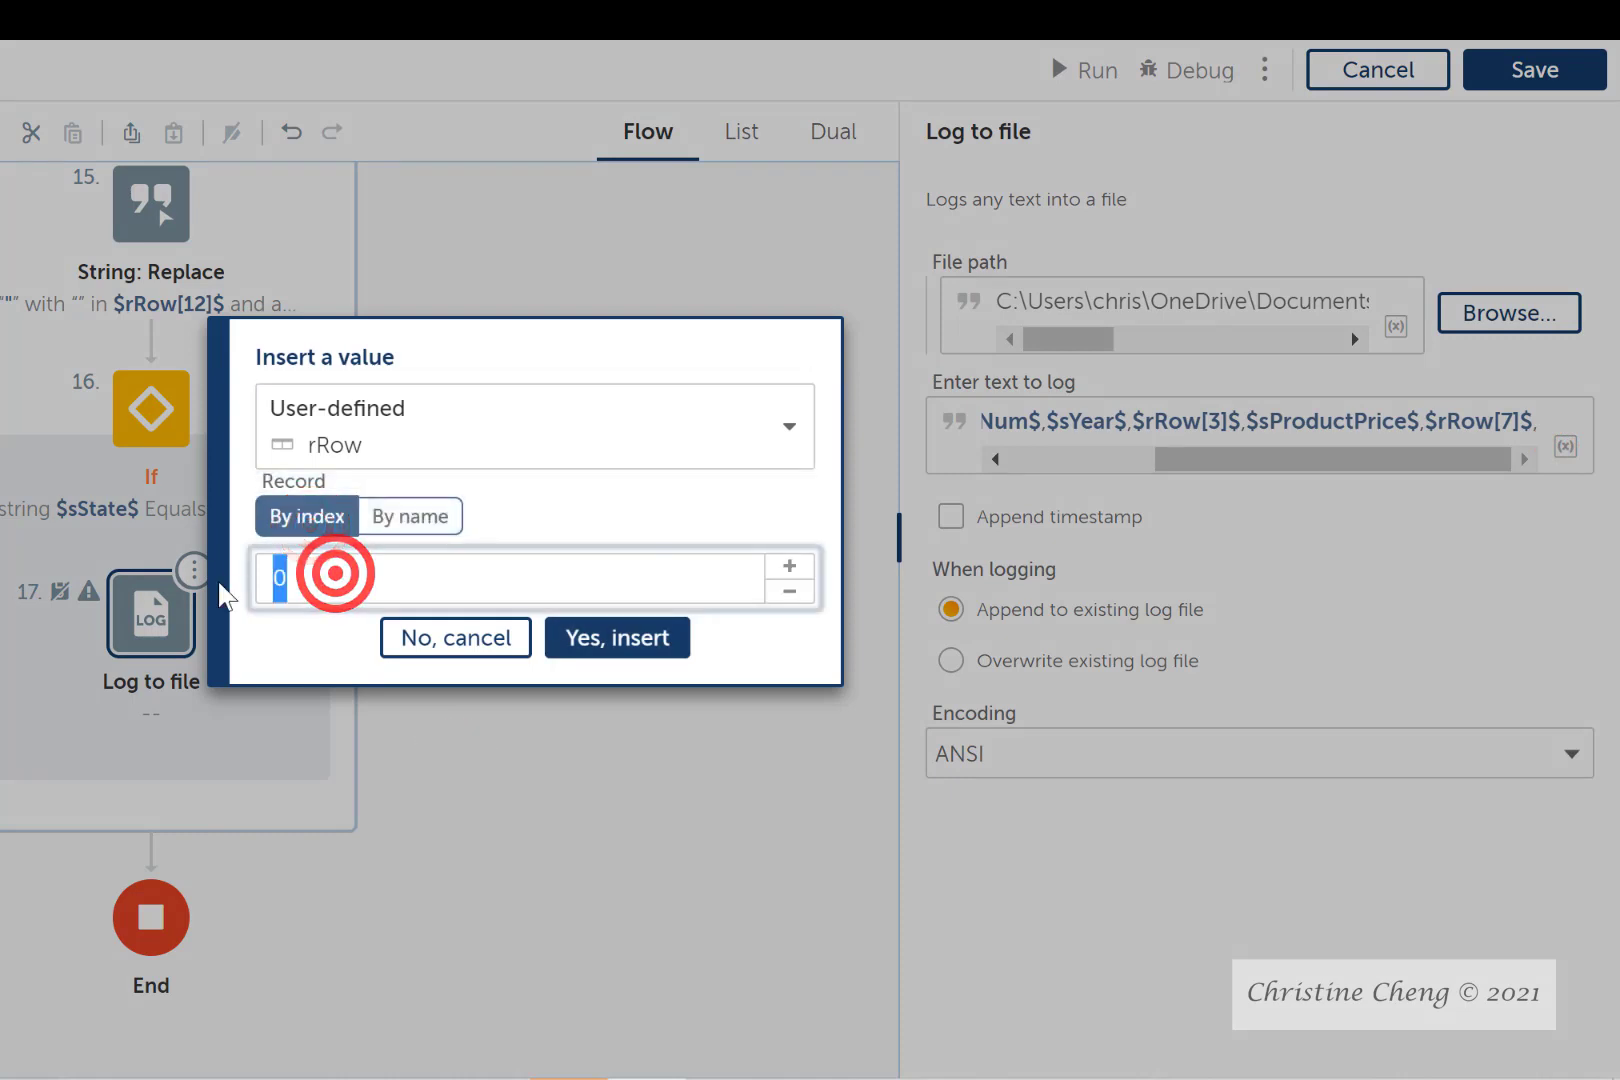
{"action": "type", "text": "8"}
{"action": "left_click", "coordinate": [613, 645]}
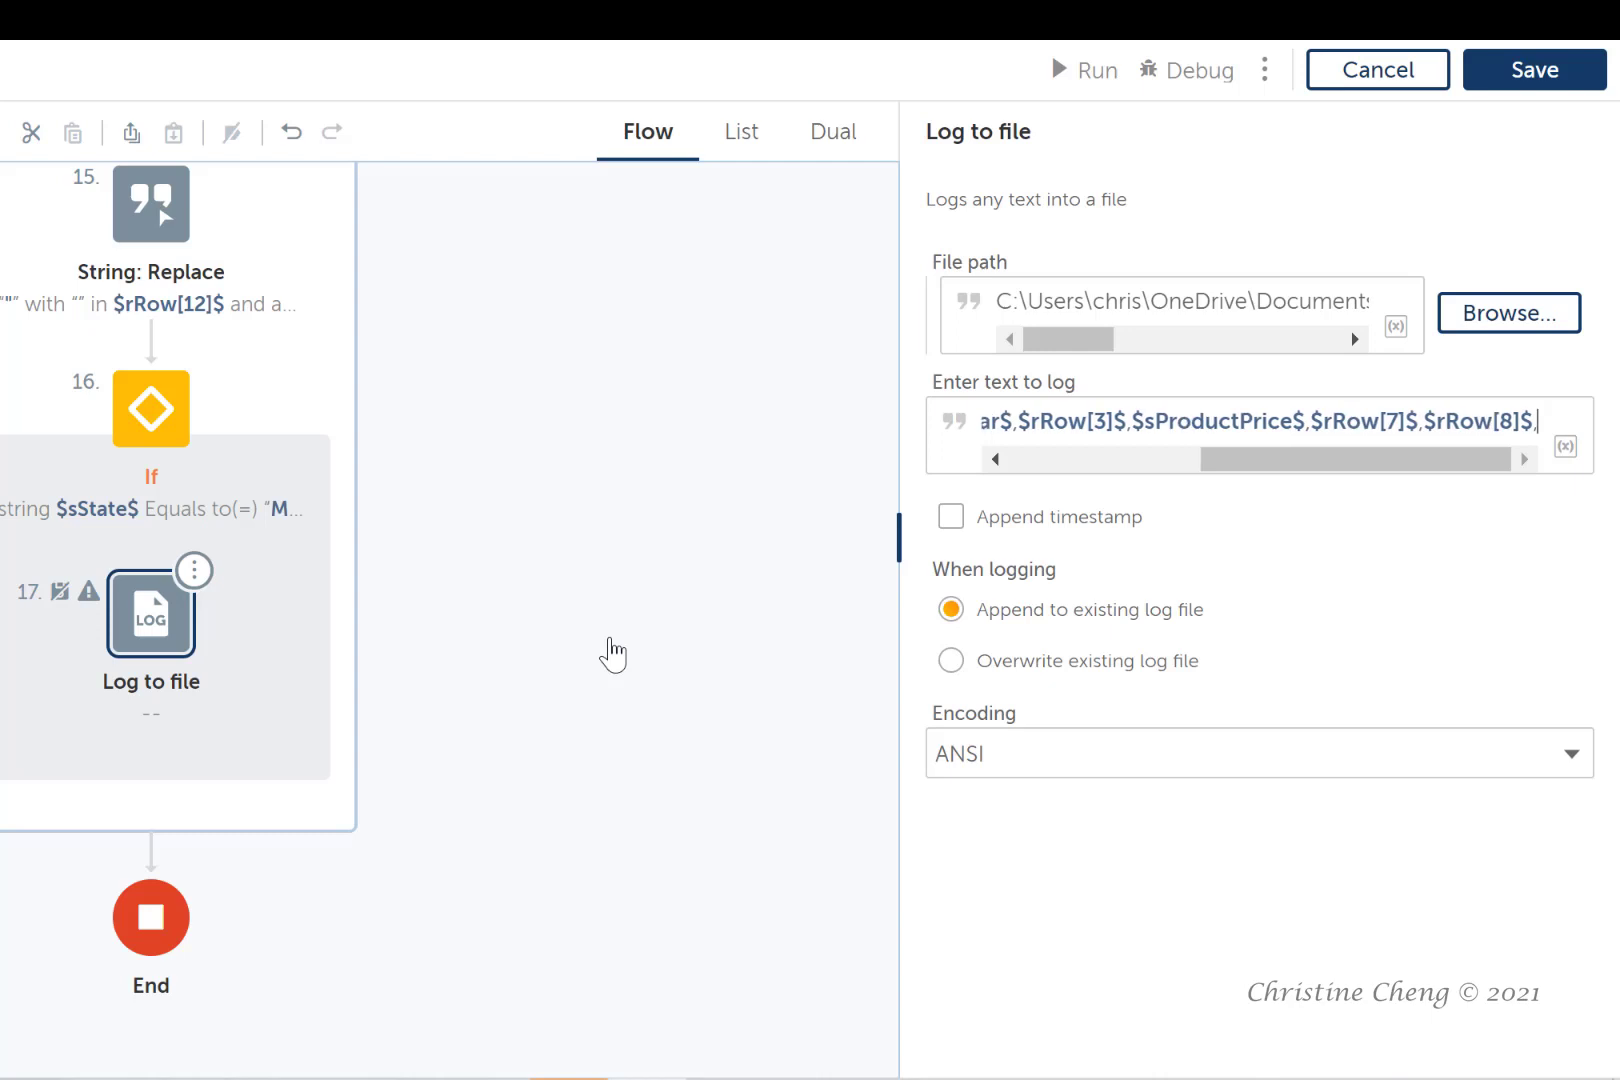
Insert the record variable rRow by index 9 into the text to log, separated from rRow[8] by a comma
{"action": "left_click", "coordinate": [1565, 452]}
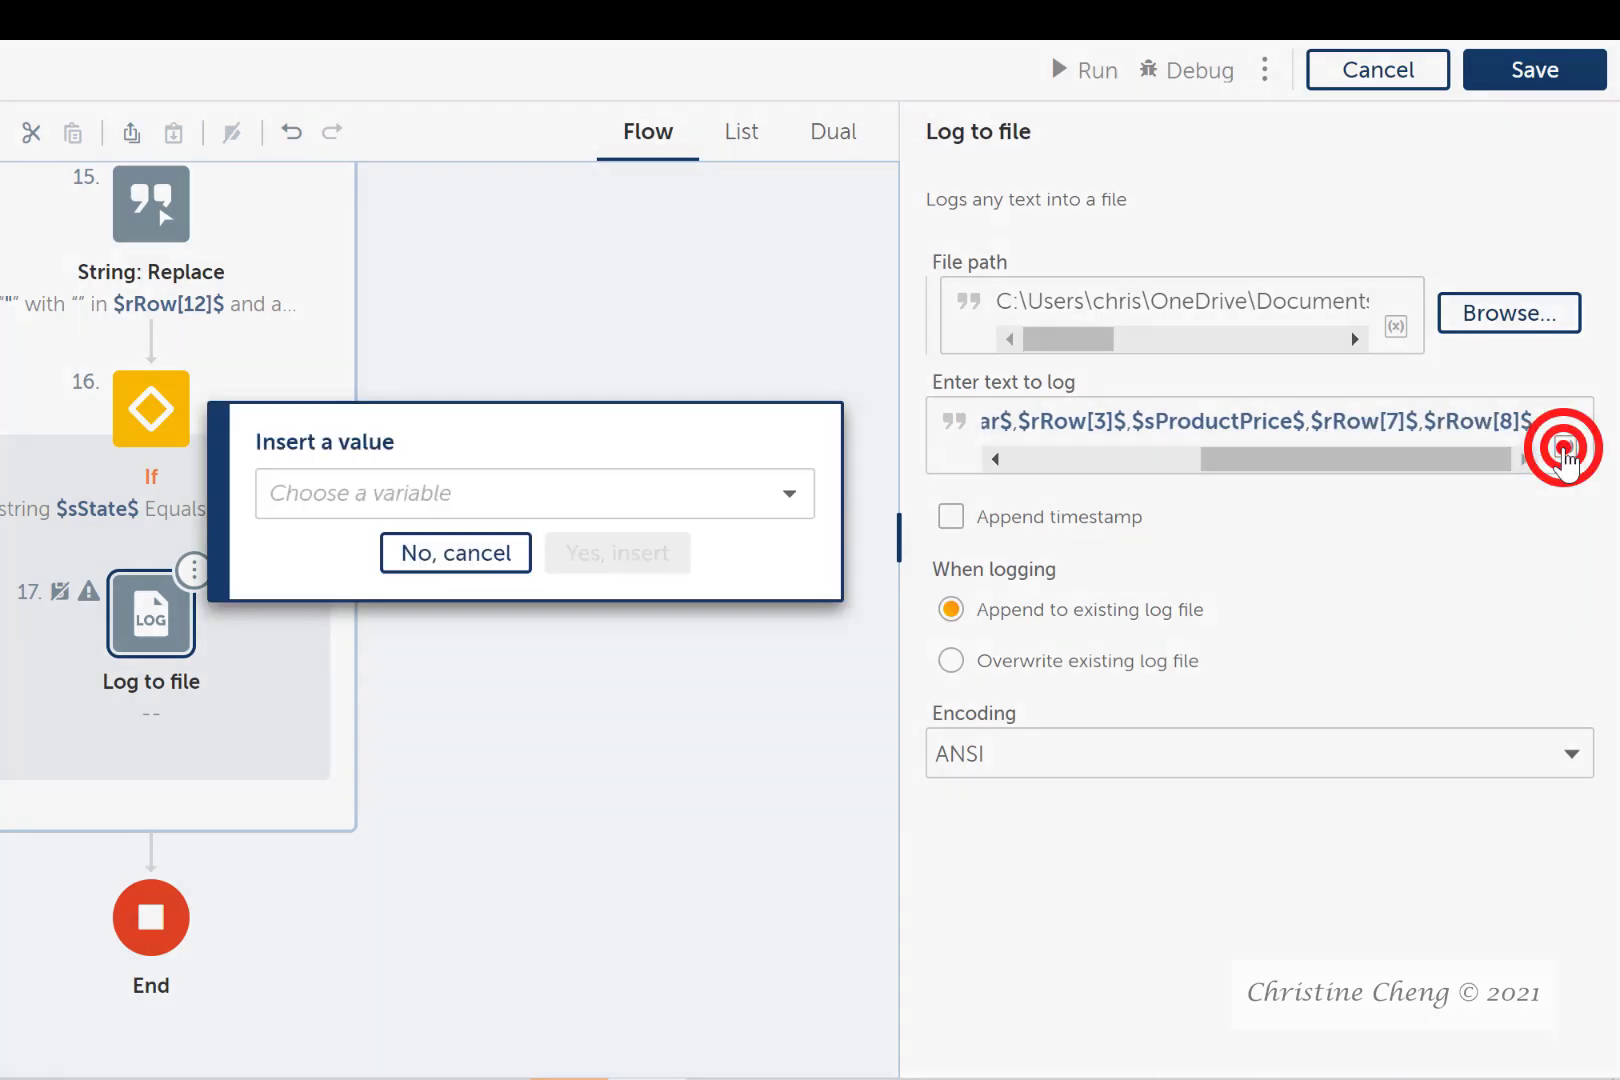
{"action": "left_click", "coordinate": [791, 497]}
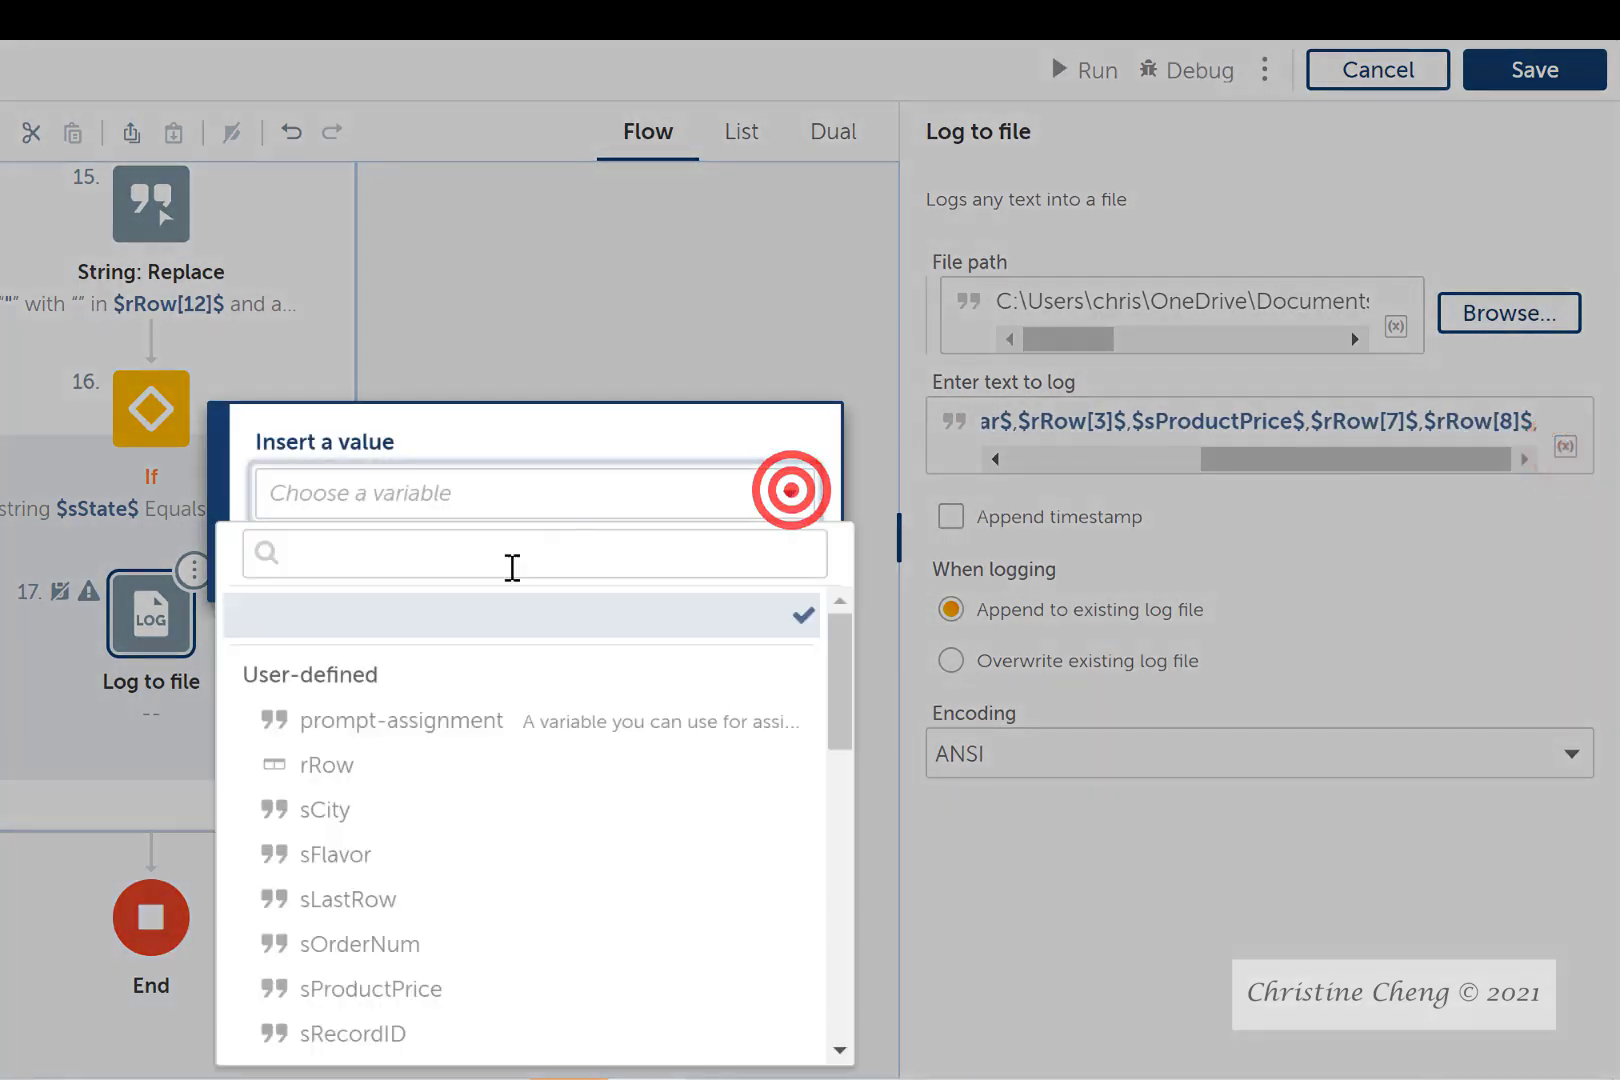
{"action": "left_click", "coordinate": [390, 762]}
{"action": "left_click", "coordinate": [310, 520]}
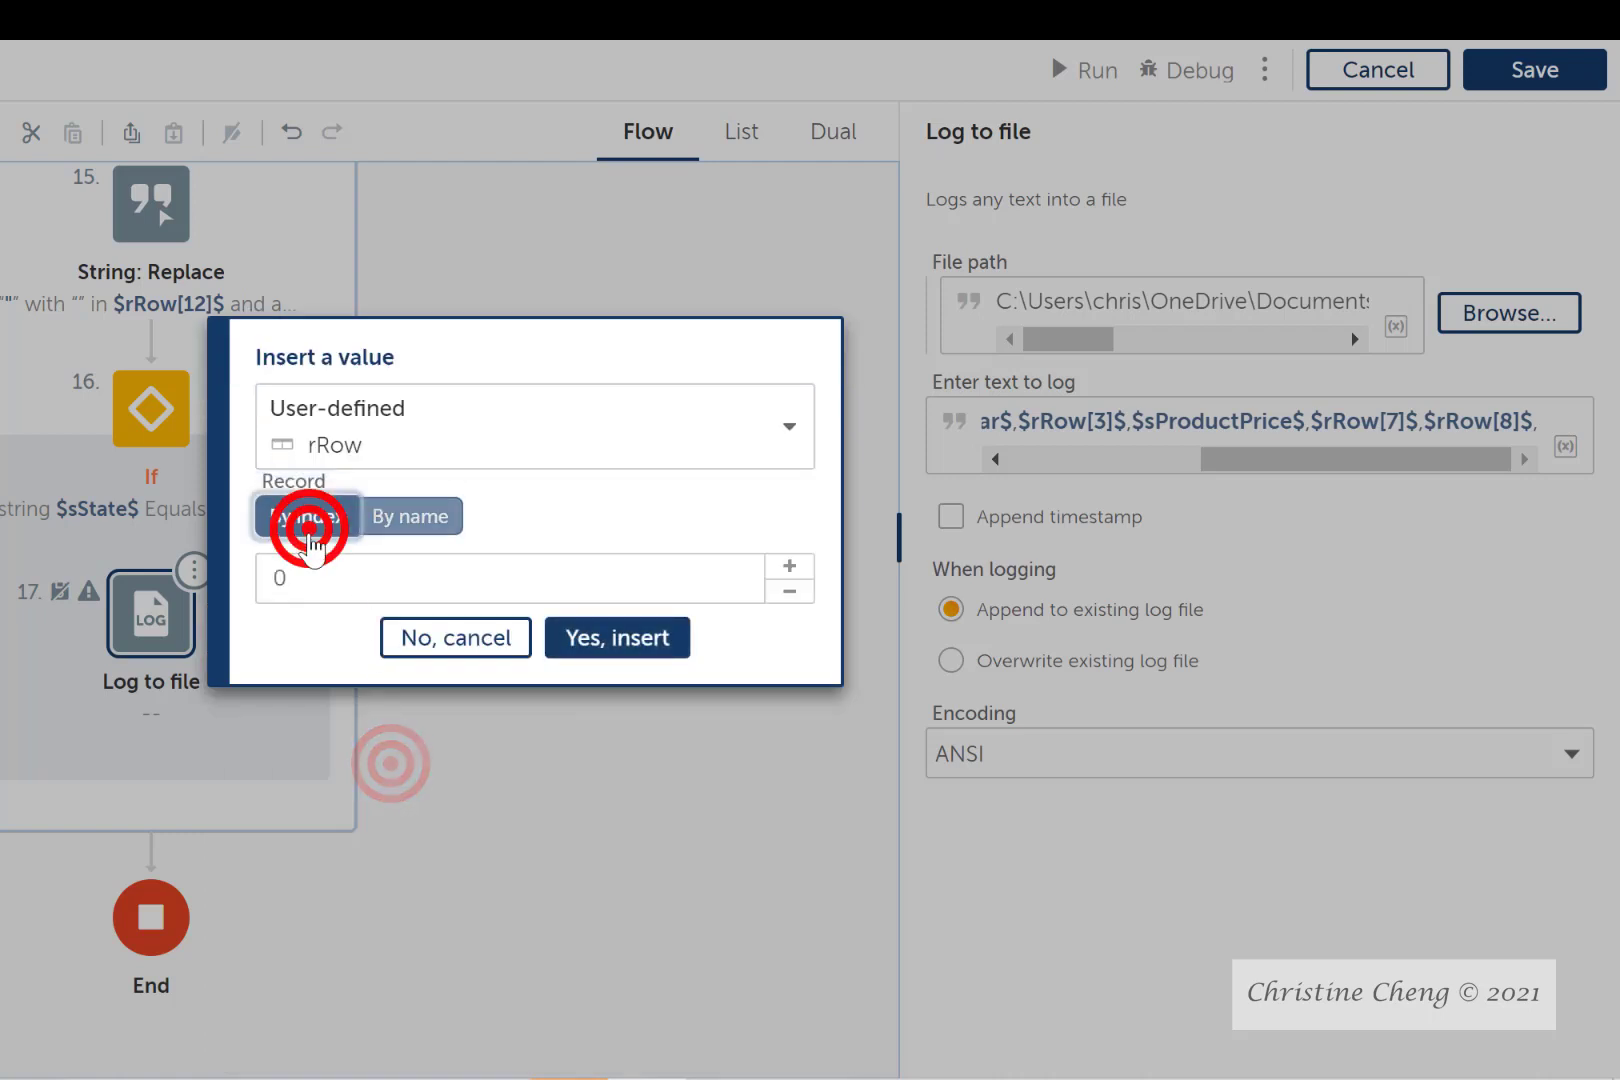
{"action": "left_click", "coordinate": [343, 568]}
{"action": "type", "text": "9"}
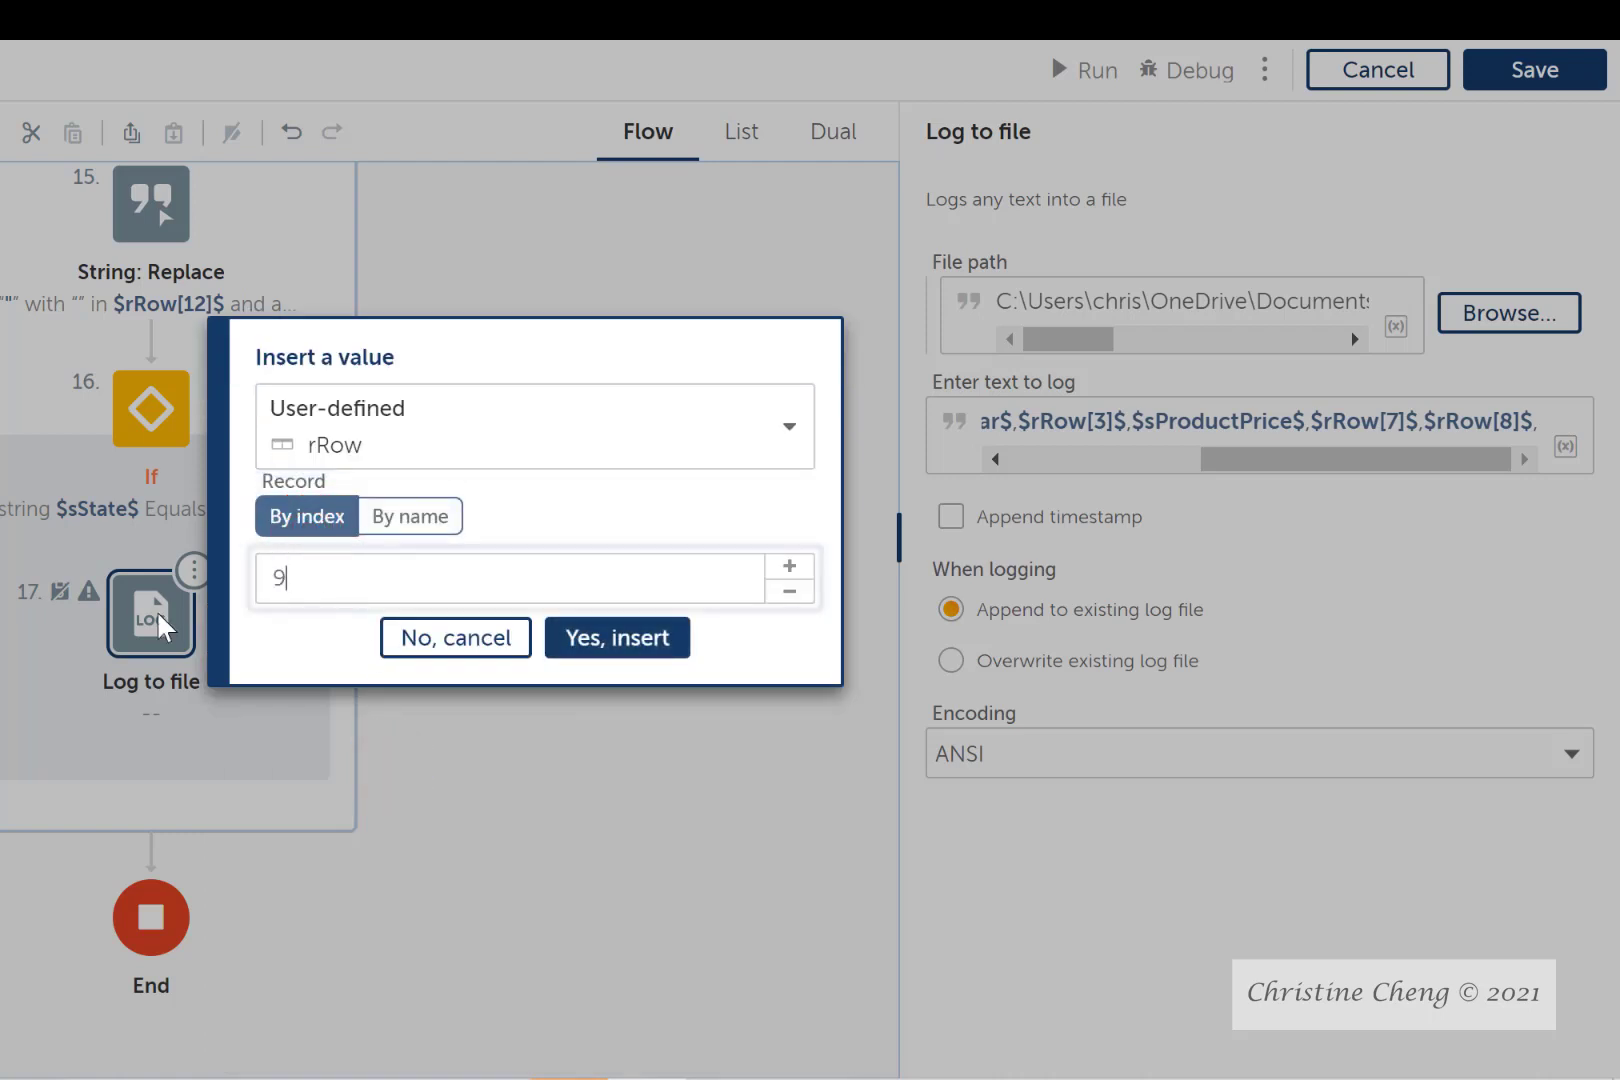
{"action": "left_click", "coordinate": [596, 632]}
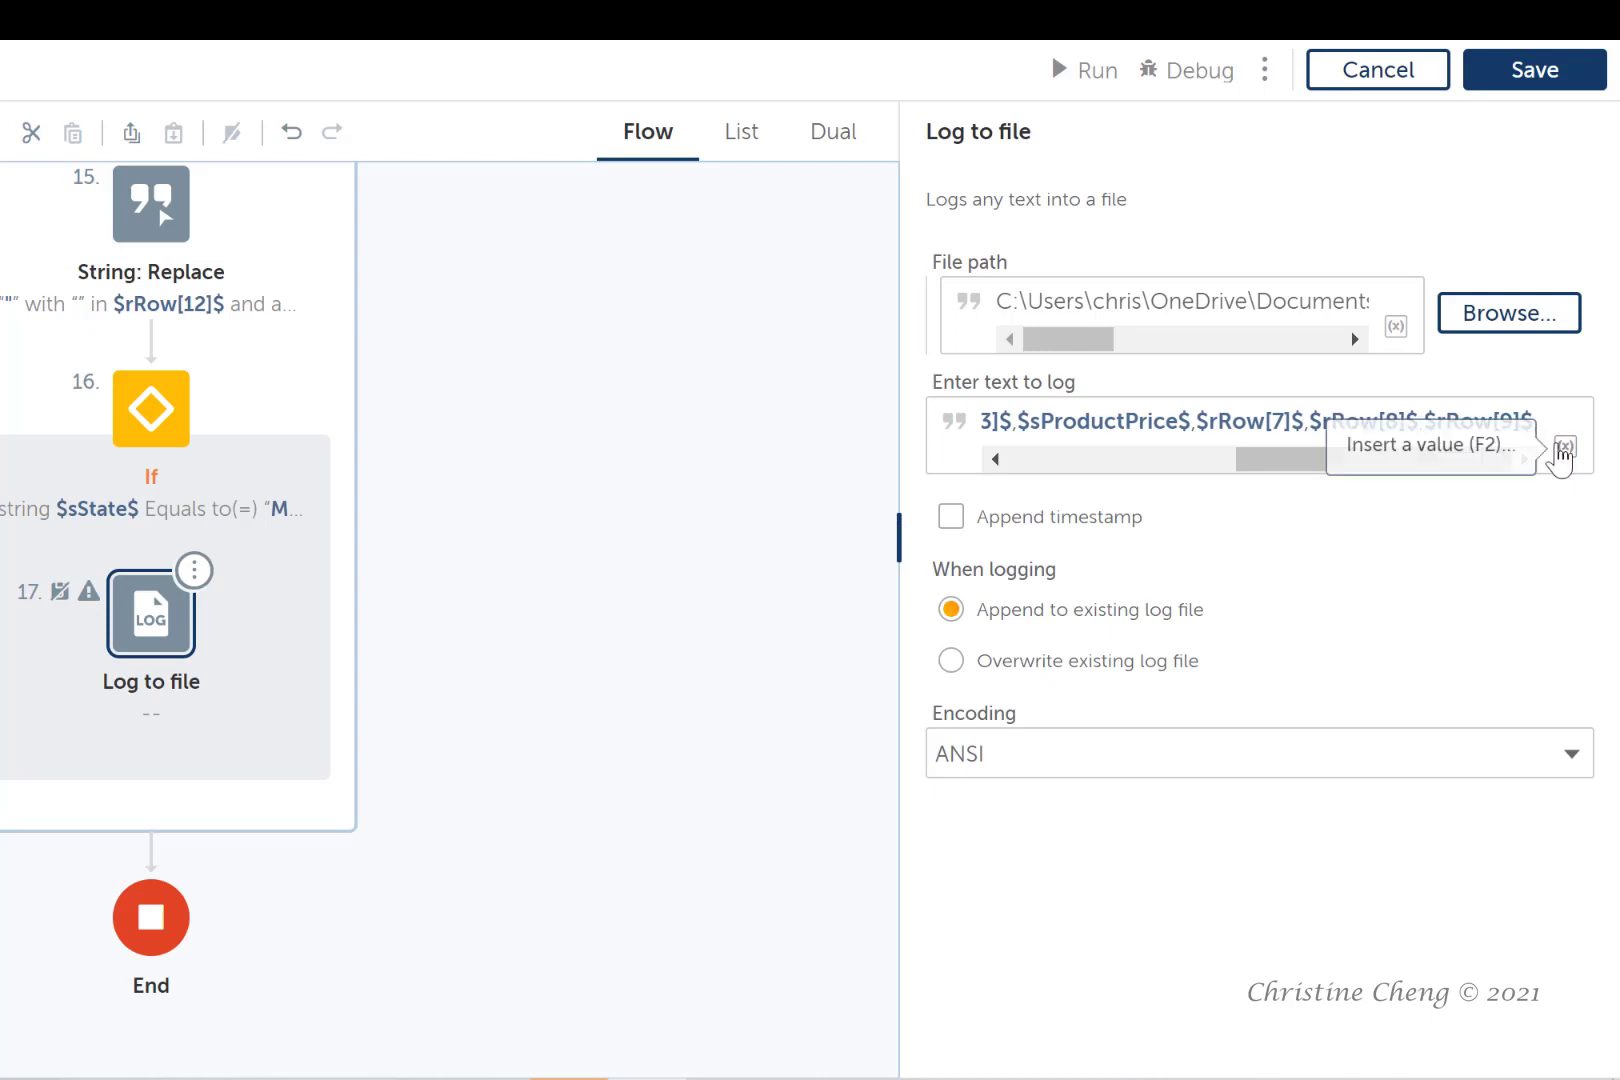
Insert the variable sState into the text to log, separated from rRow[9] by a comma
{"action": "left_click", "coordinate": [1563, 447]}
{"action": "left_click", "coordinate": [790, 493]}
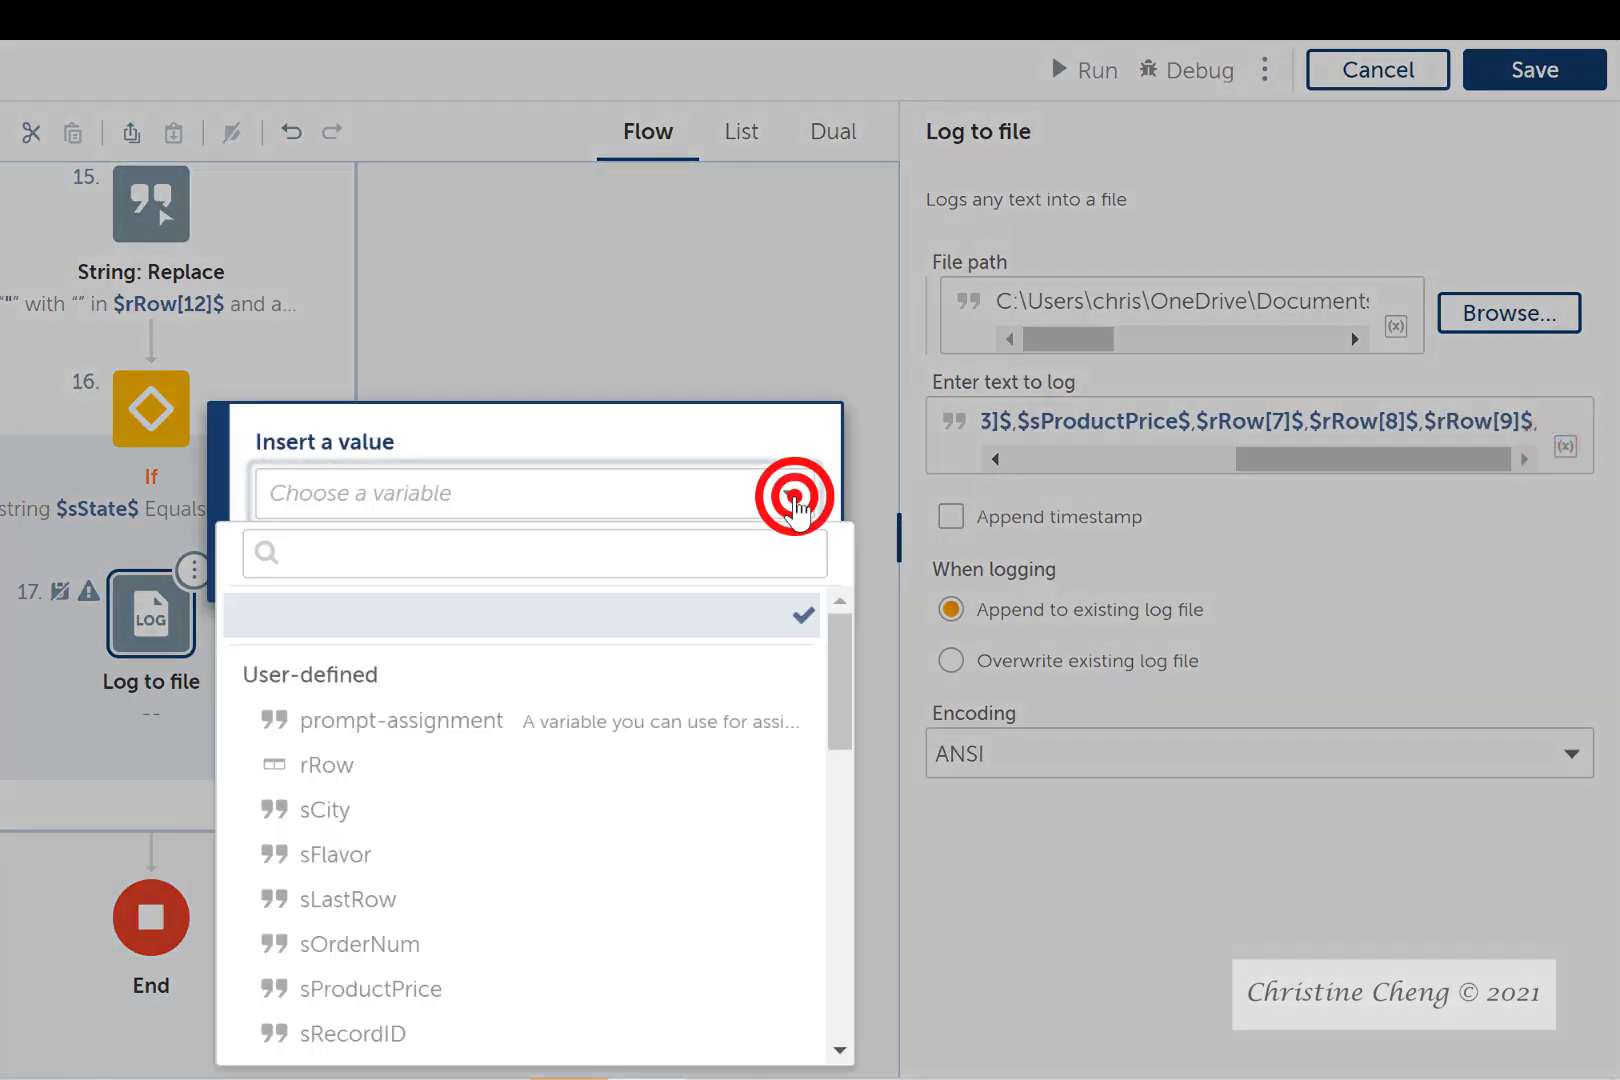
{"action": "left_click_drag", "start_coordinate": [834, 713], "coordinate": [819, 772]}
{"action": "left_click", "coordinate": [411, 955]}
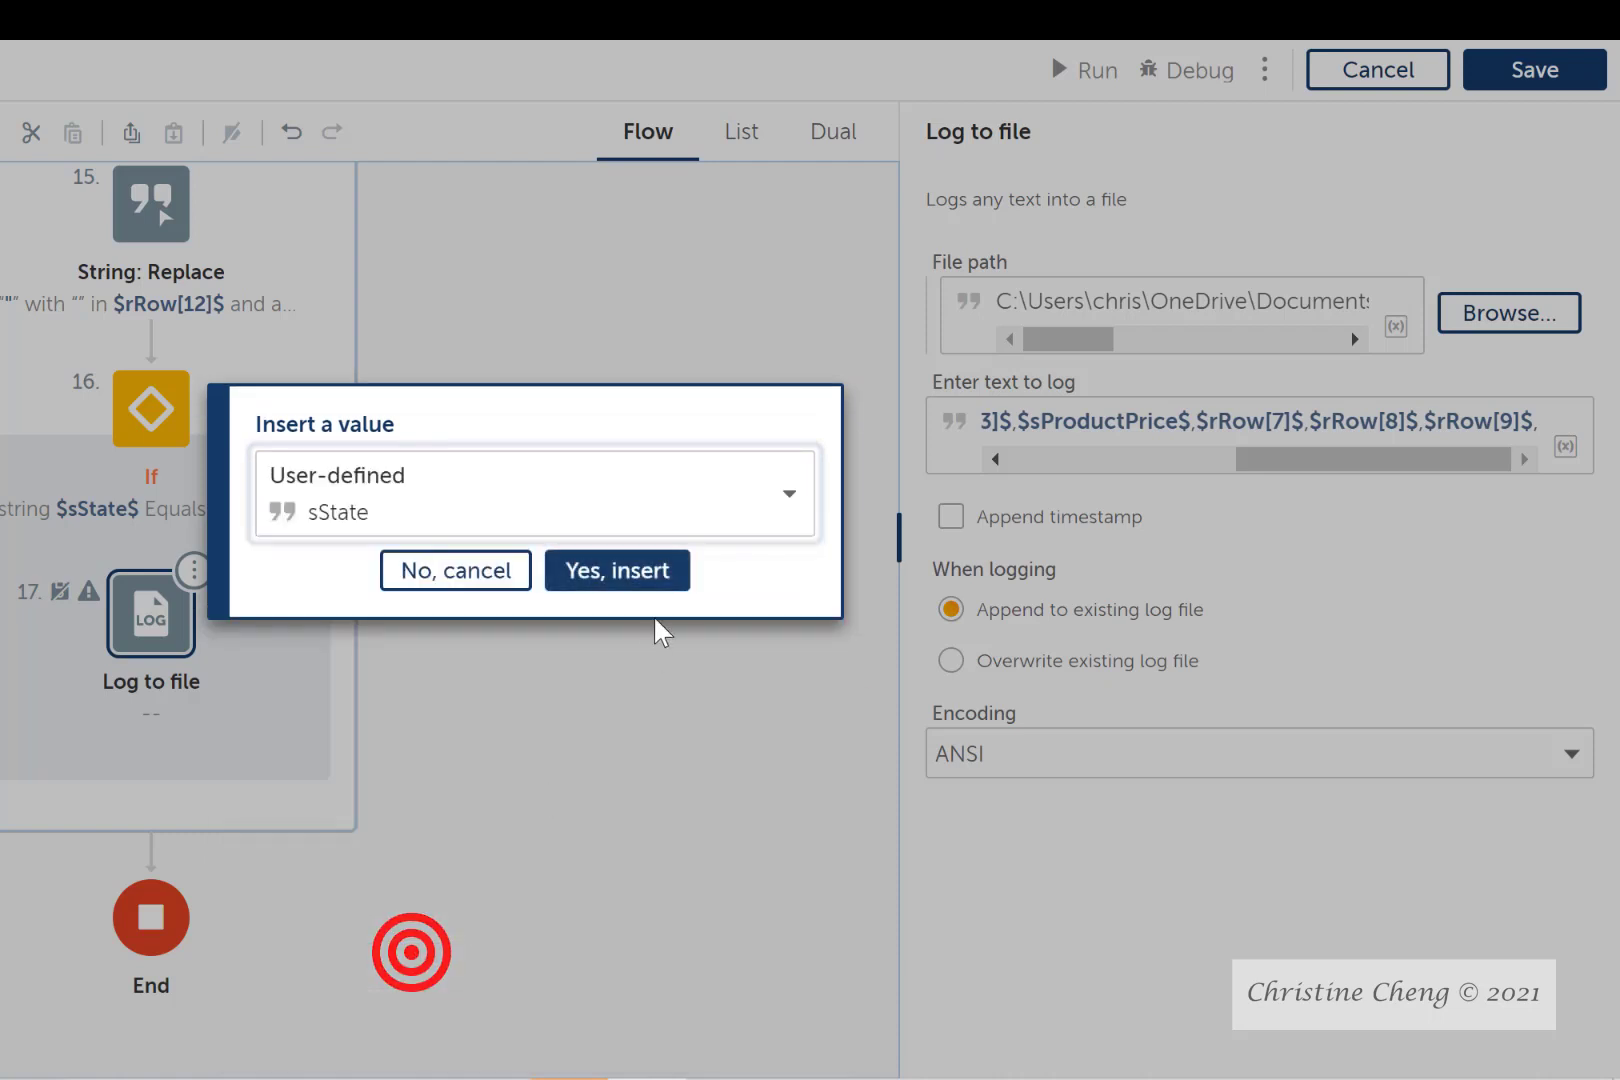
{"action": "left_click", "coordinate": [645, 580]}
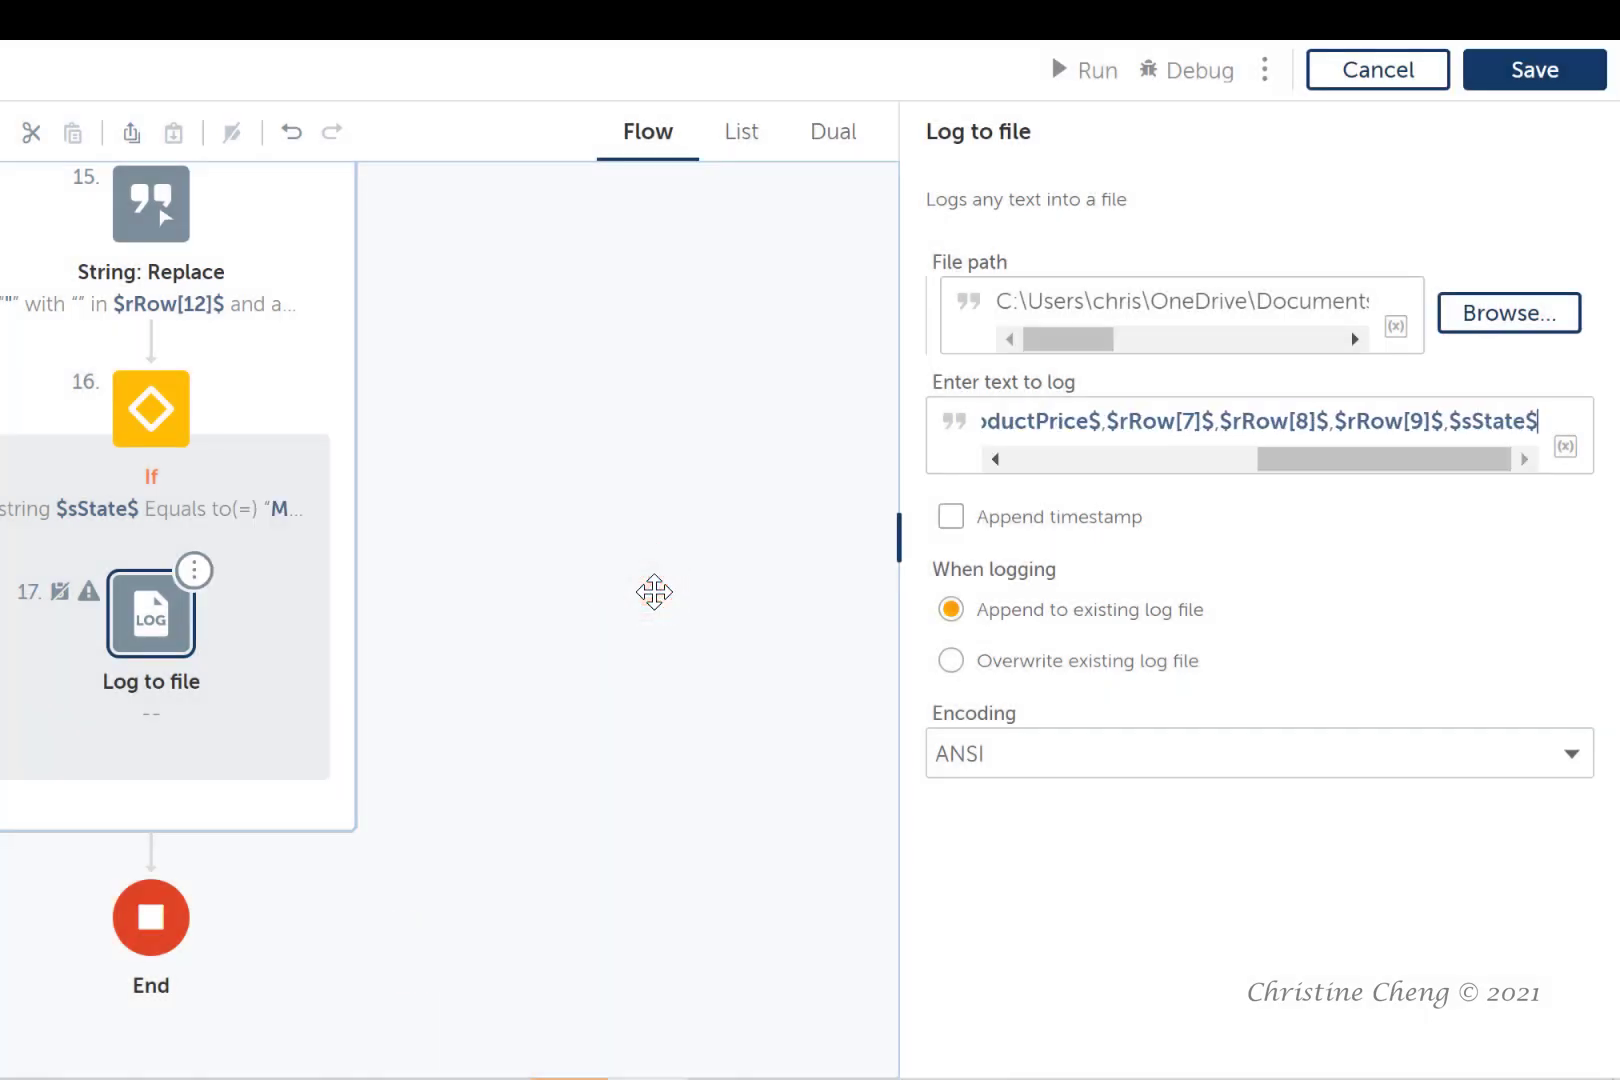
Add a comma and an equals sign after sState in the text to log, followed by the record variable rRow by index 3
{"action": "type", "text": ","}
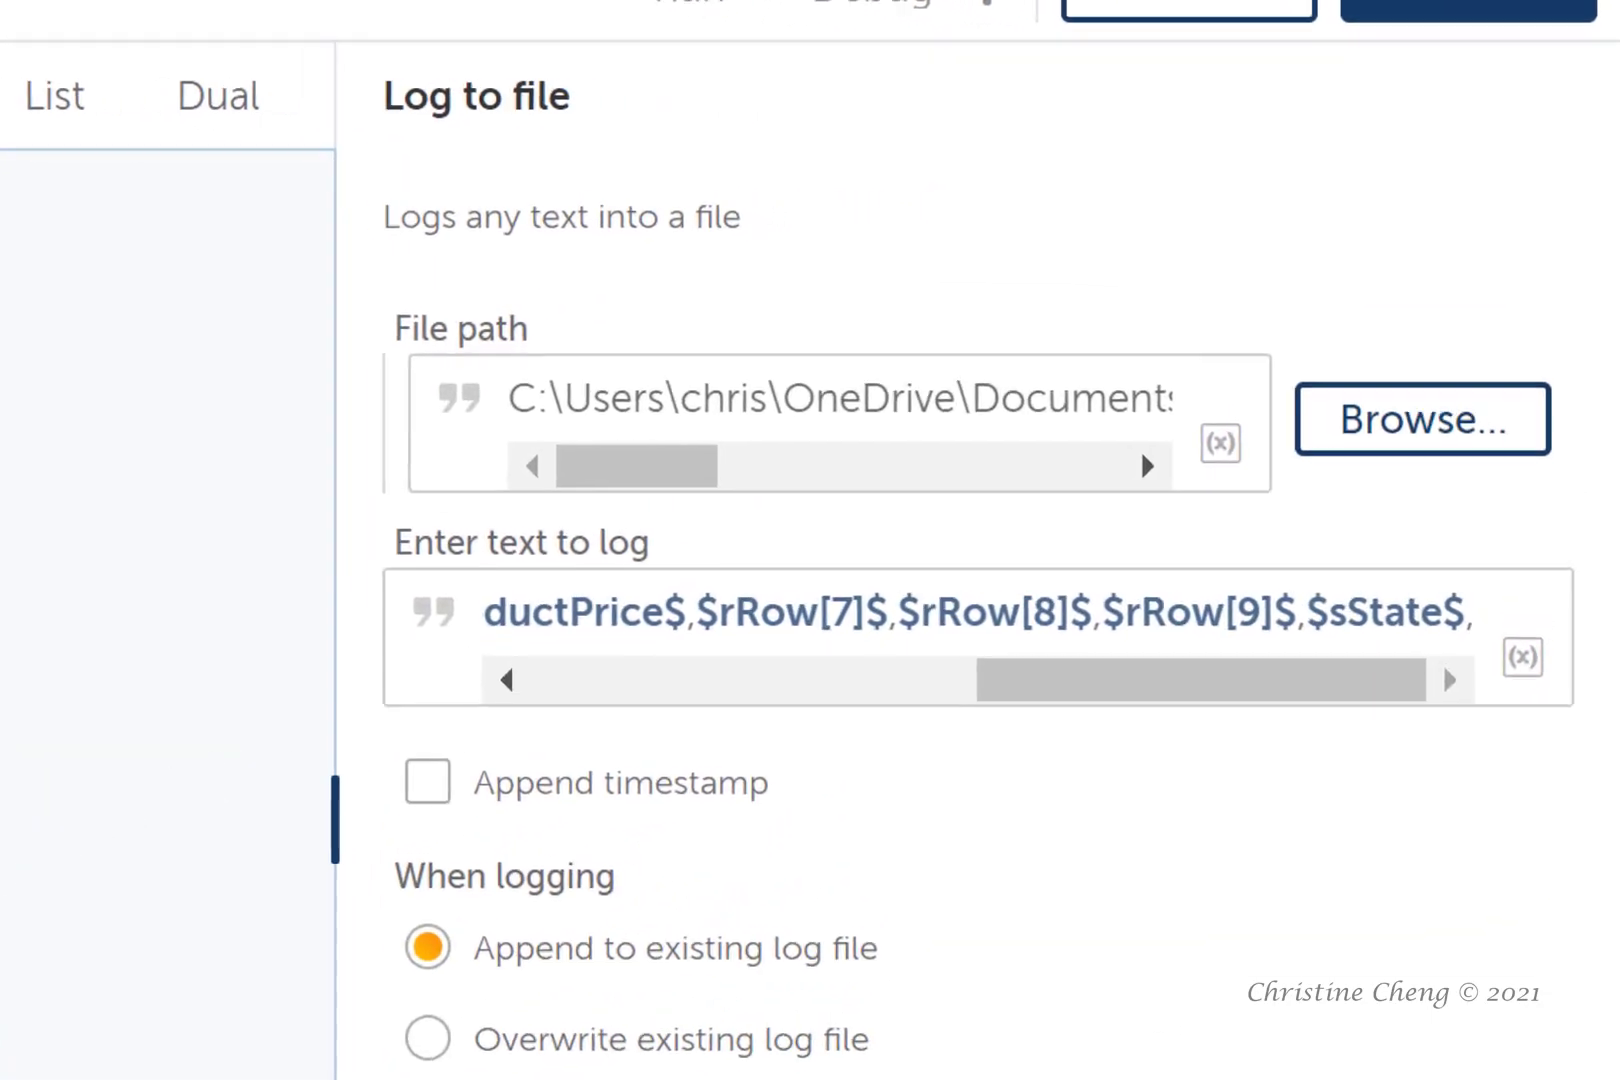
{"action": "type", "text": "="}
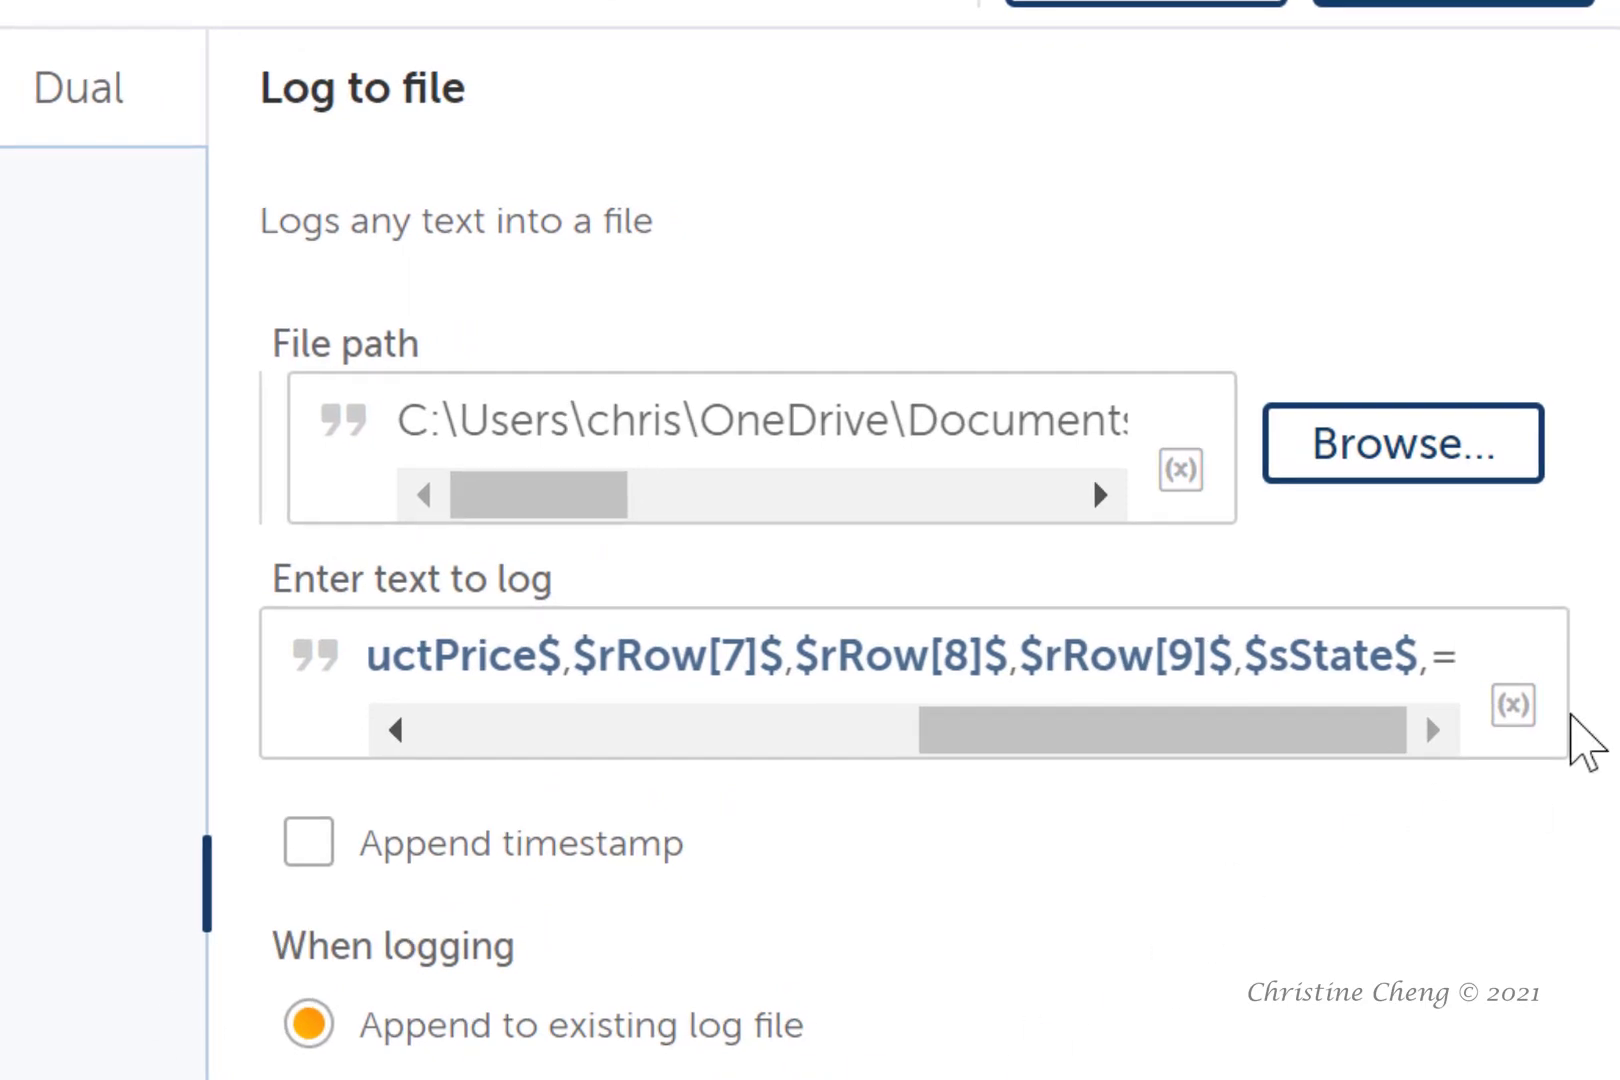
{"action": "left_click", "coordinate": [1512, 705]}
{"action": "left_click", "coordinate": [32, 782]}
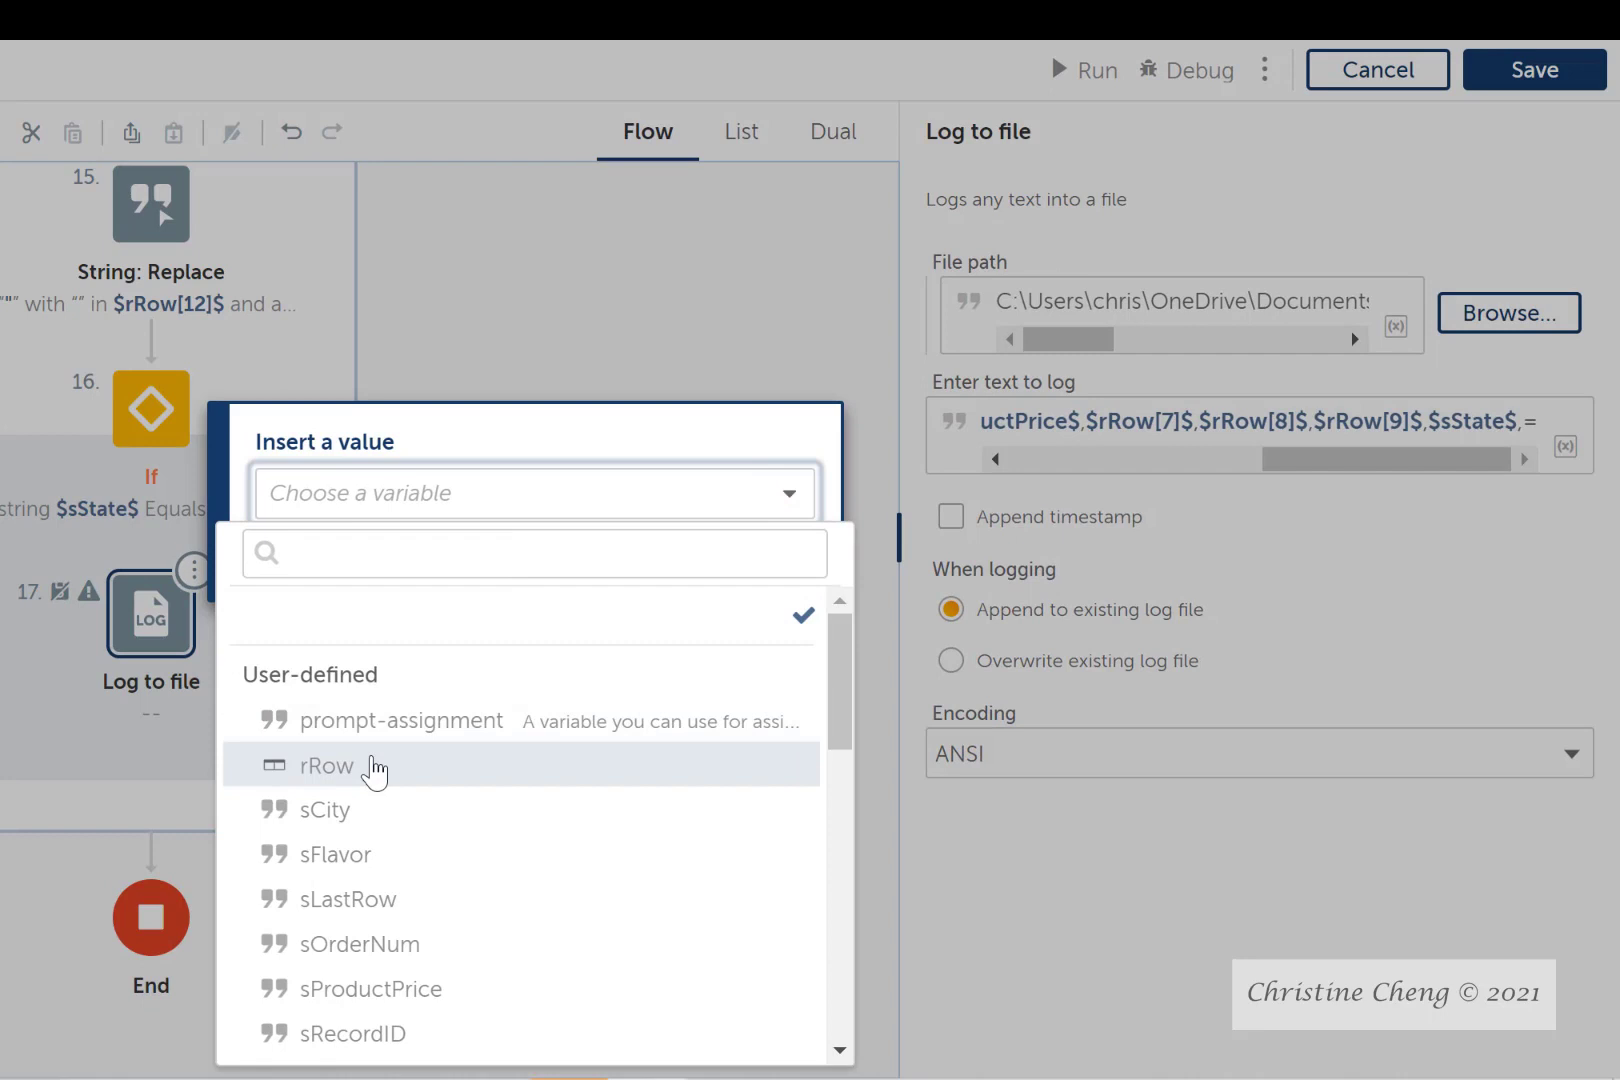
{"action": "left_click", "coordinate": [375, 766]}
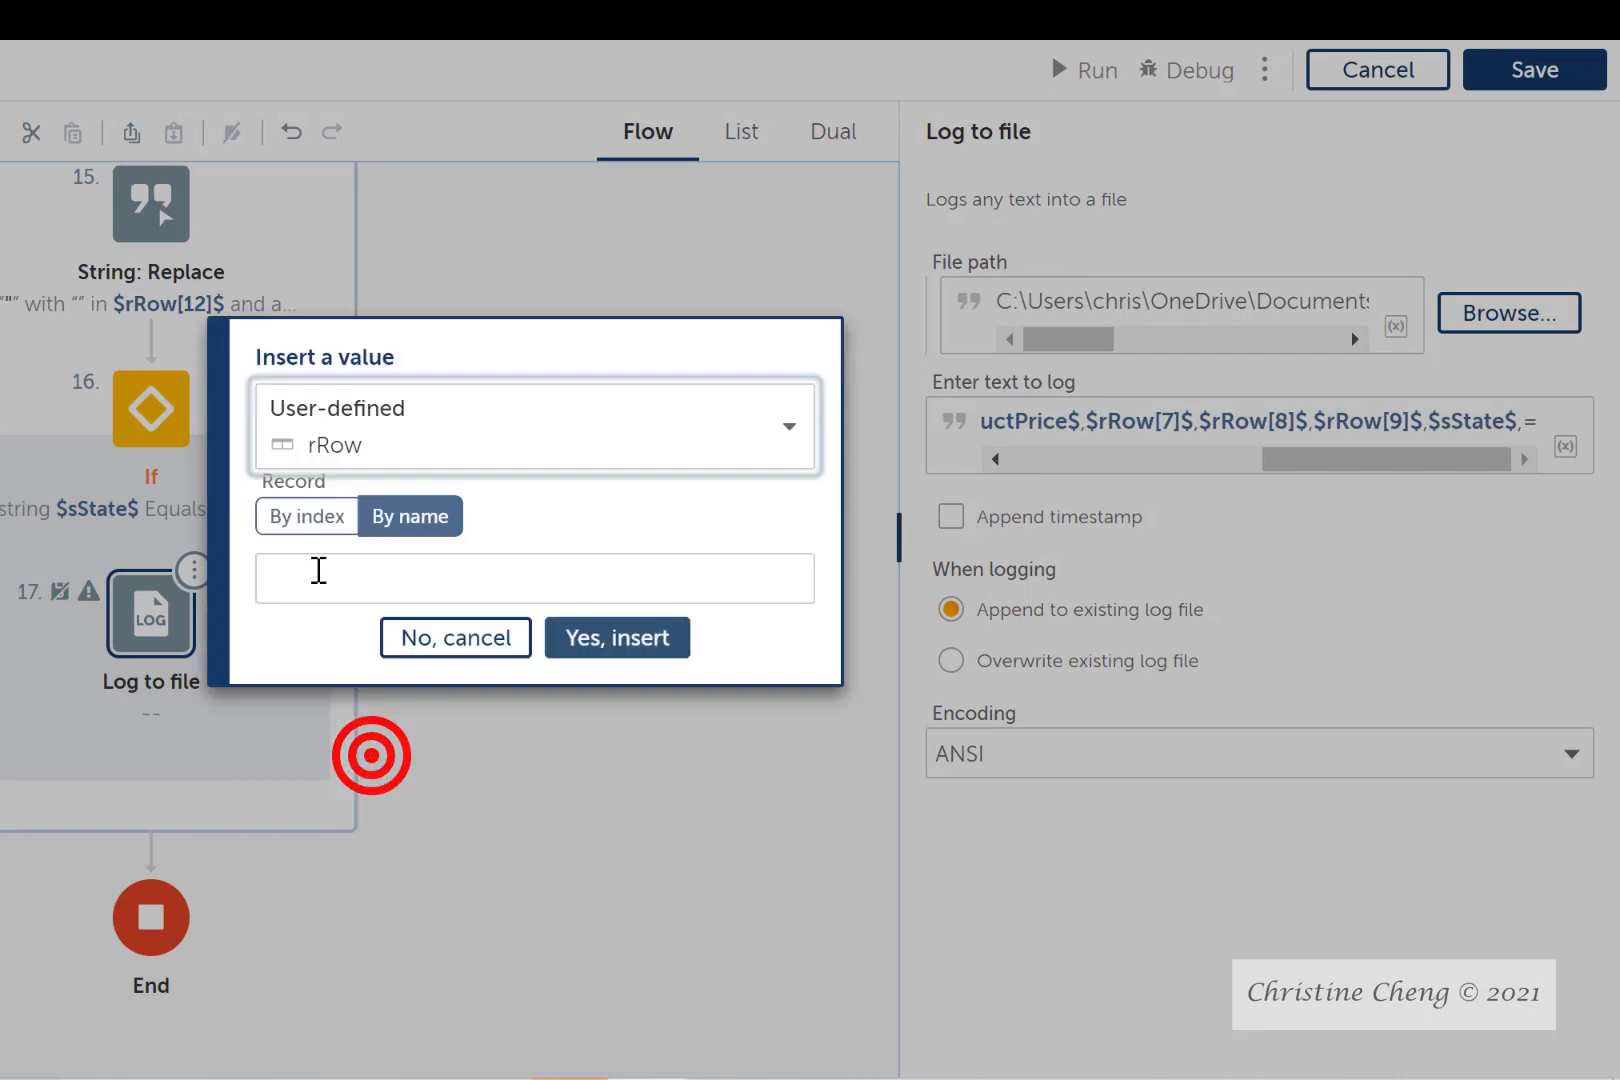
{"action": "left_click", "coordinate": [316, 514]}
{"action": "left_click", "coordinate": [318, 584]}
{"action": "left_click_drag", "start_coordinate": [318, 584], "coordinate": [238, 583]}
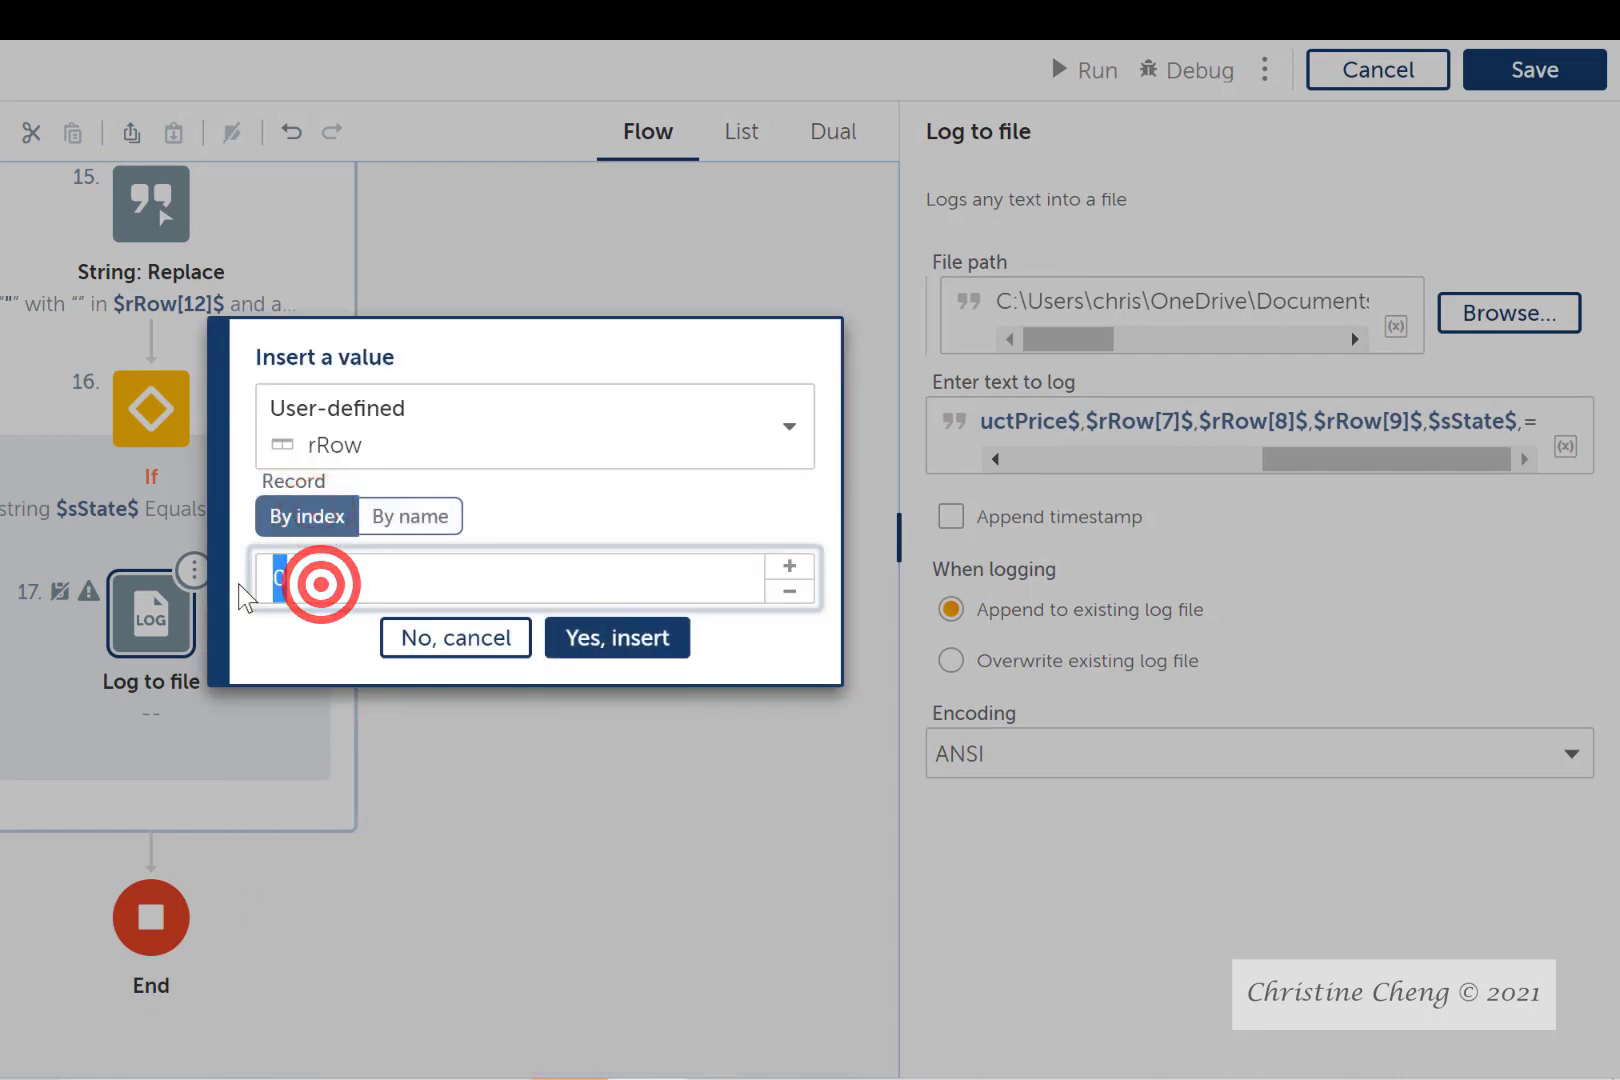
{"action": "type", "text": "3"}
{"action": "left_click", "coordinate": [578, 640]}
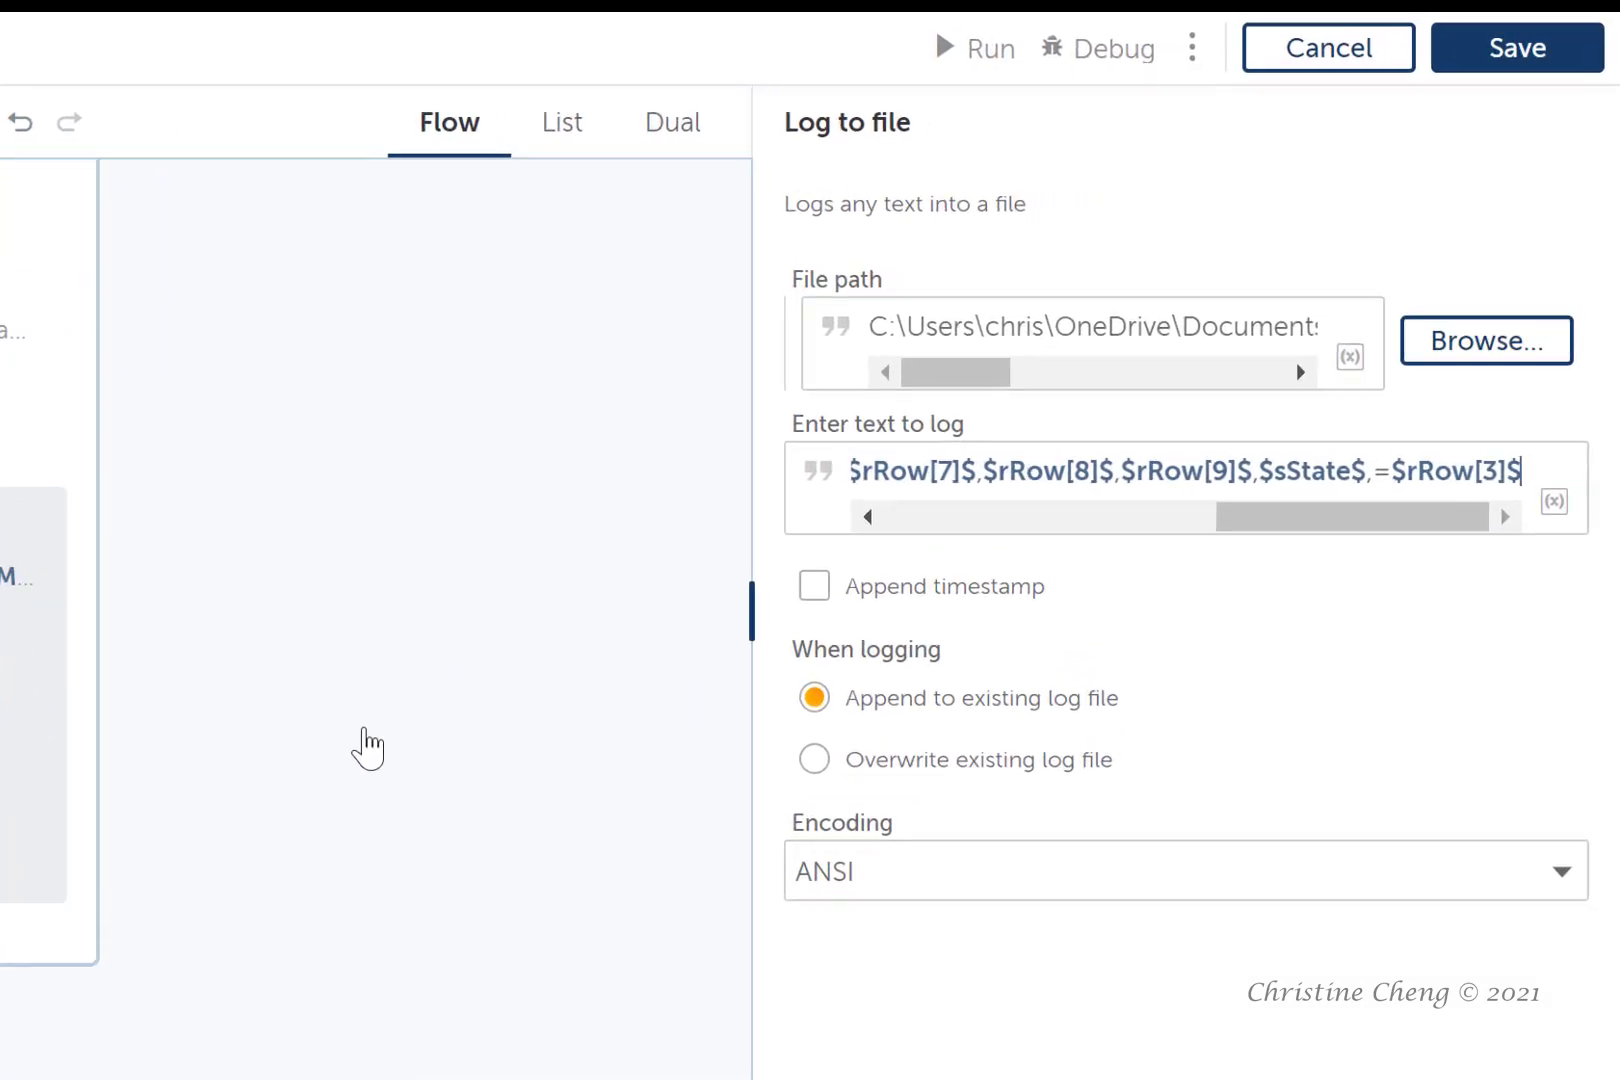
Complete the formula in the text to log by multiplying rRow[3] with the variable sProductPrice using an asterisk
{"action": "type", "text": "*"}
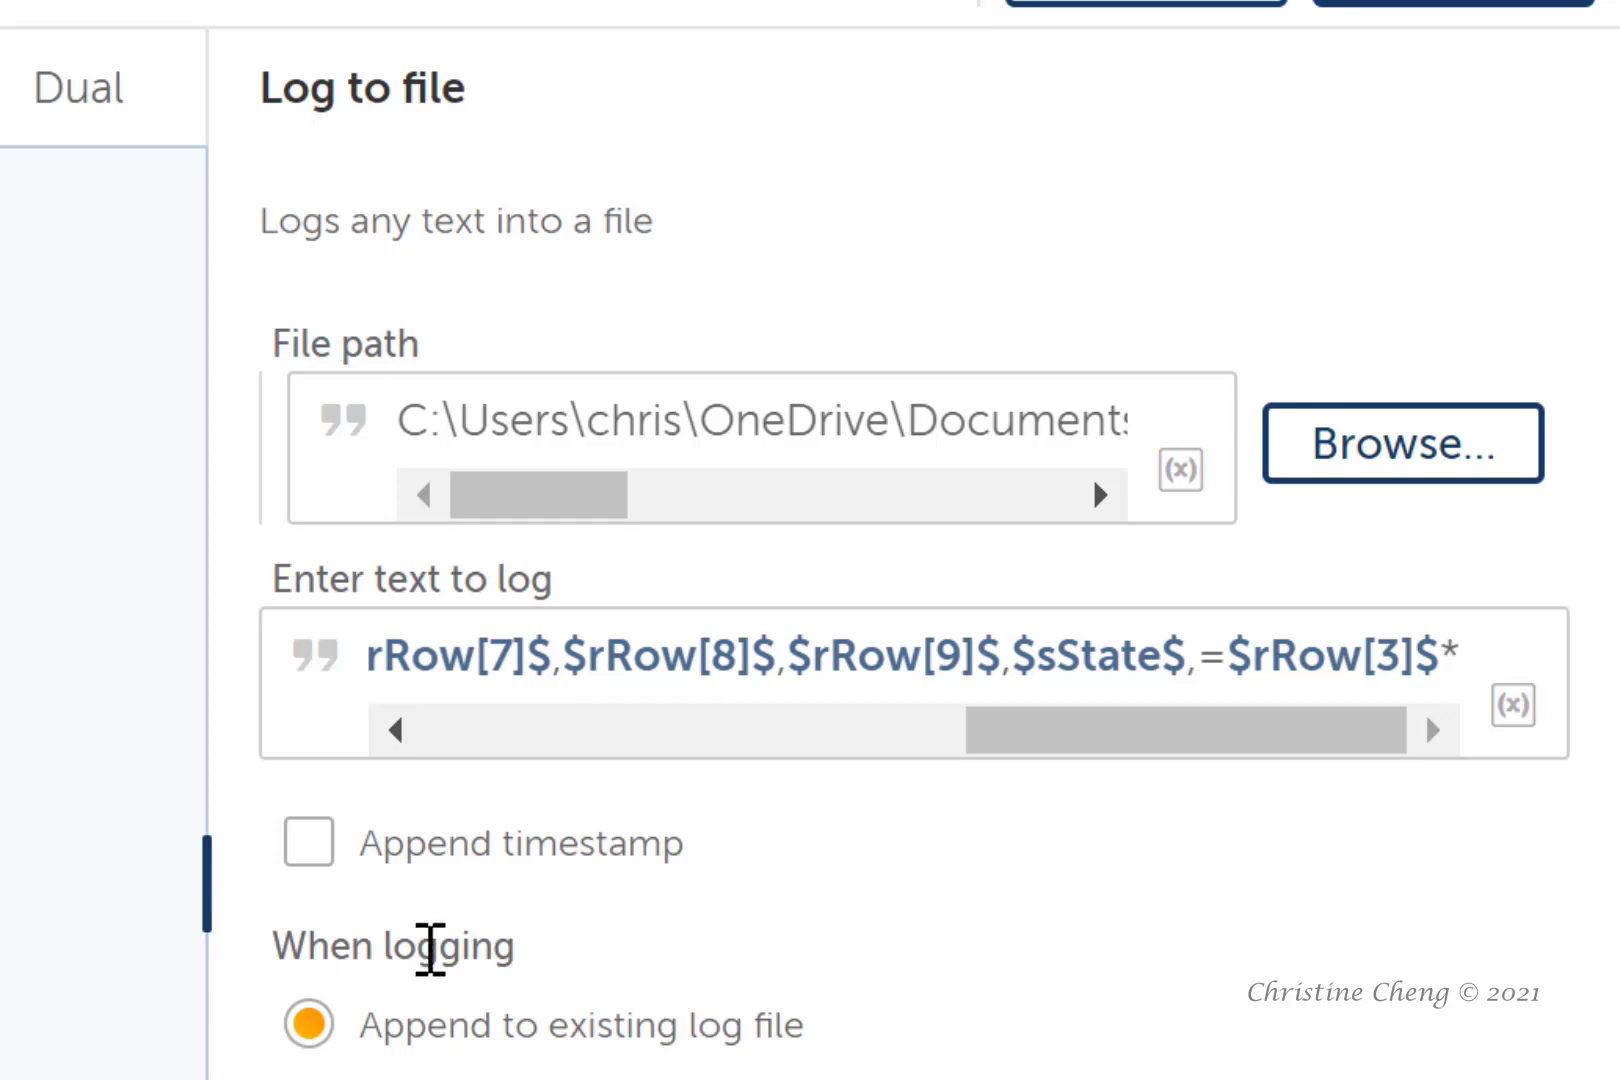
{"action": "left_click", "coordinate": [1513, 705]}
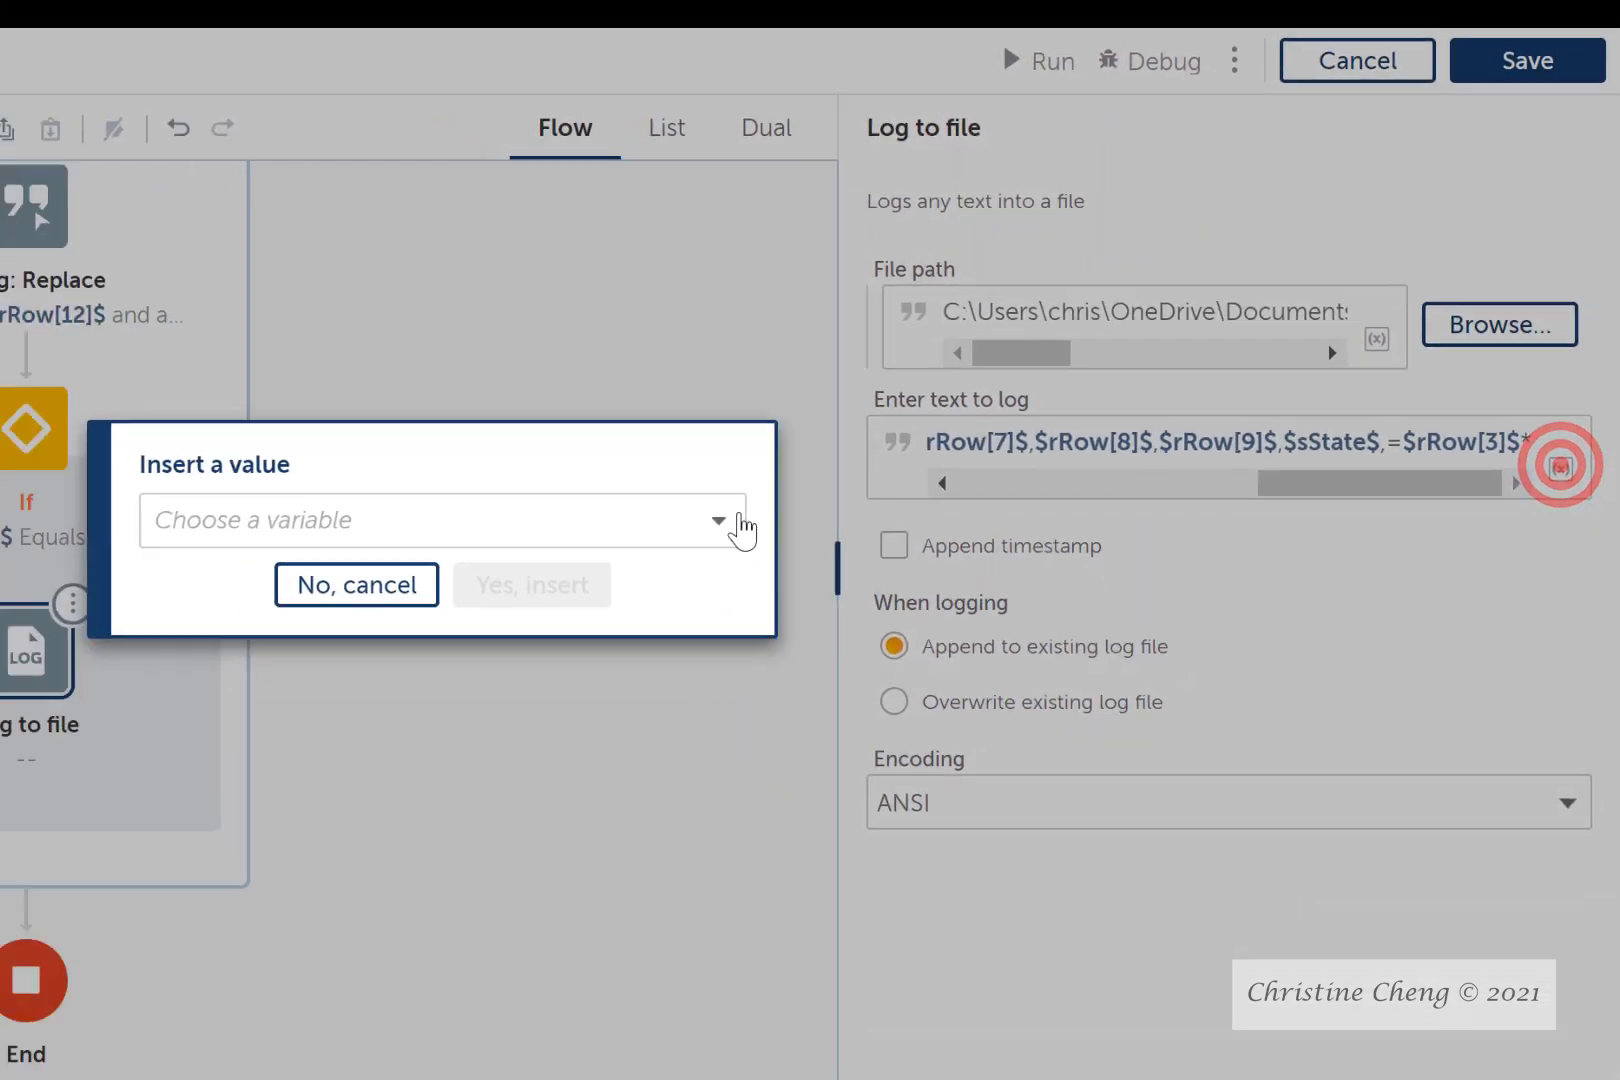
{"action": "left_click", "coordinate": [240, 702]}
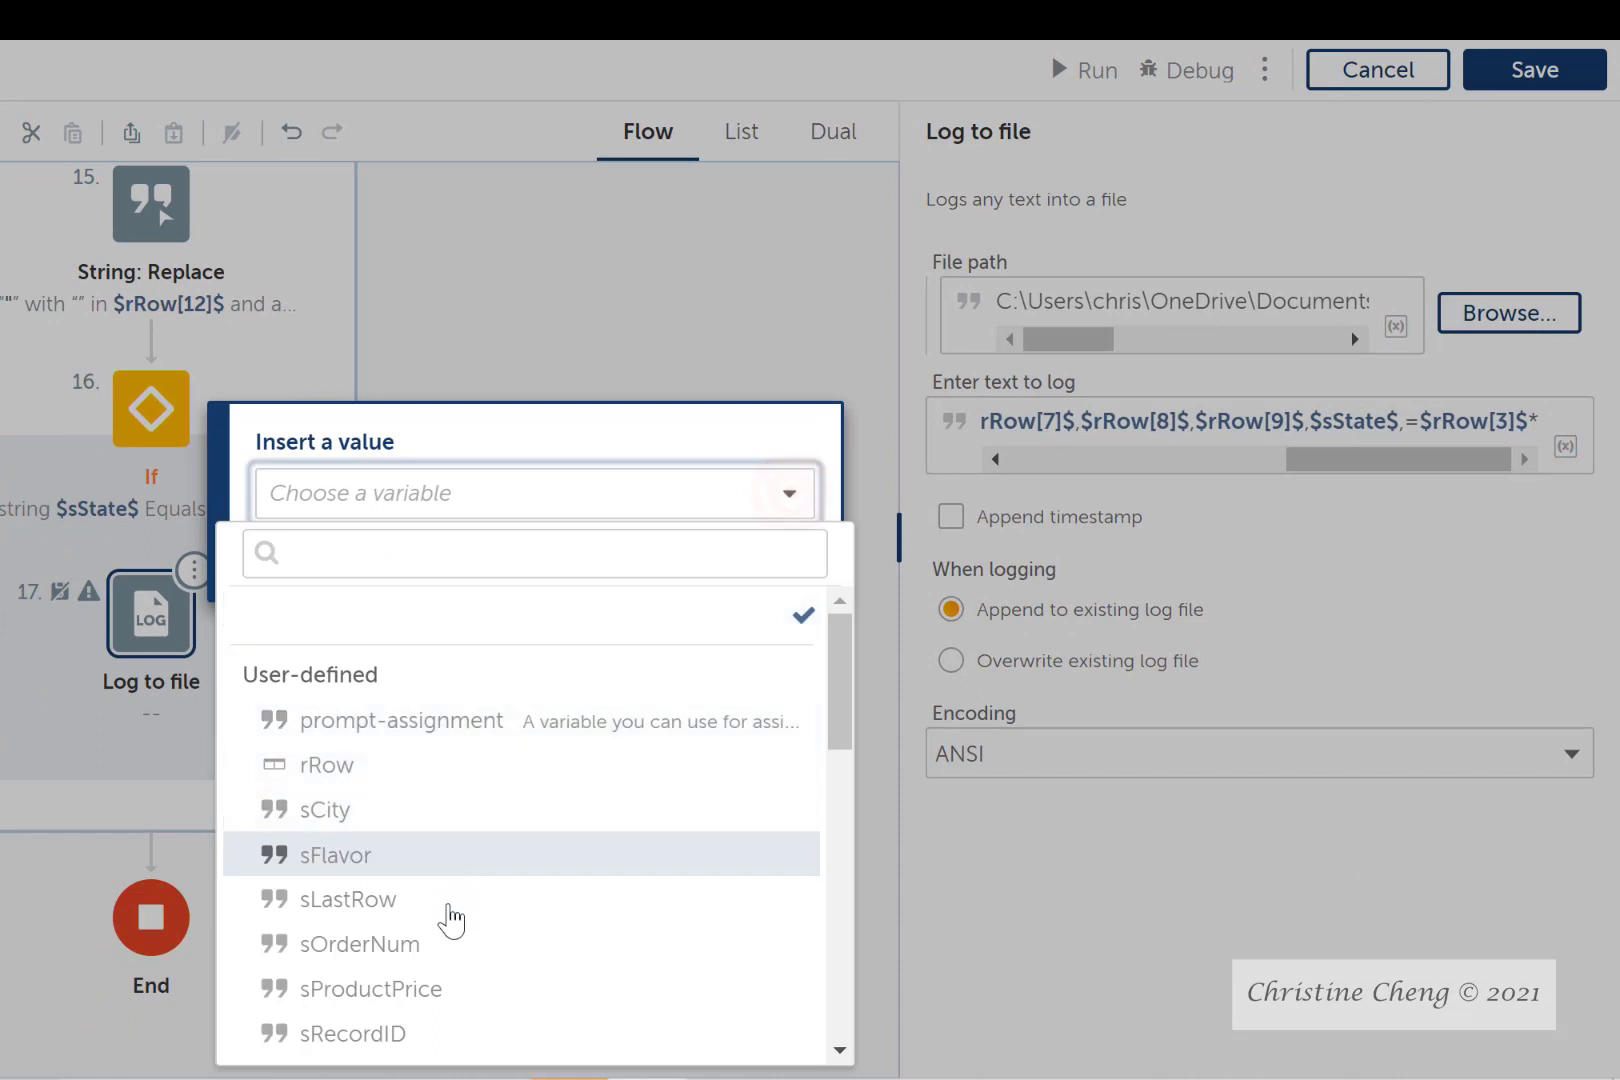
{"action": "left_click", "coordinate": [463, 980]}
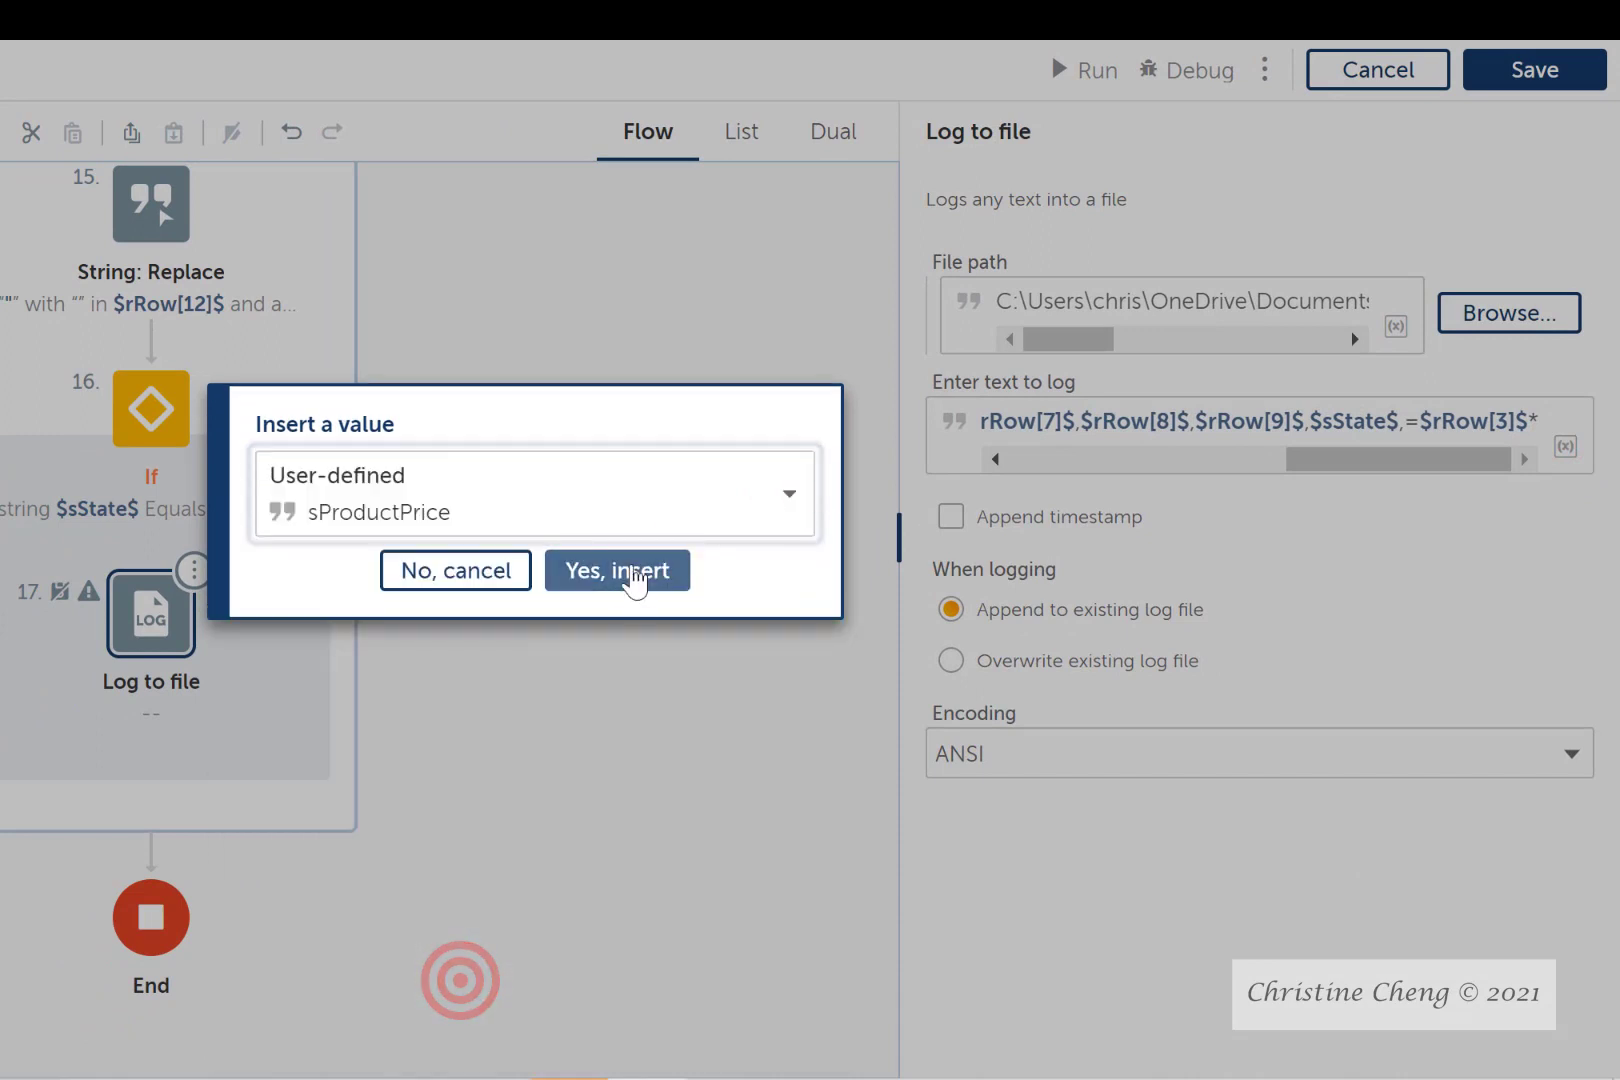
{"action": "left_click", "coordinate": [633, 570]}
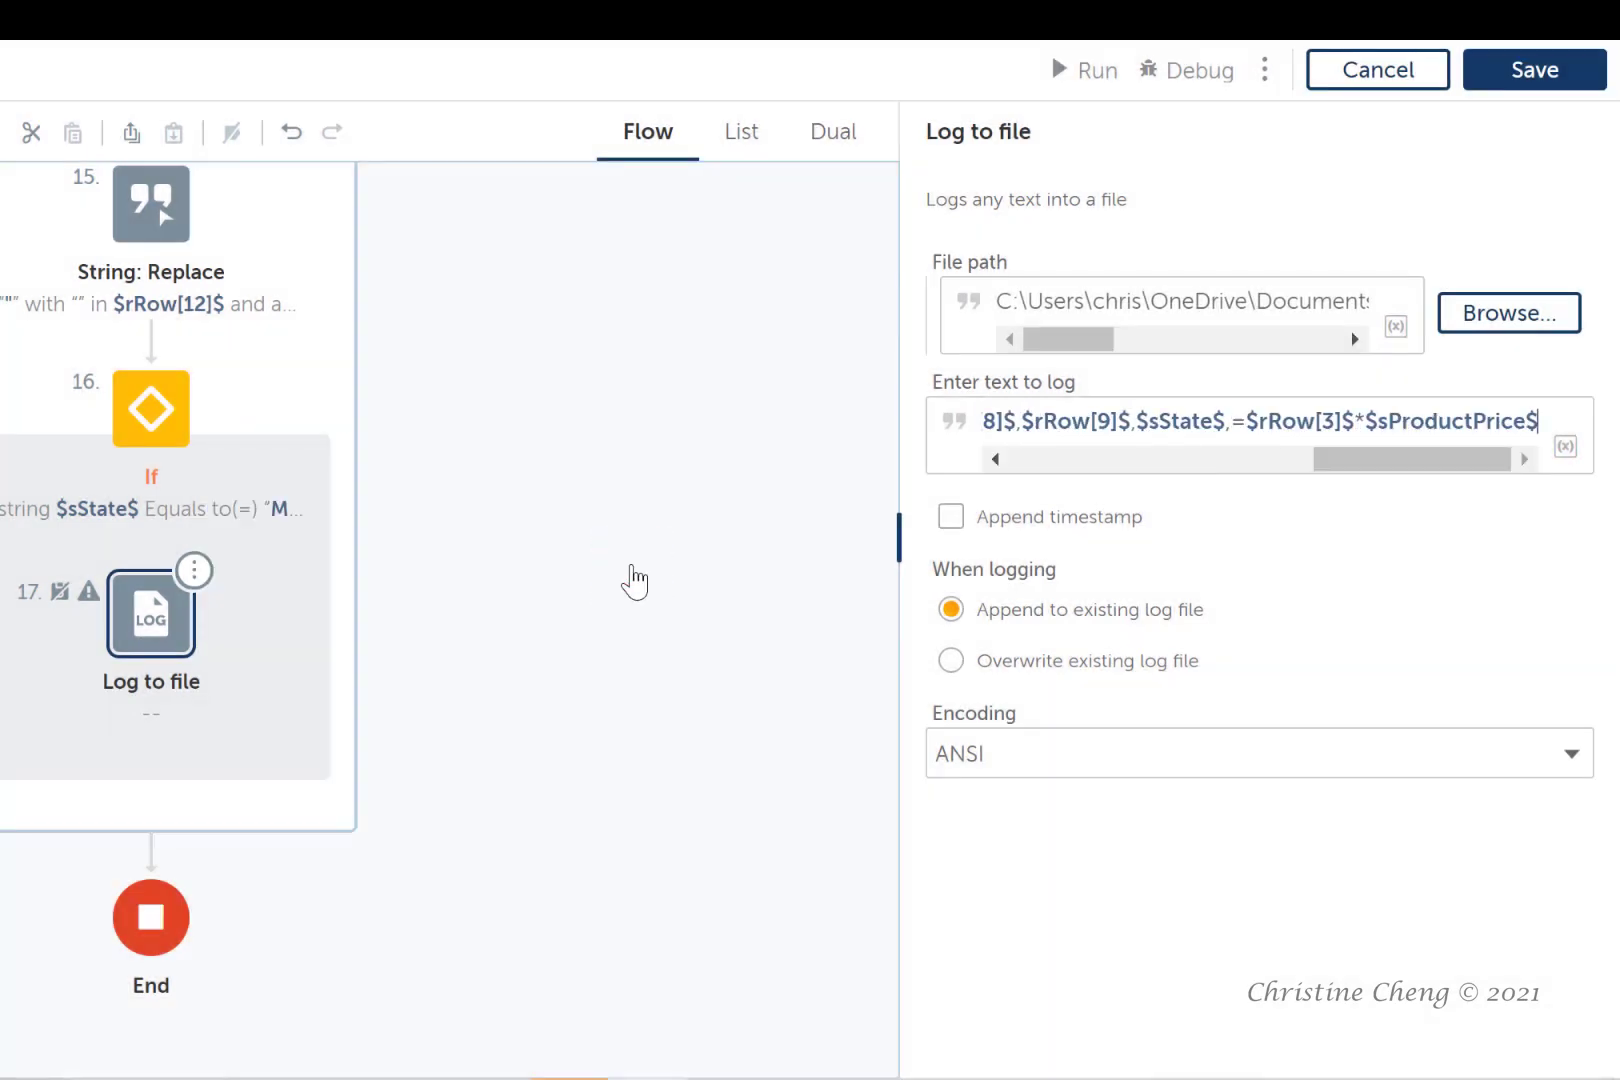
Append a comma and the author's full name as plain text after the sales formula in the text to log
{"action": "type", "text": ","}
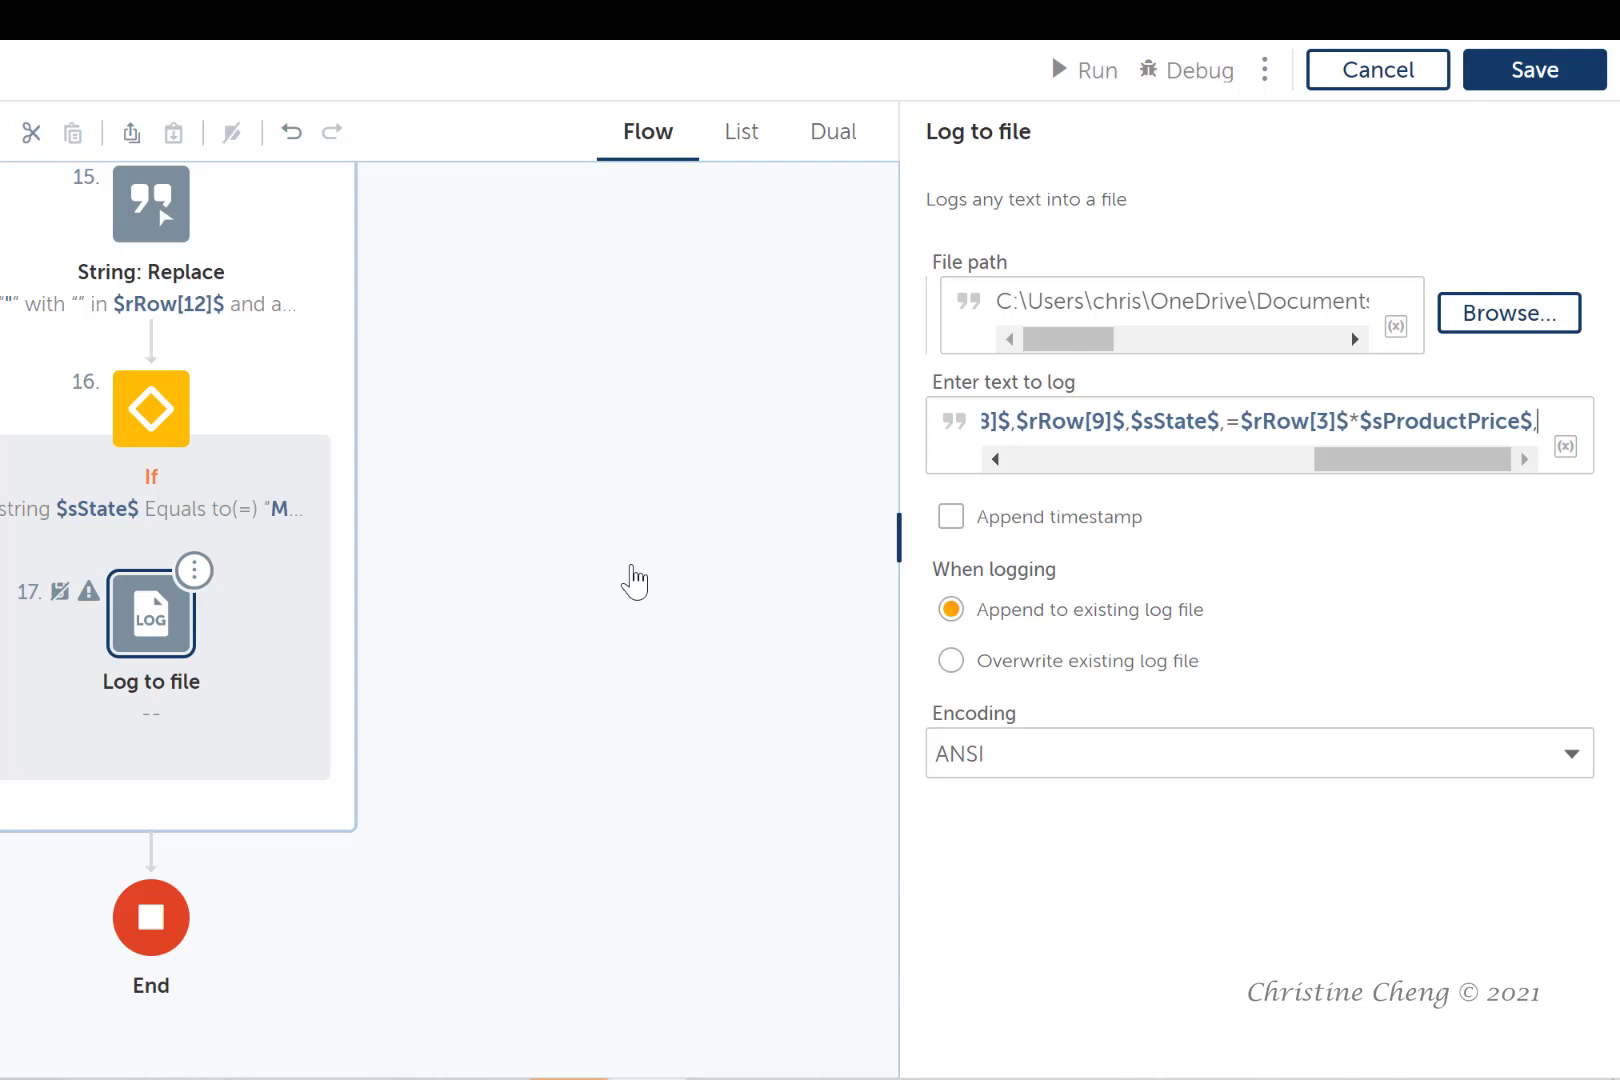
{"action": "type", "text": "C"}
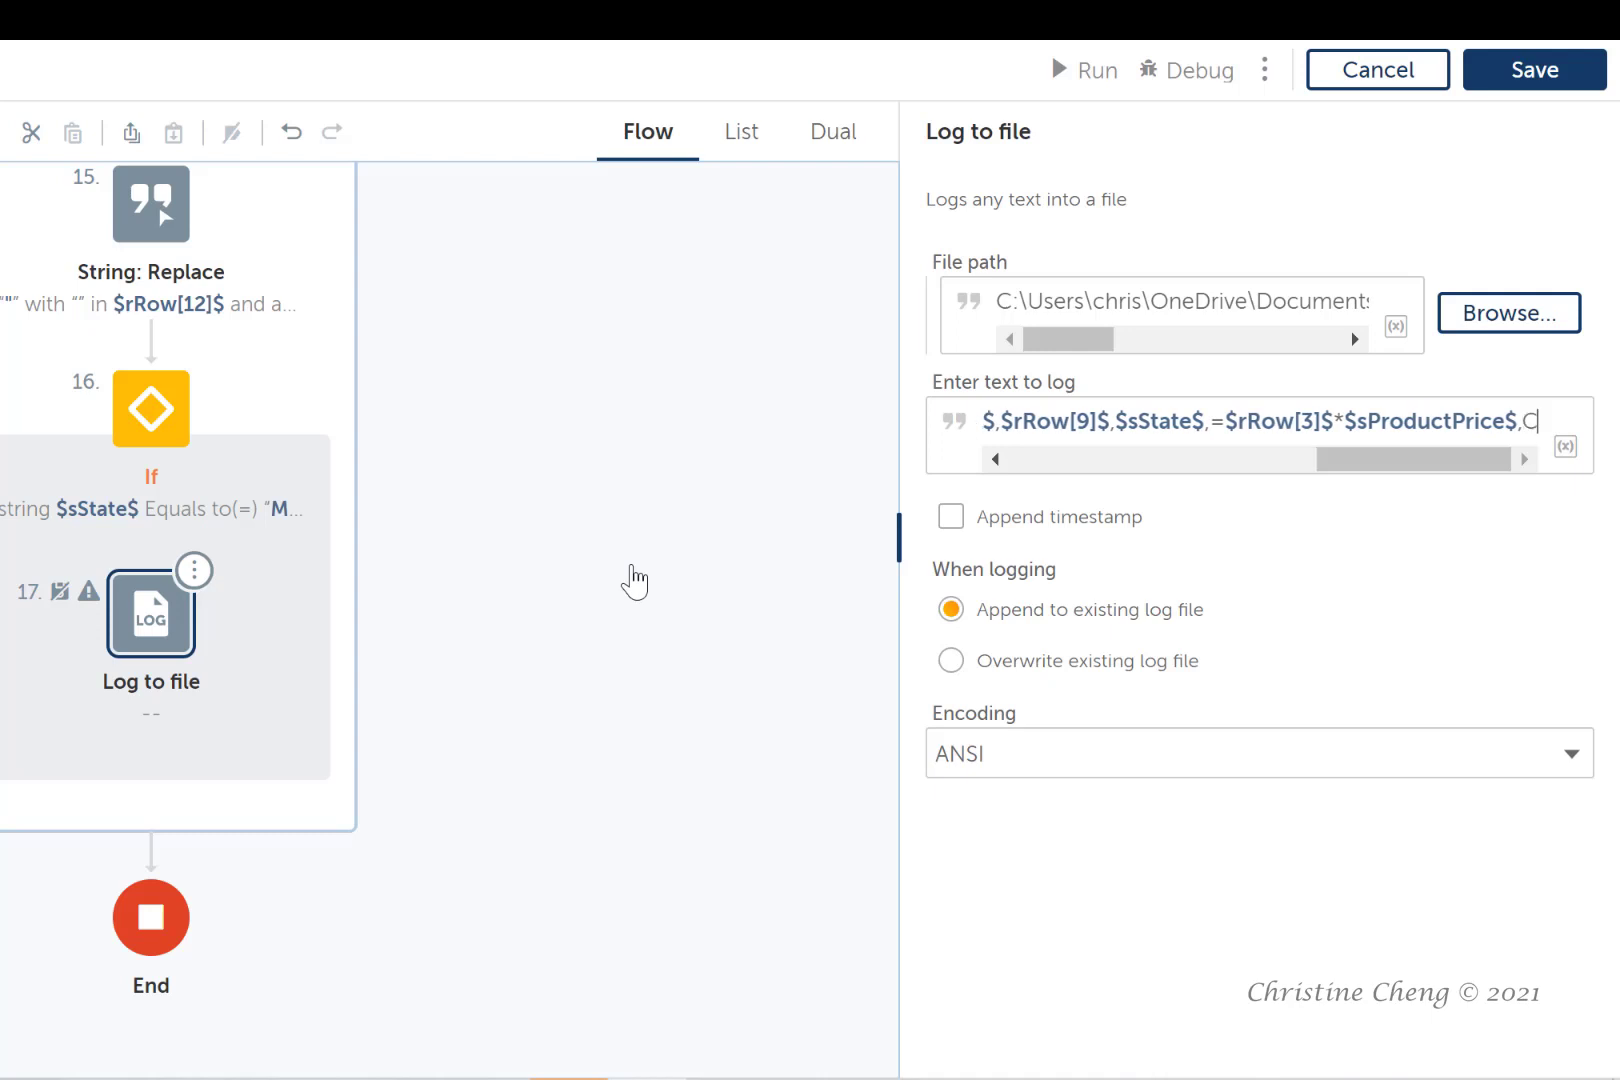
{"action": "type", "text": "hristine Chen"}
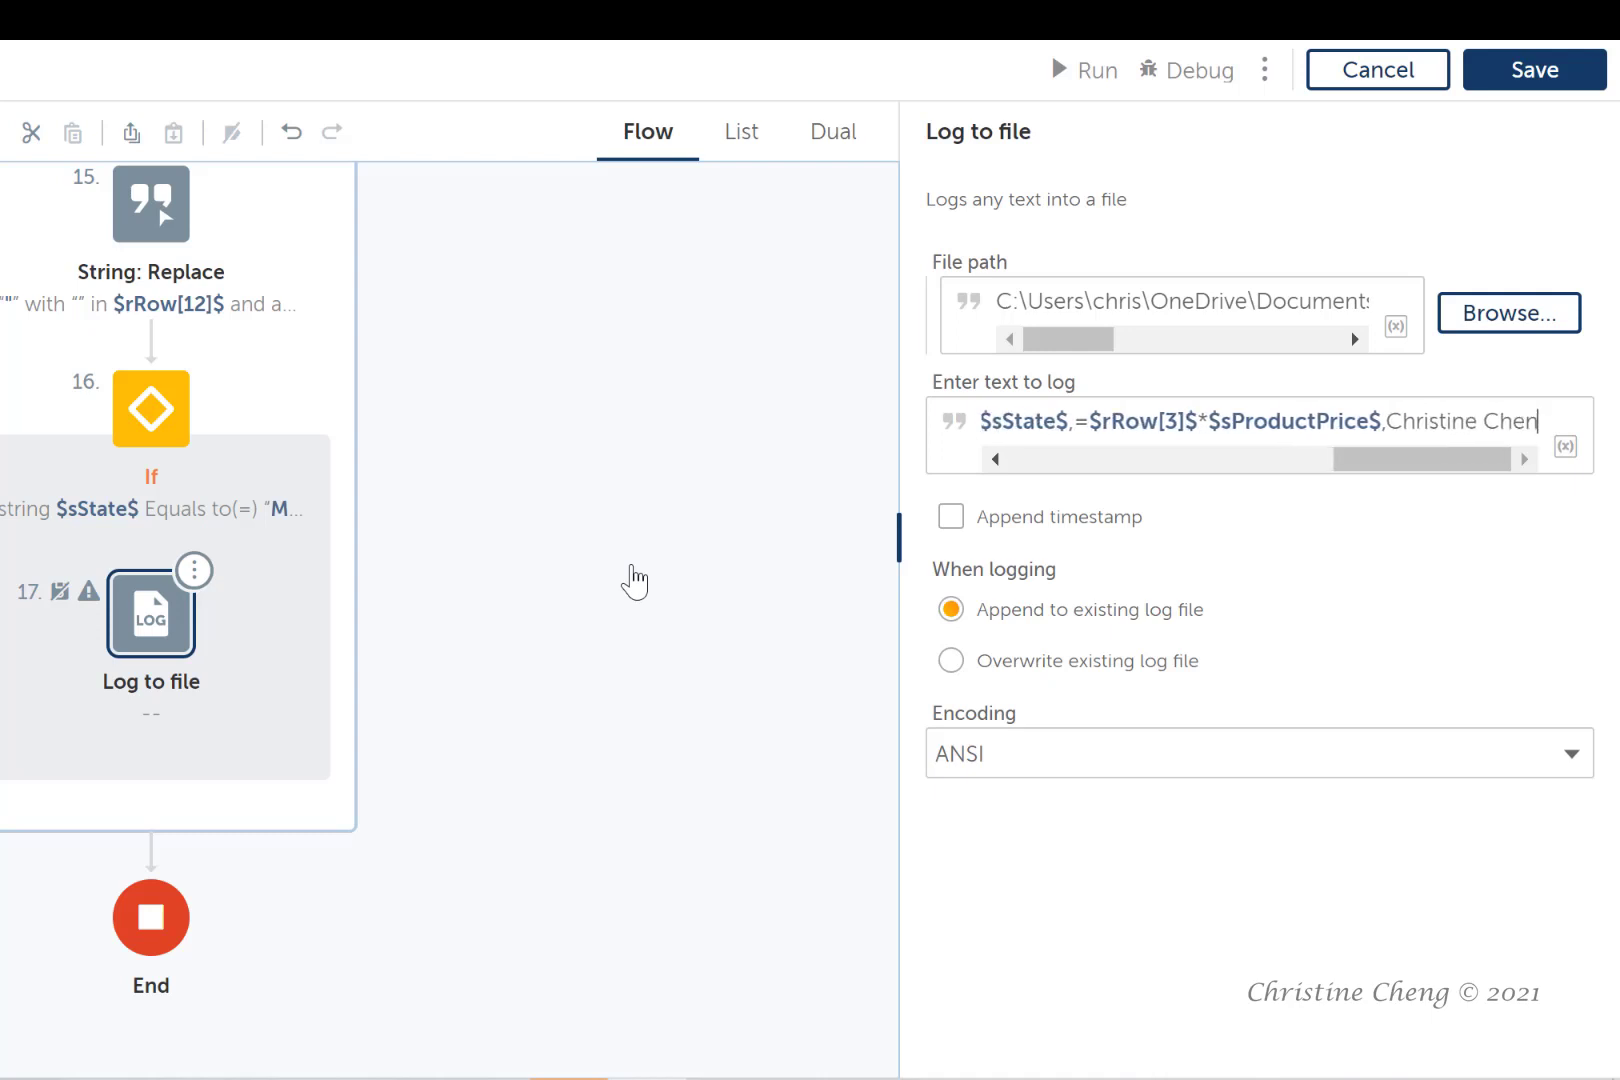
{"action": "type", "text": "g"}
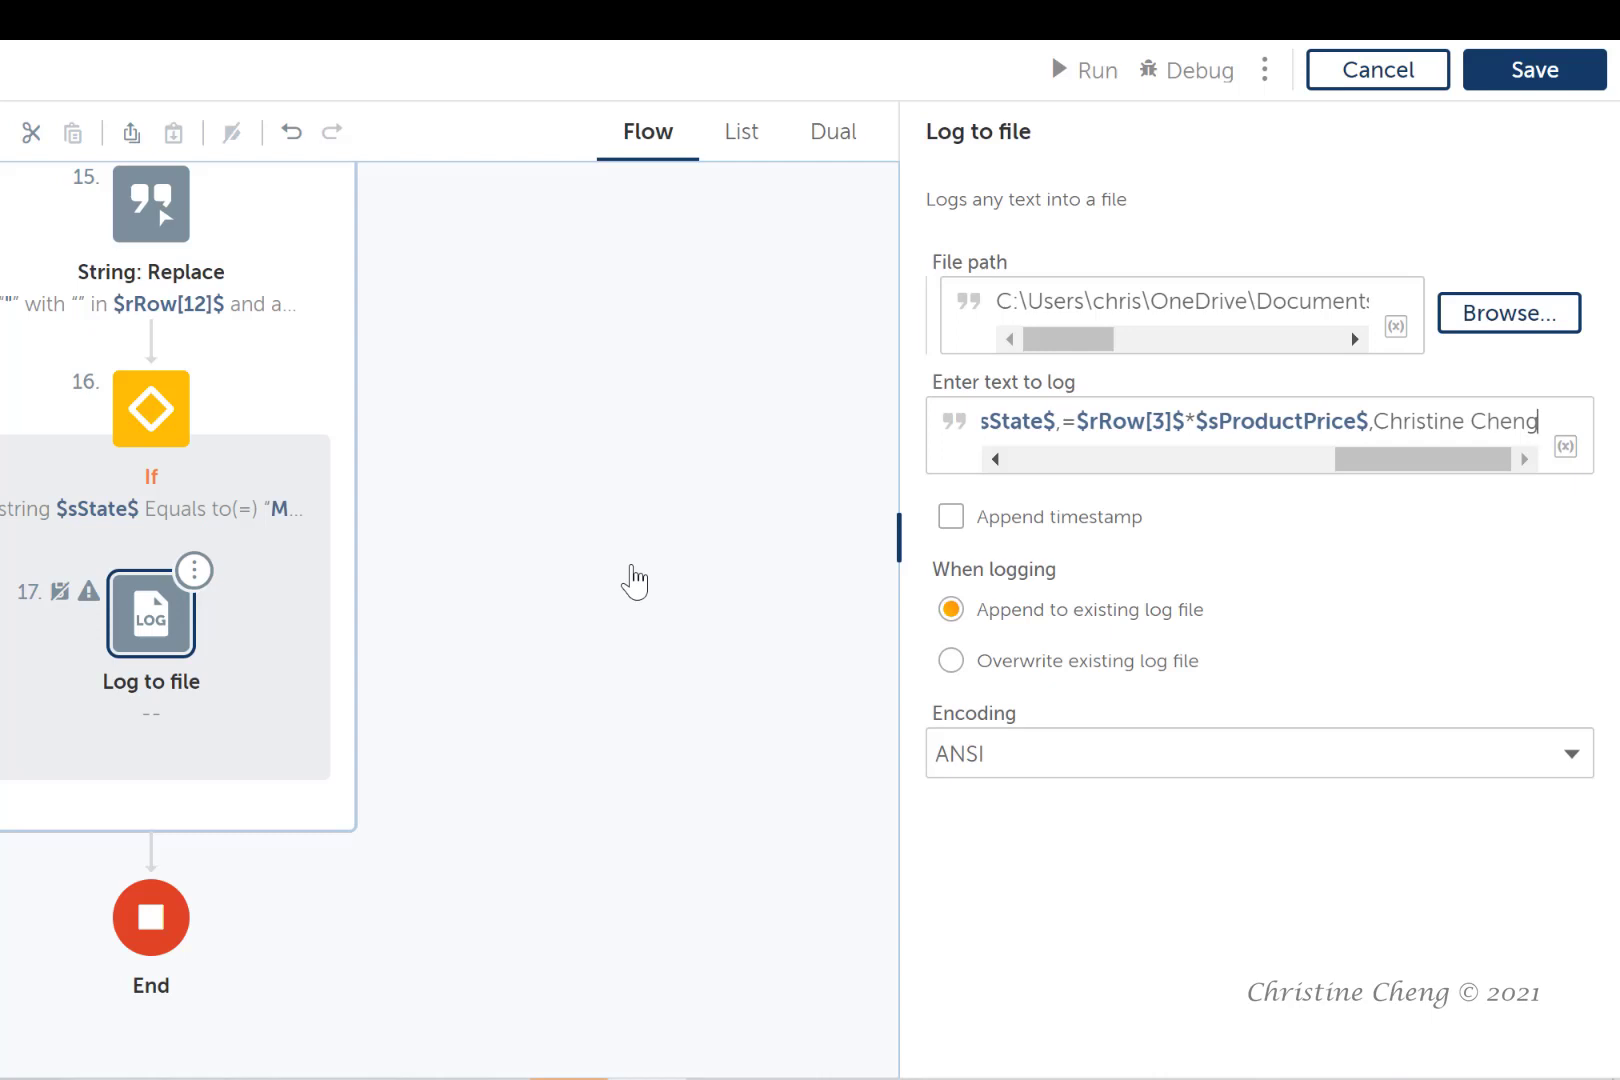
Enable Append timestamp and Overwrite existing log file for the Log to file action, and save the bot
{"action": "left_click_drag", "start_coordinate": [897, 585], "coordinate": [40, 690]}
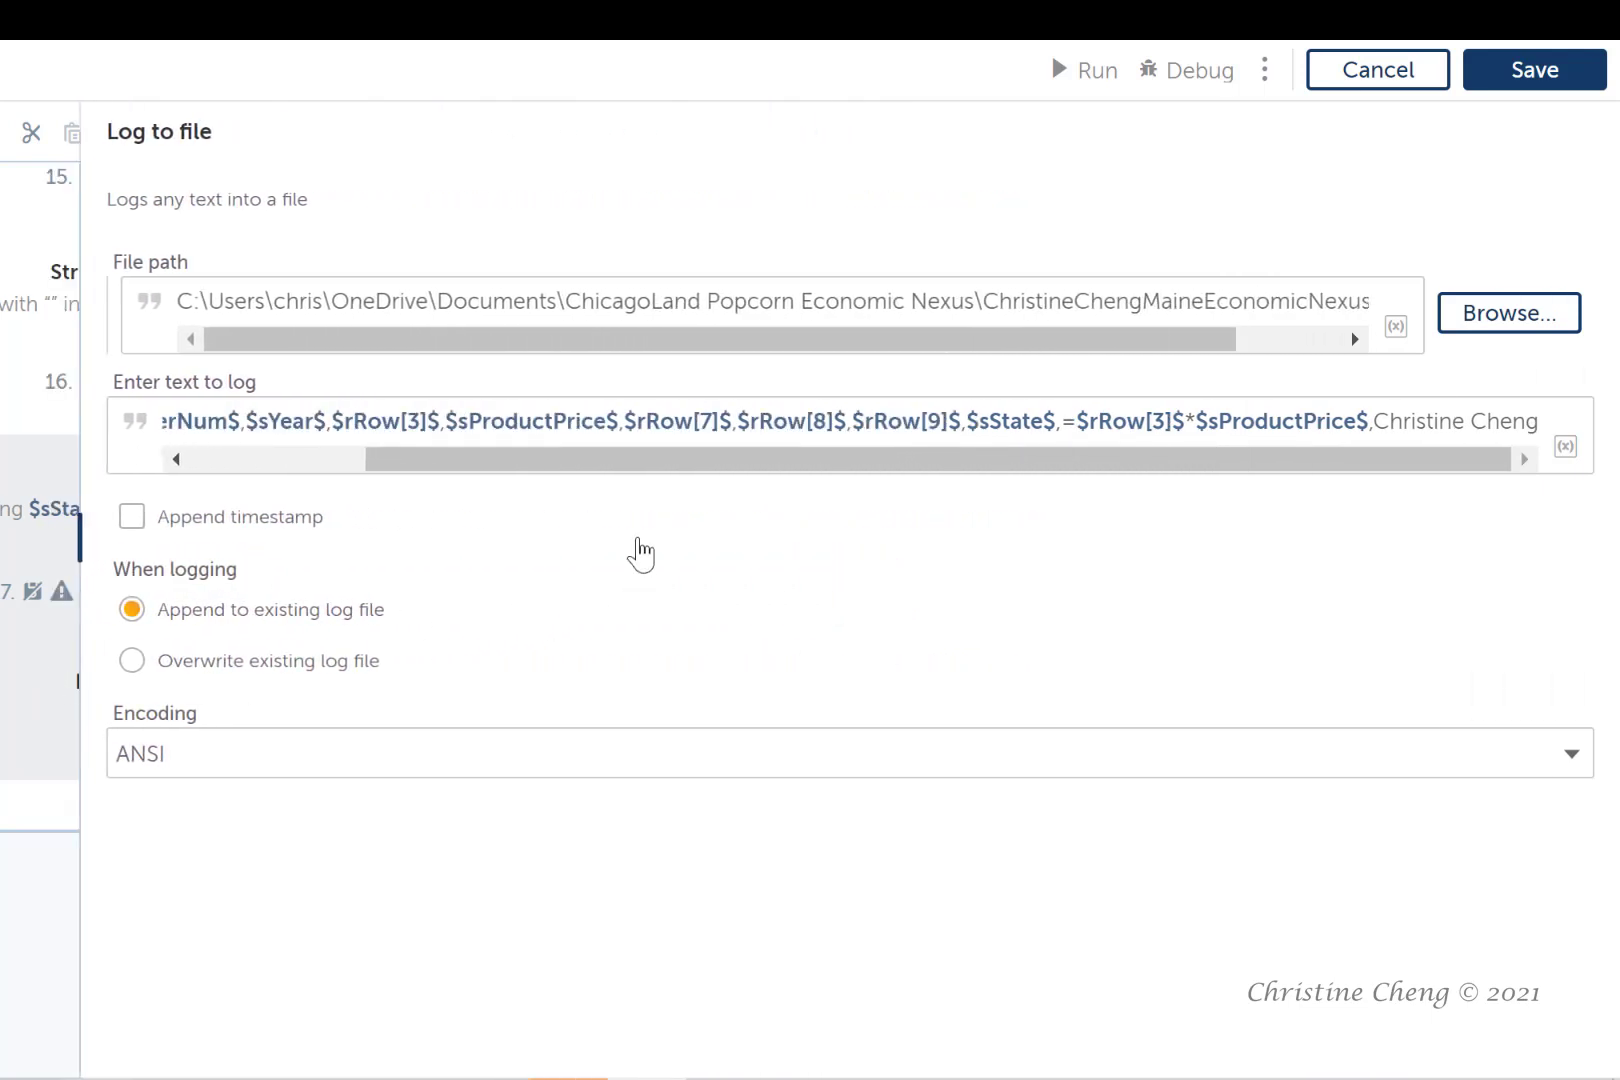
{"action": "left_click_drag", "start_coordinate": [623, 458], "coordinate": [389, 458]}
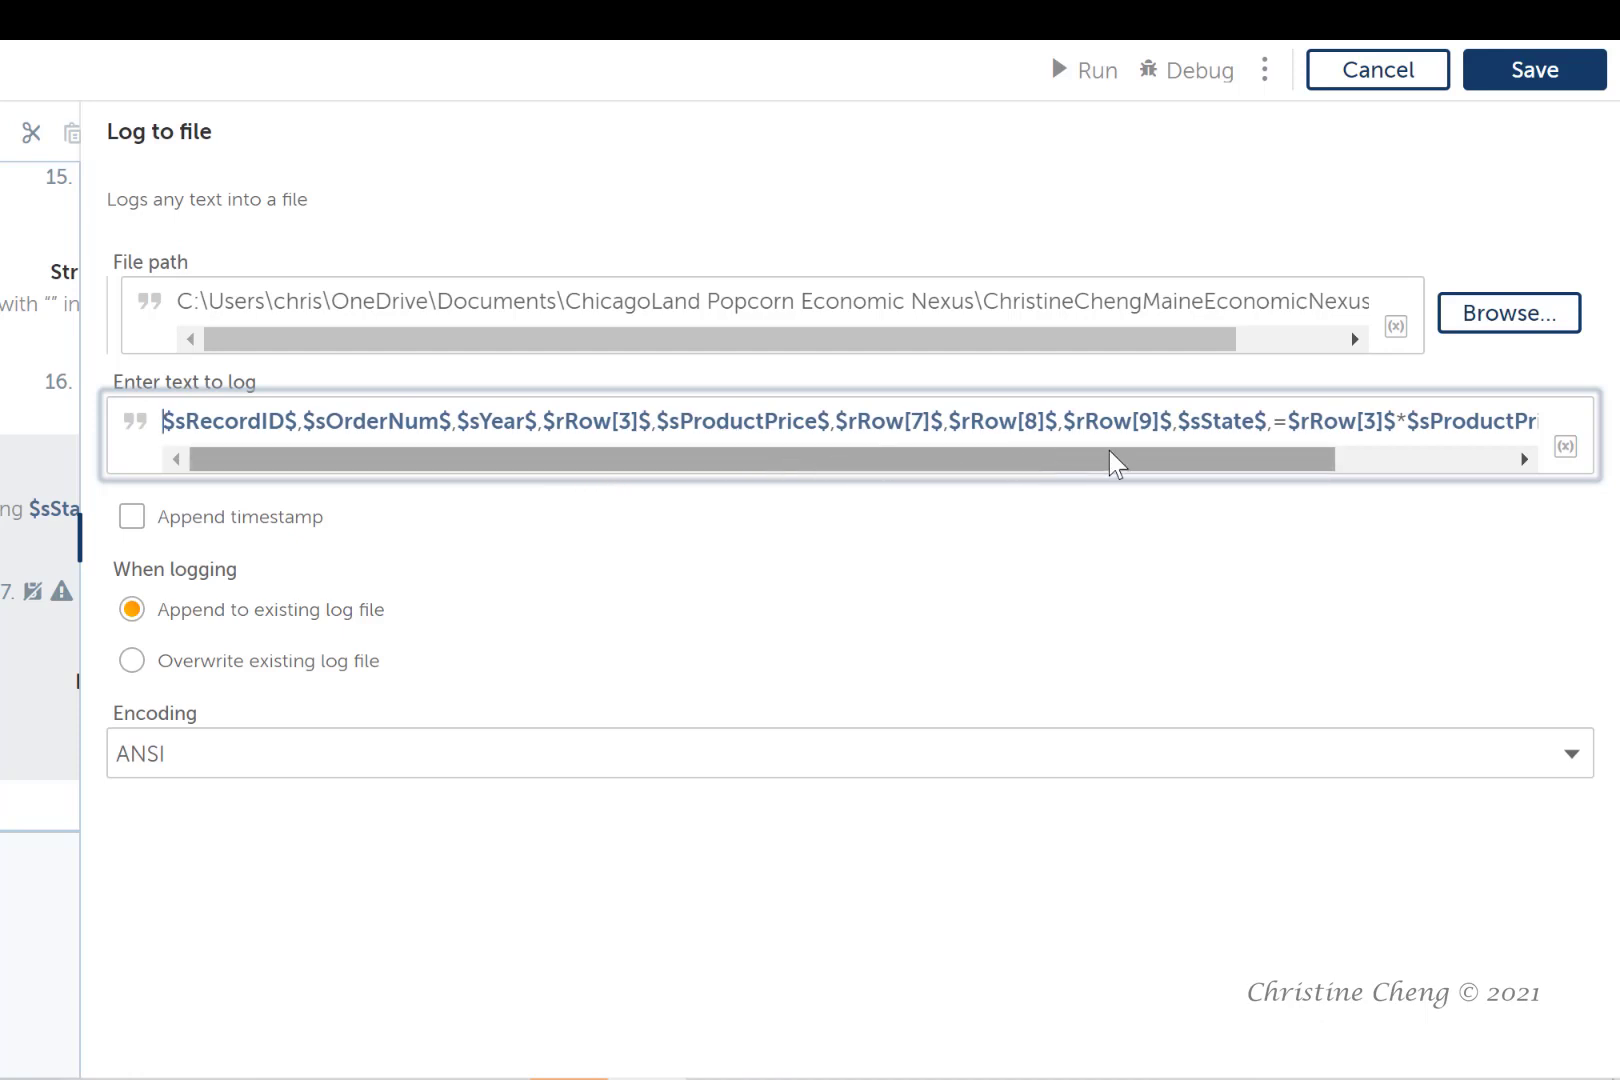
{"action": "left_click_drag", "start_coordinate": [1196, 464], "coordinate": [1390, 467]}
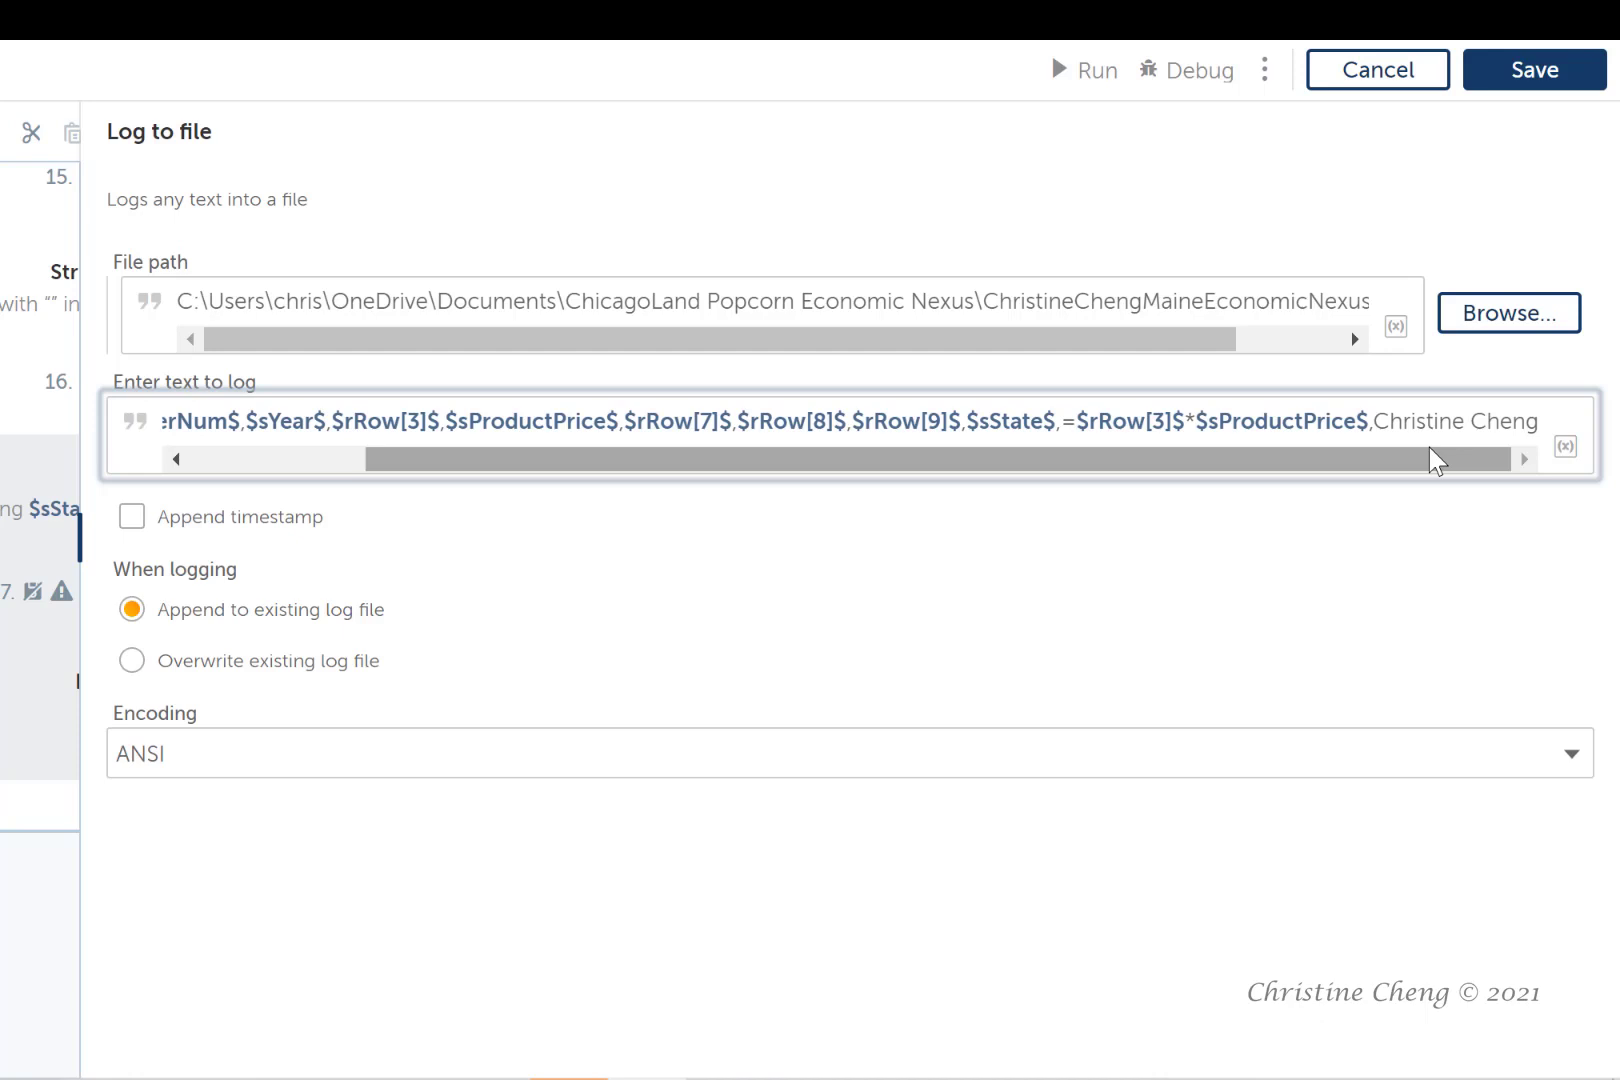
{"action": "left_click_drag", "start_coordinate": [105, 477], "coordinate": [905, 490]}
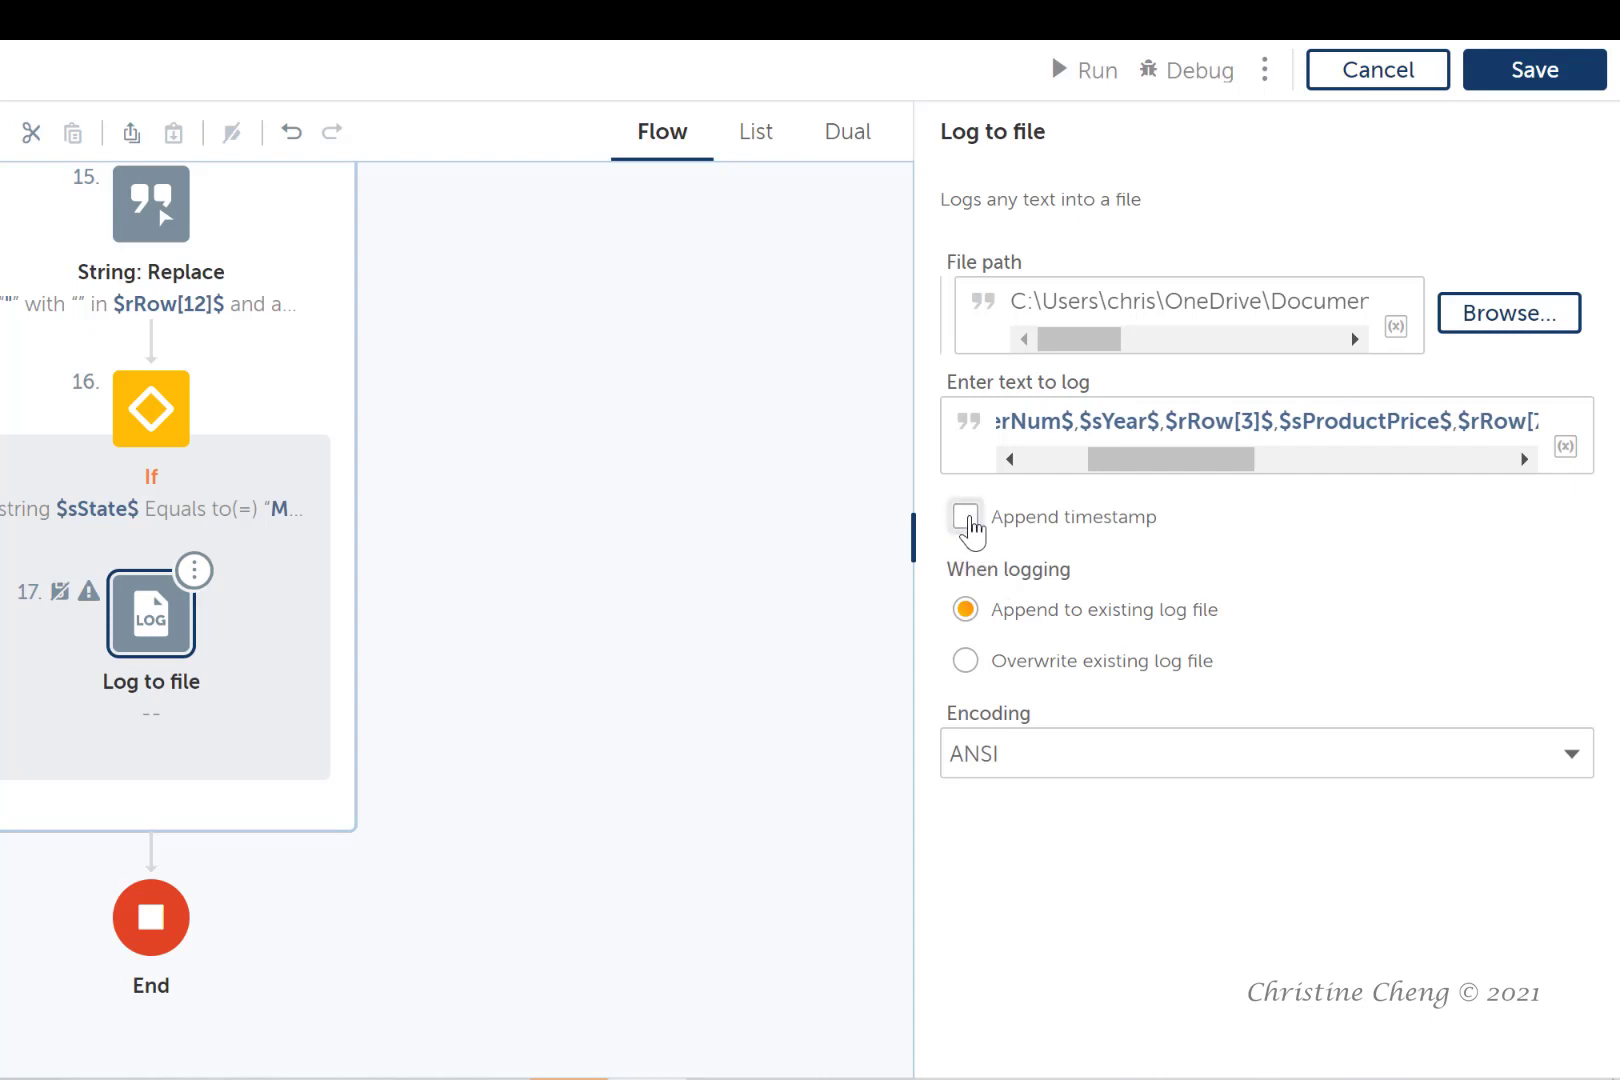
{"action": "left_click", "coordinate": [966, 518]}
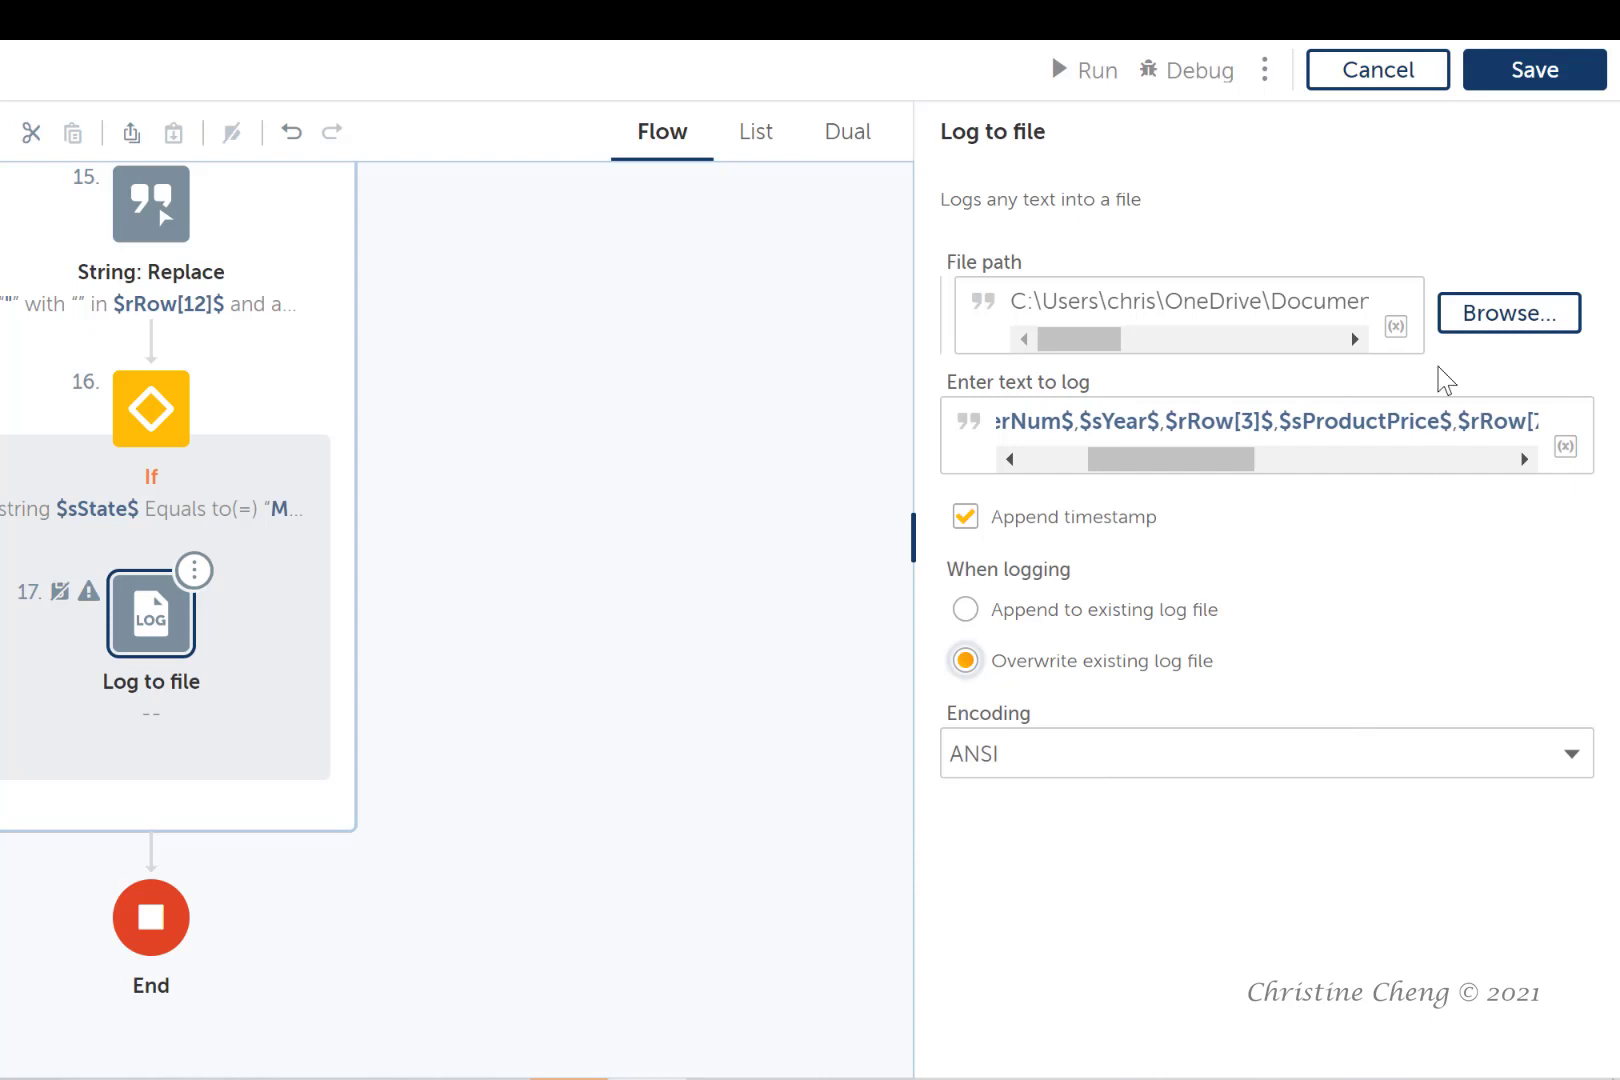
{"action": "left_click", "coordinate": [1530, 75]}
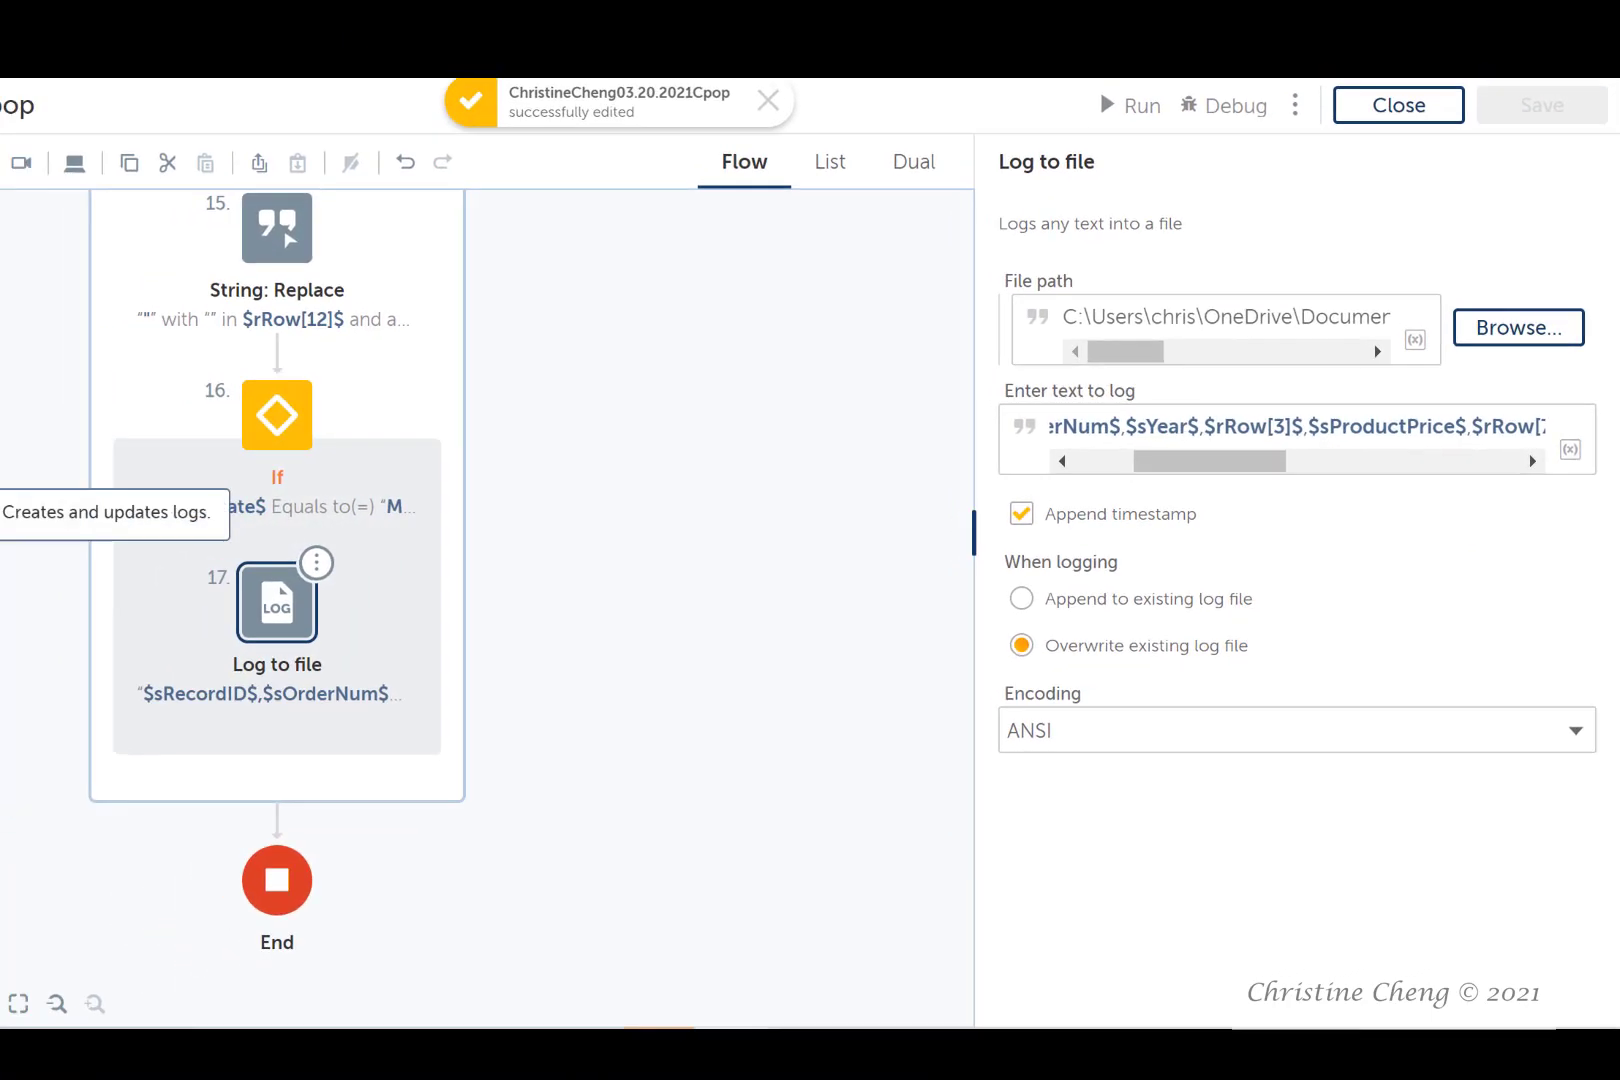
Collapse the Log To File package in the list of actions
{"action": "left_click", "coordinate": [66, 507]}
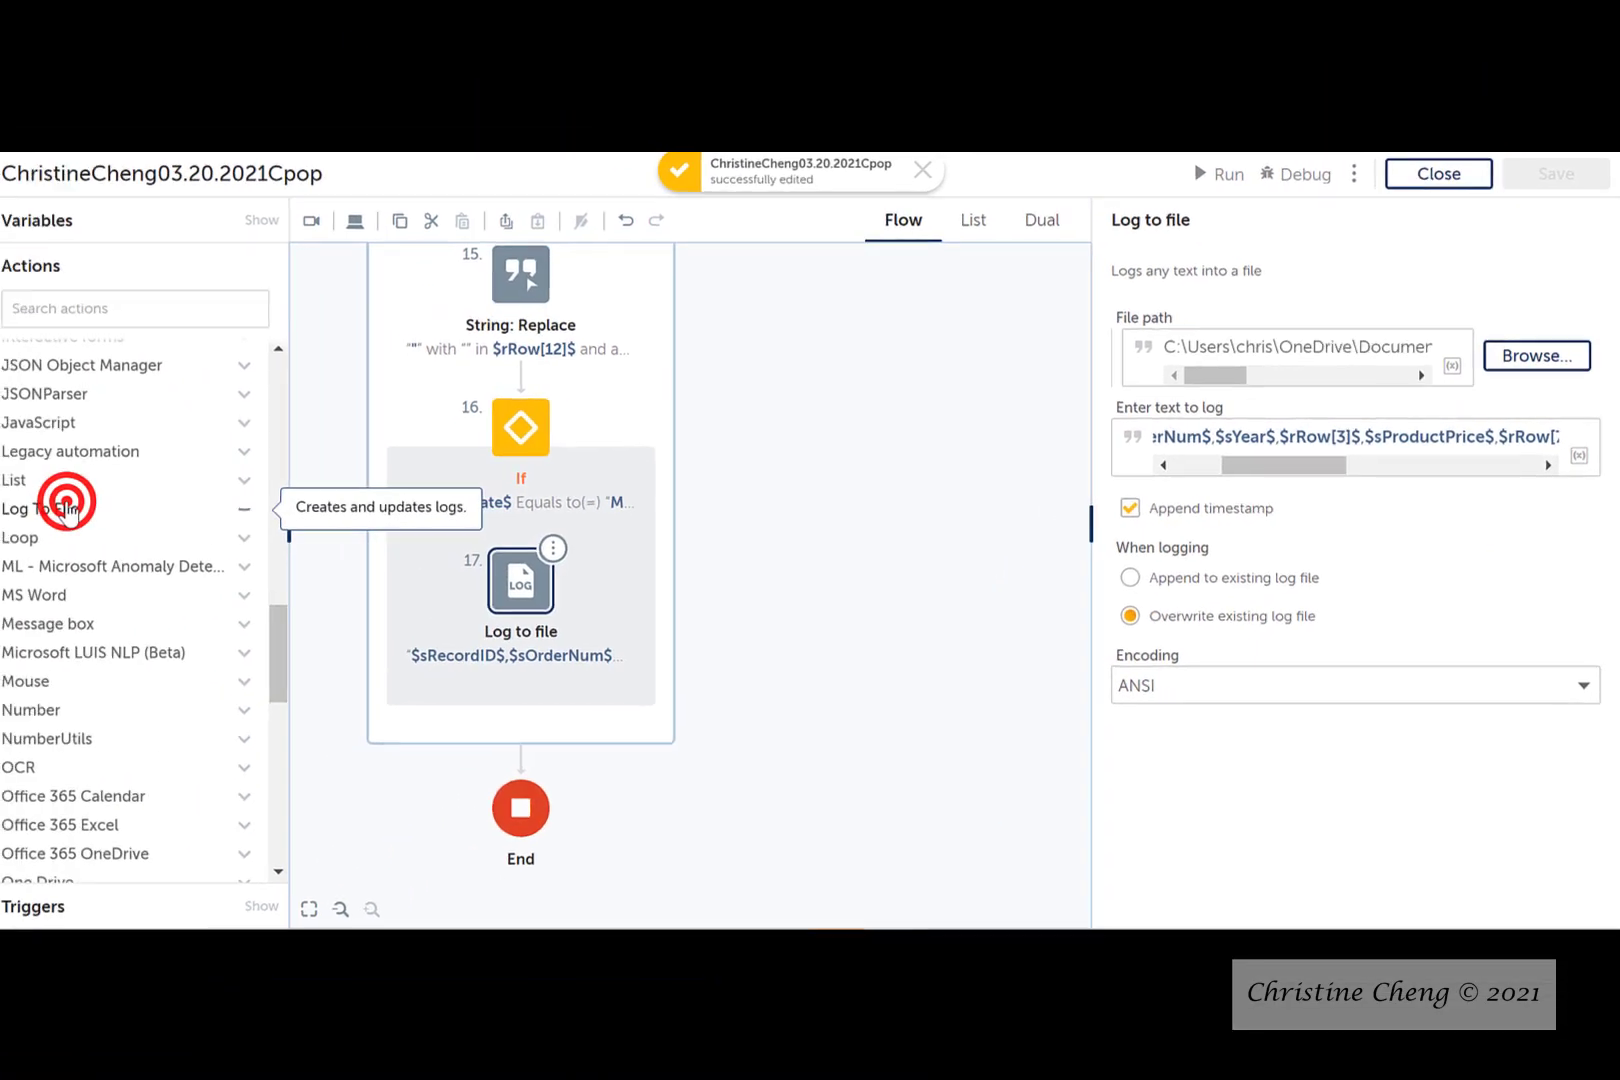